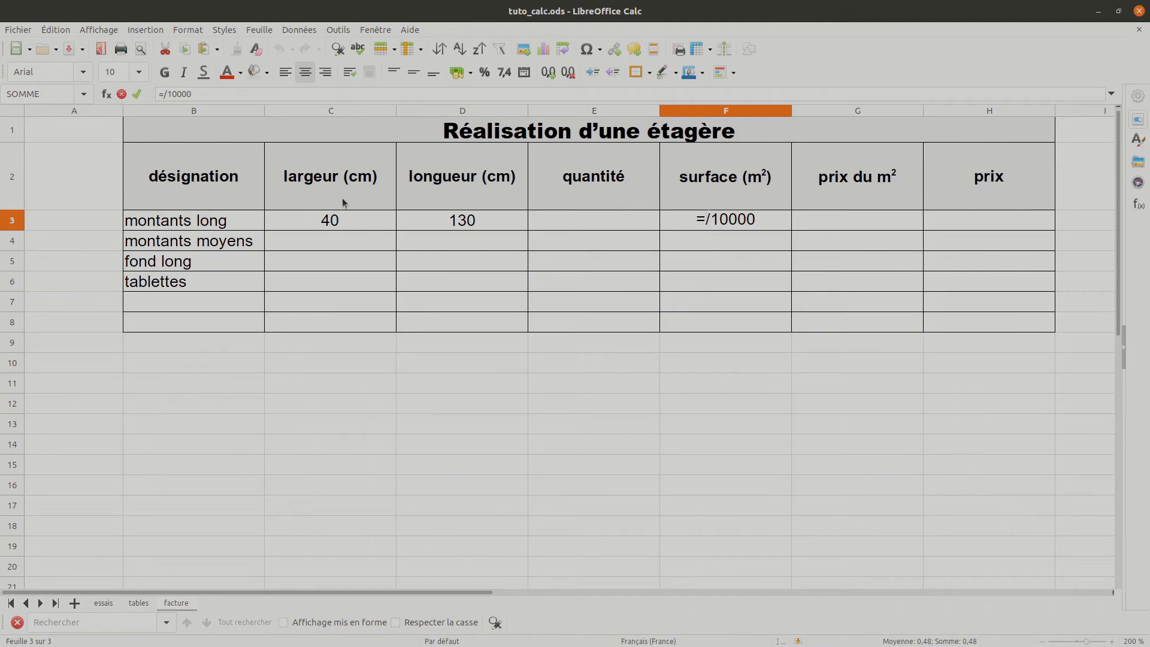
Complete the montants long surface formula in F3 as =C3*D3/10000, multiplying width by length
click(344, 223)
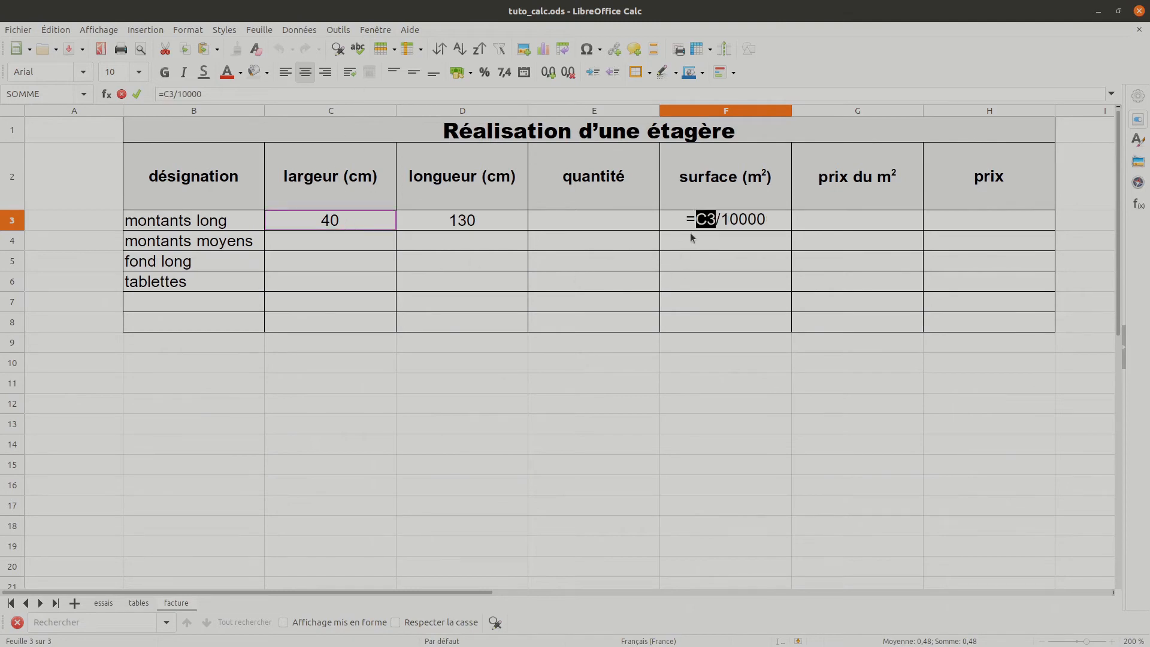
click(715, 219)
text(*)
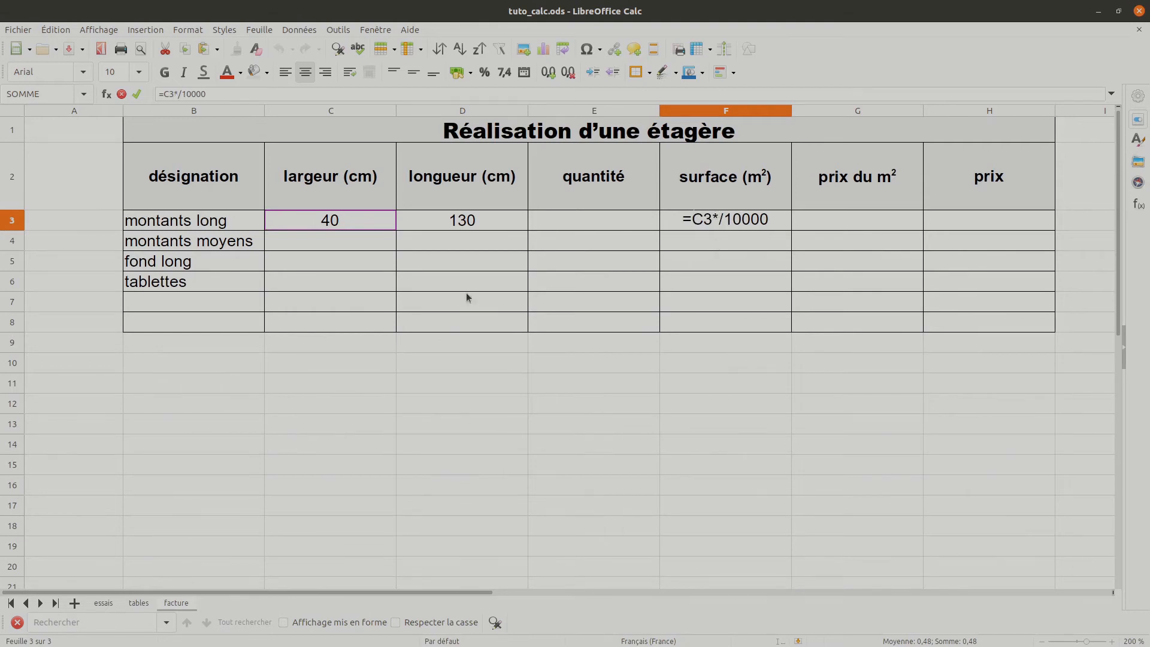
click(467, 221)
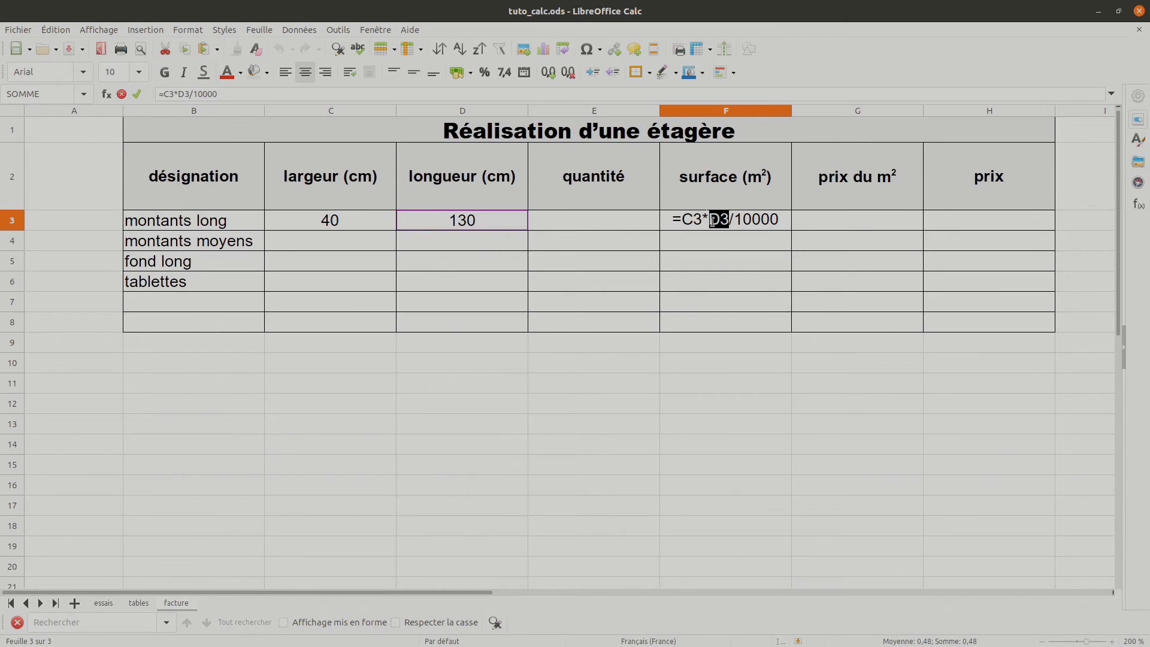
key(Return)
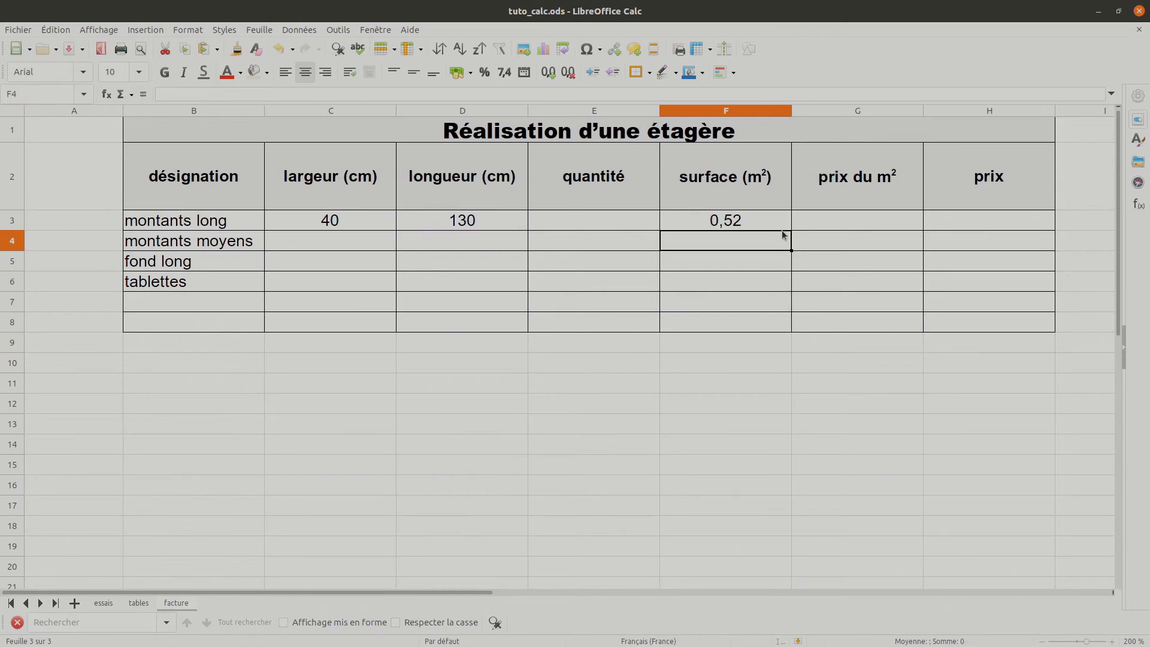
Set the montants long length in D3 to 120 cm and enter a quantity of 2 in E3
click(483, 220)
text(120)
key(Return)
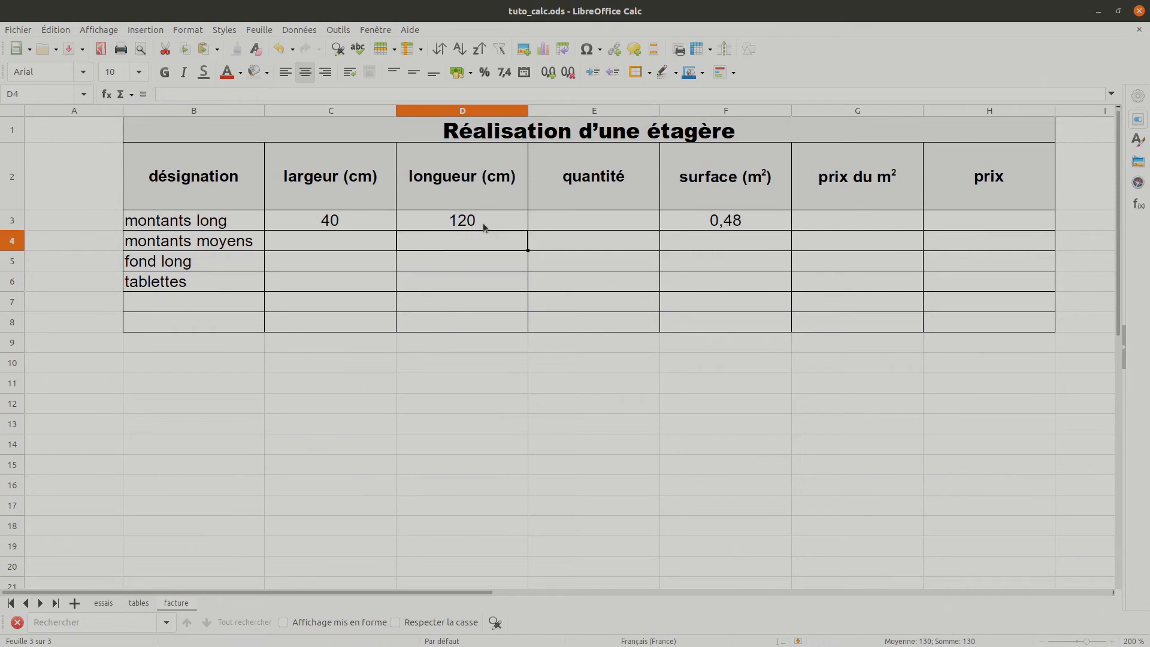
click(726, 222)
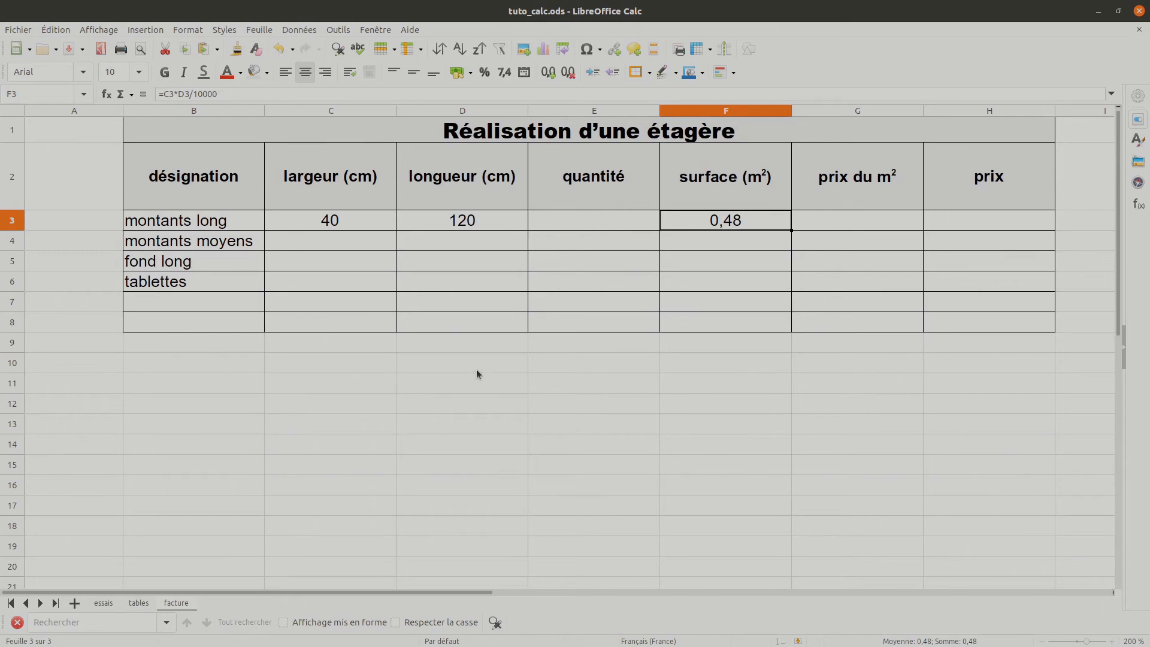
click(589, 223)
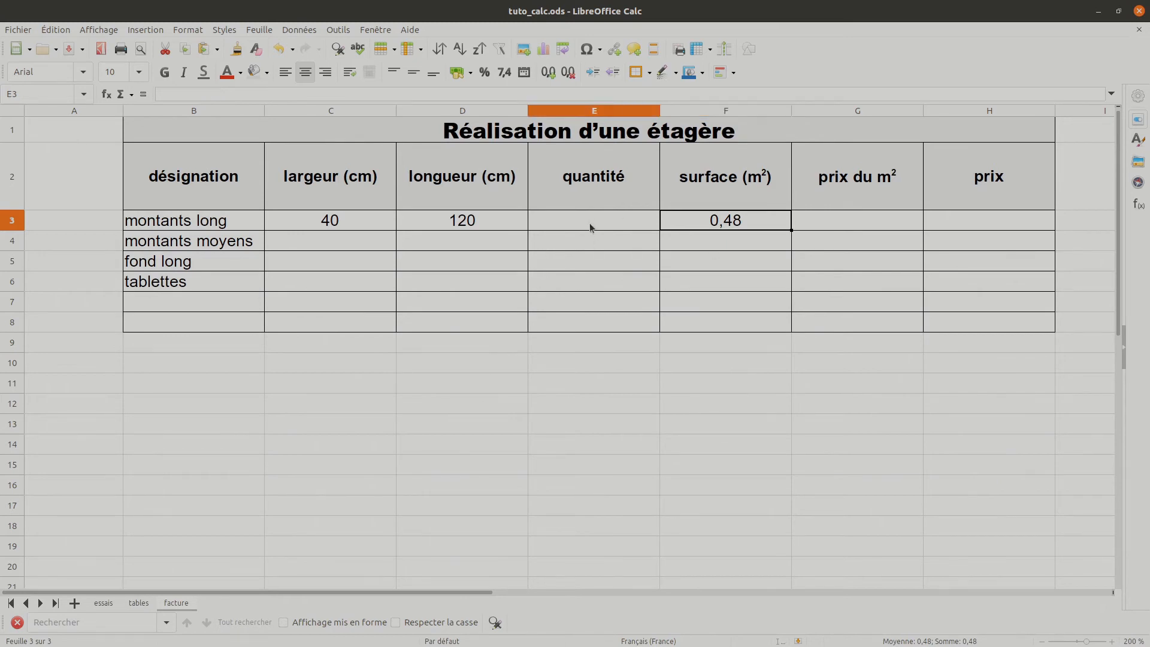
text(2)
key(Return)
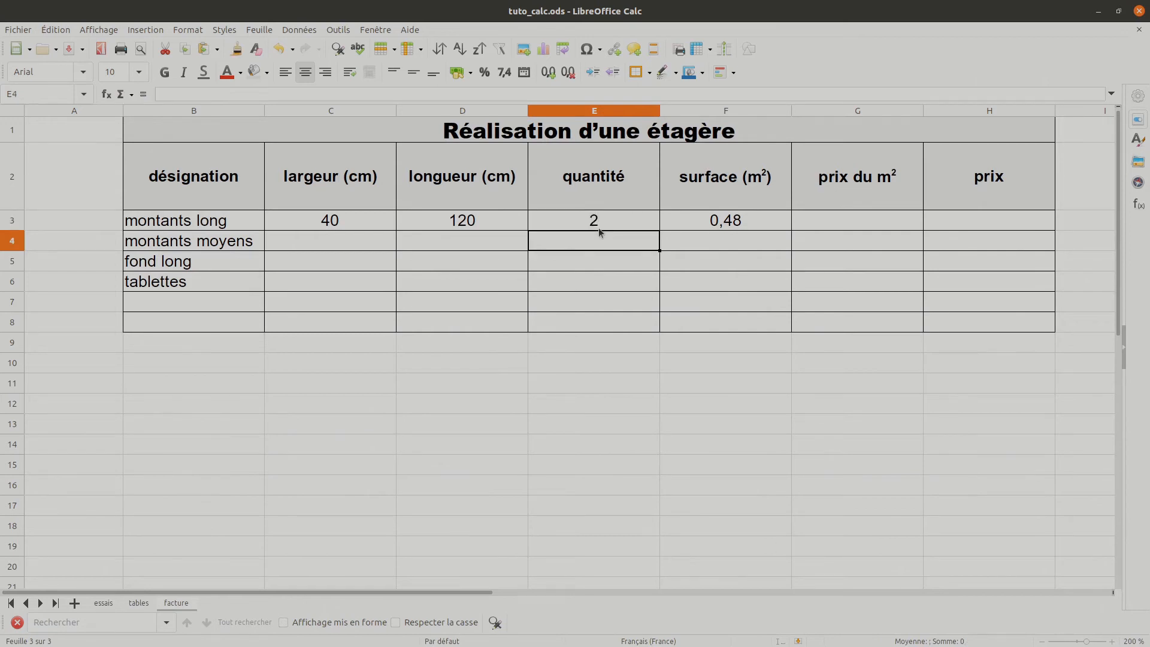
Extend the surface formula in F3 to multiply by the quantity, giving =C3*D3/10000*E3
double_click(714, 226)
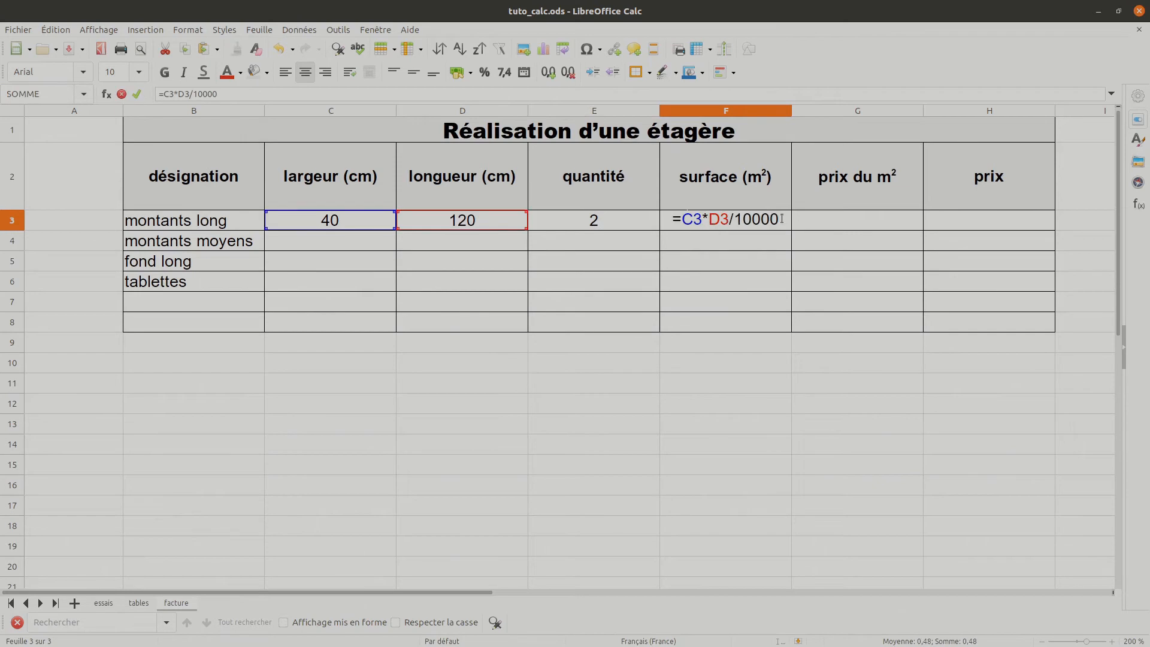
text(*)
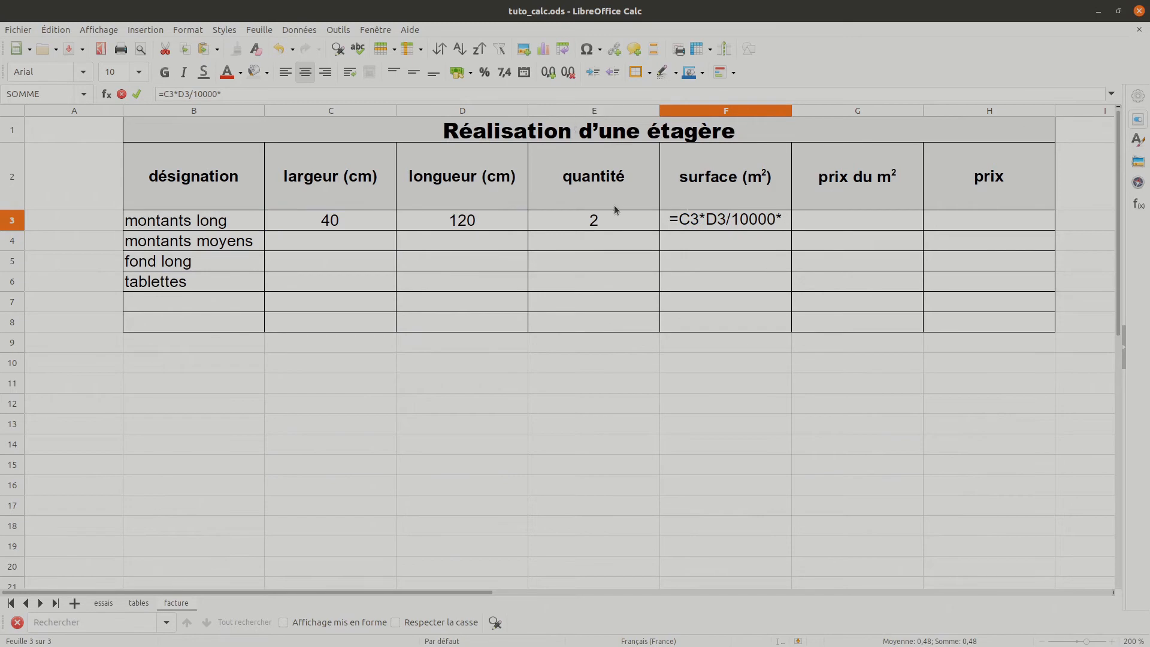
click(605, 228)
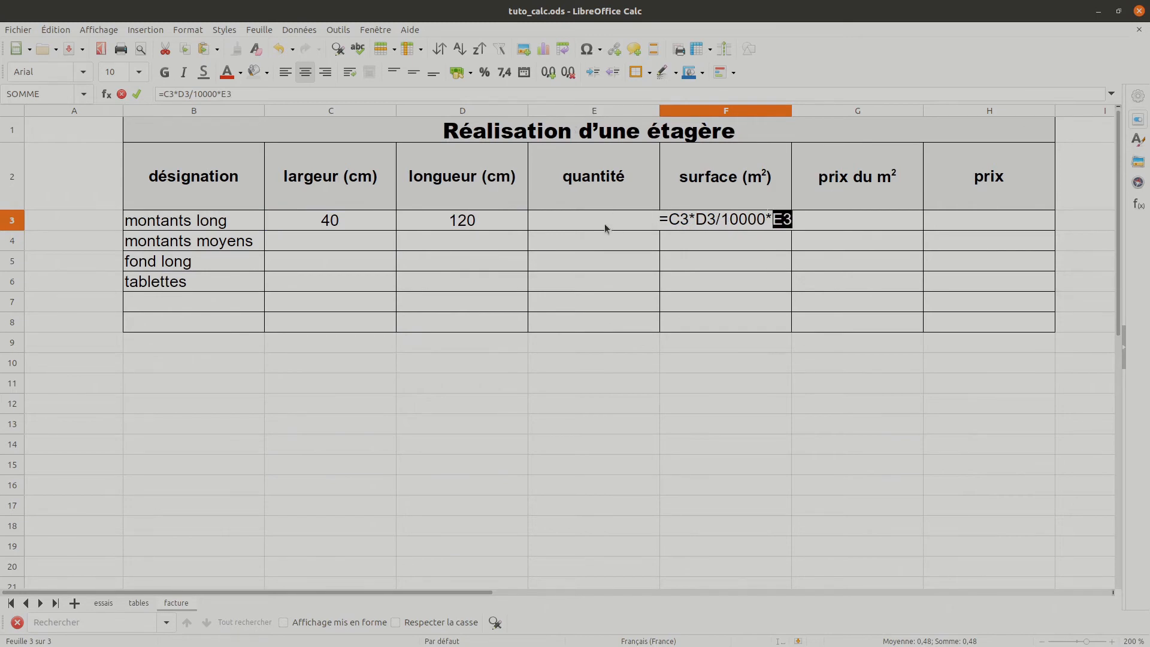
key(Return)
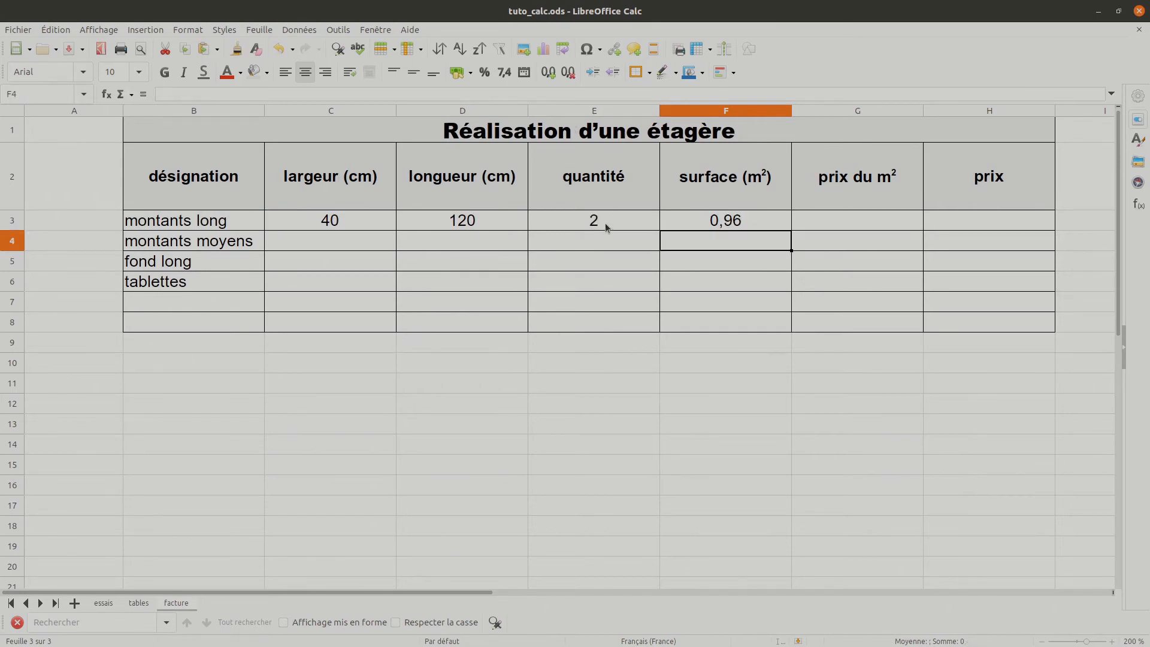
Set the montants long quantity in E3 to 5 and review the cells referenced by the F3 surface formula
click(596, 228)
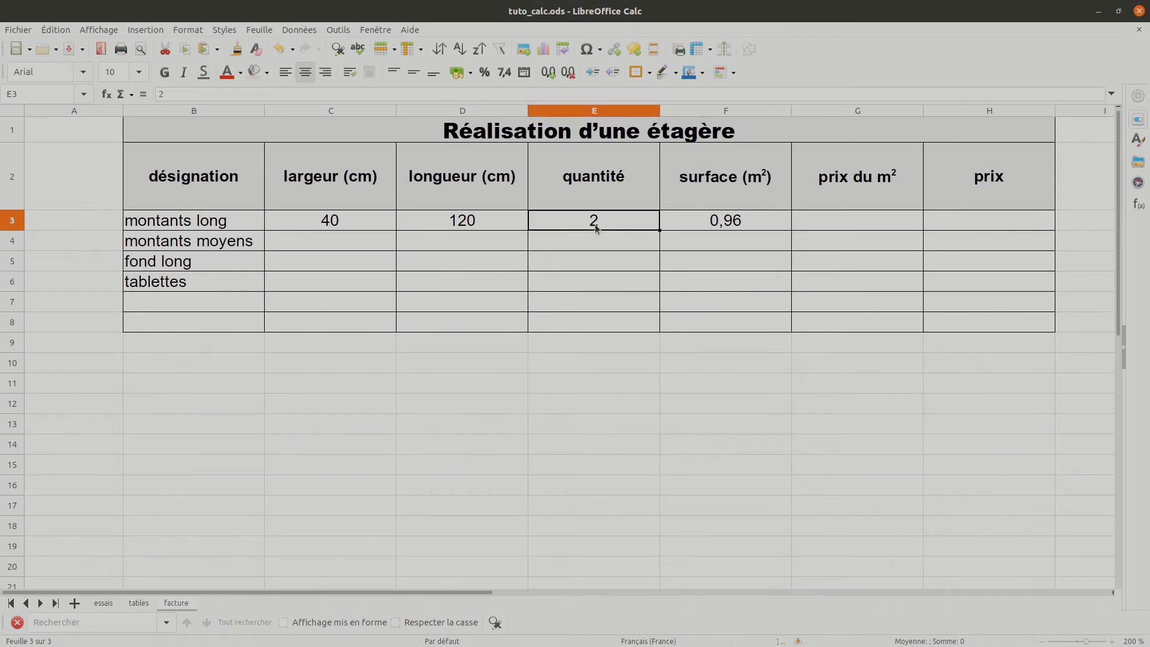
text(5)
key(Return)
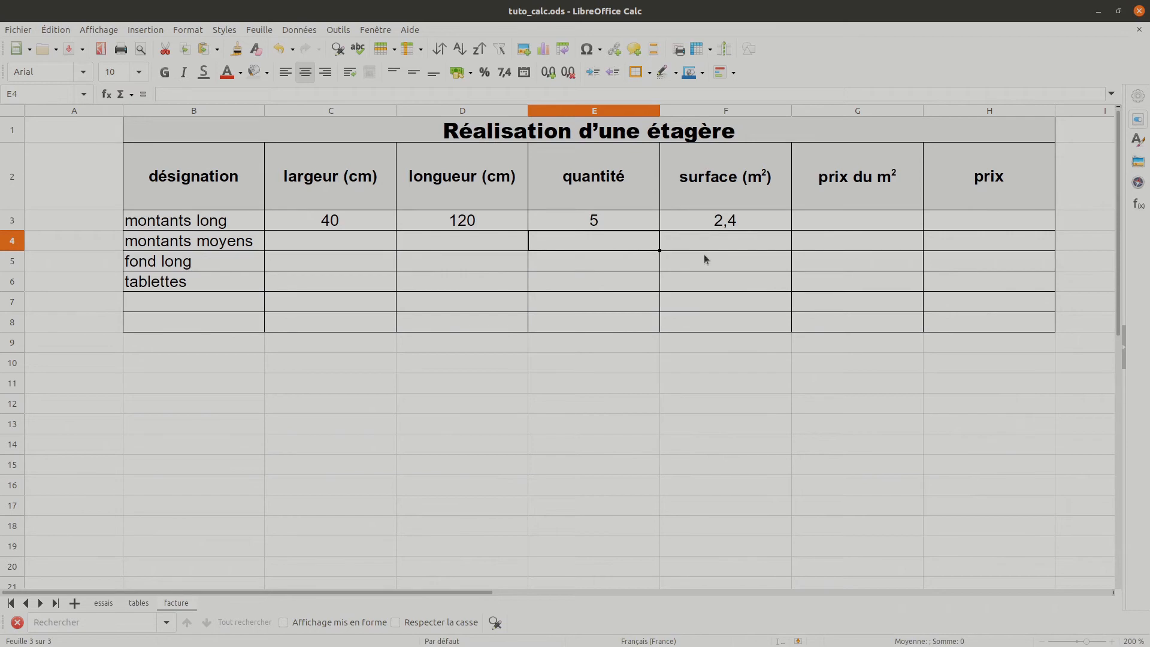
click(732, 224)
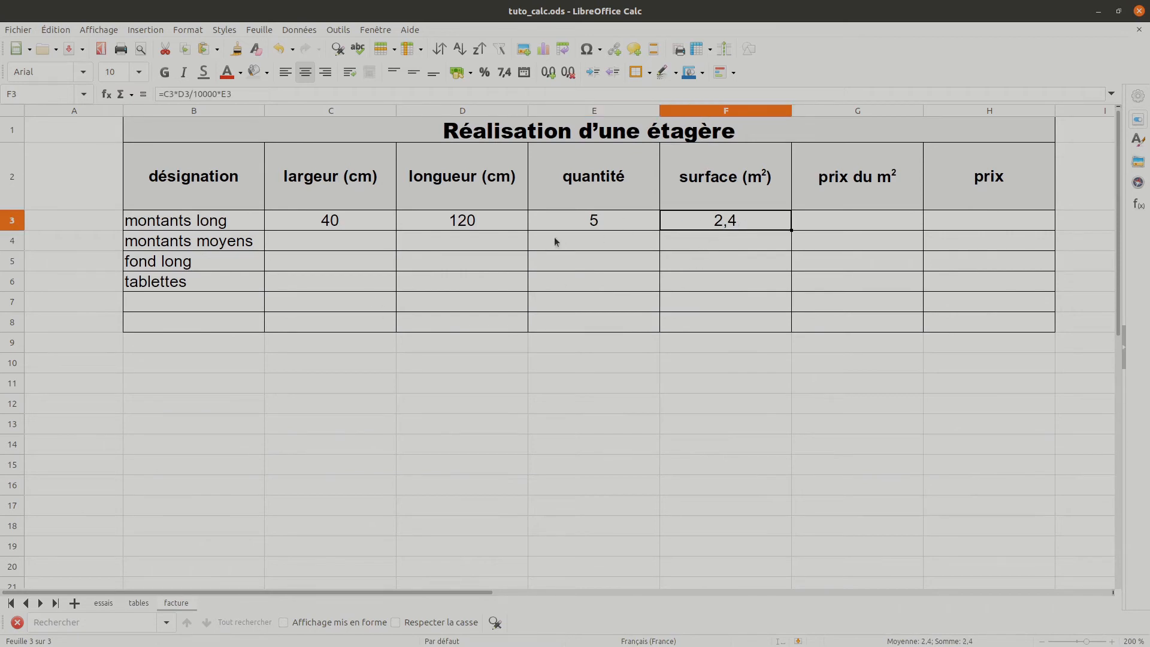
double_click(734, 225)
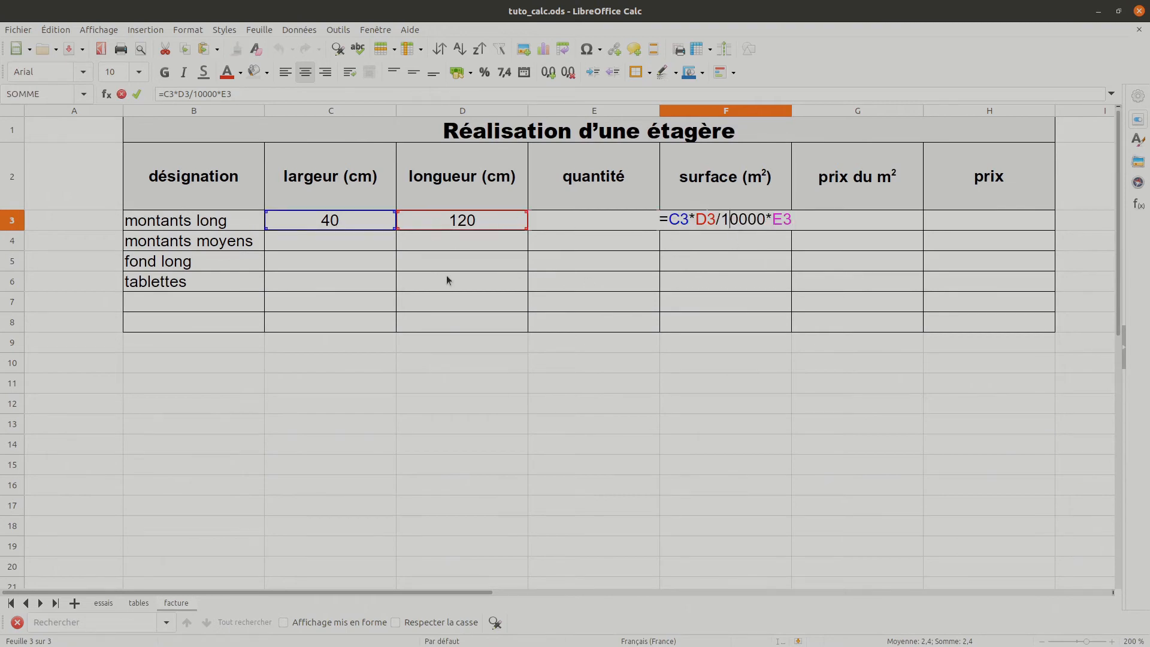
mouse_move(460, 226)
mouse_down()
mouse_move(463, 295)
mouse_move(469, 250)
mouse_move(603, 318)
mouse_move(600, 308)
mouse_move(331, 303)
mouse_move(331, 266)
mouse_move(476, 254)
mouse_move(477, 228)
mouse_up()
key(Return)
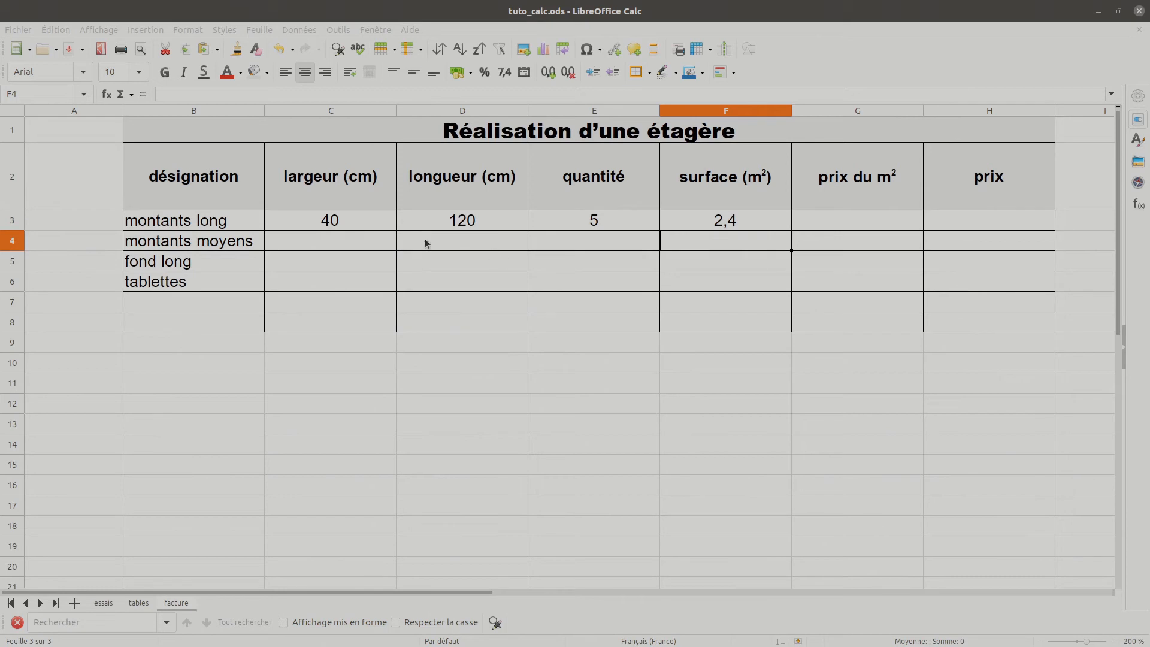
Fill in the montants moyens row with width 40, length 80 and quantity 3
click(335, 243)
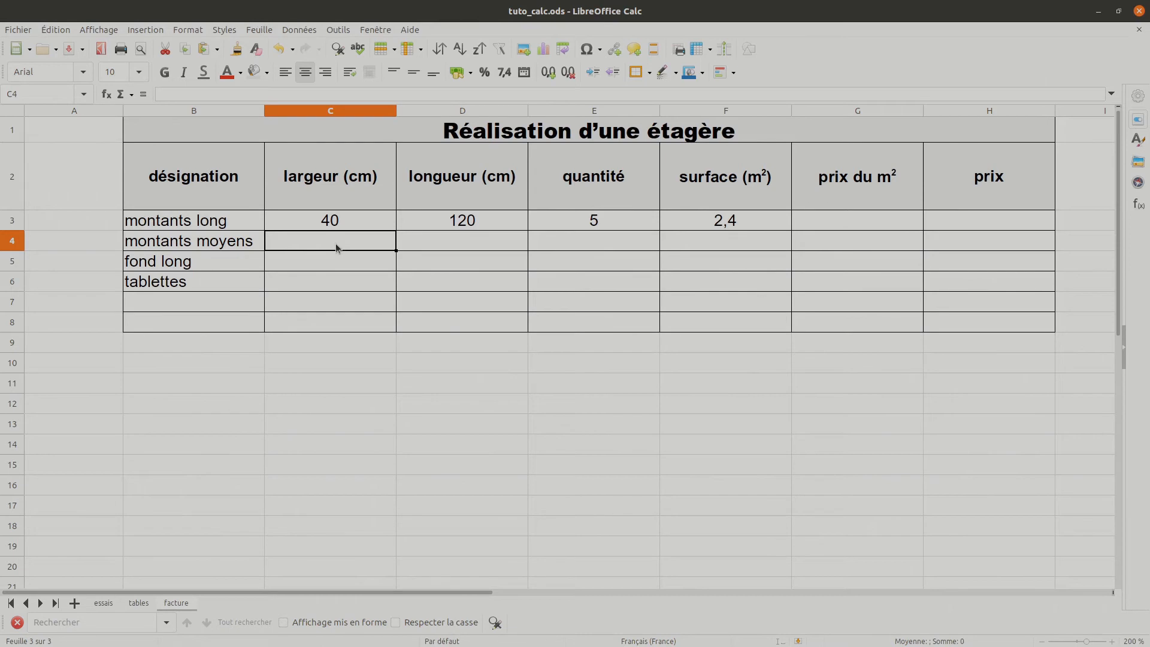
text(40)
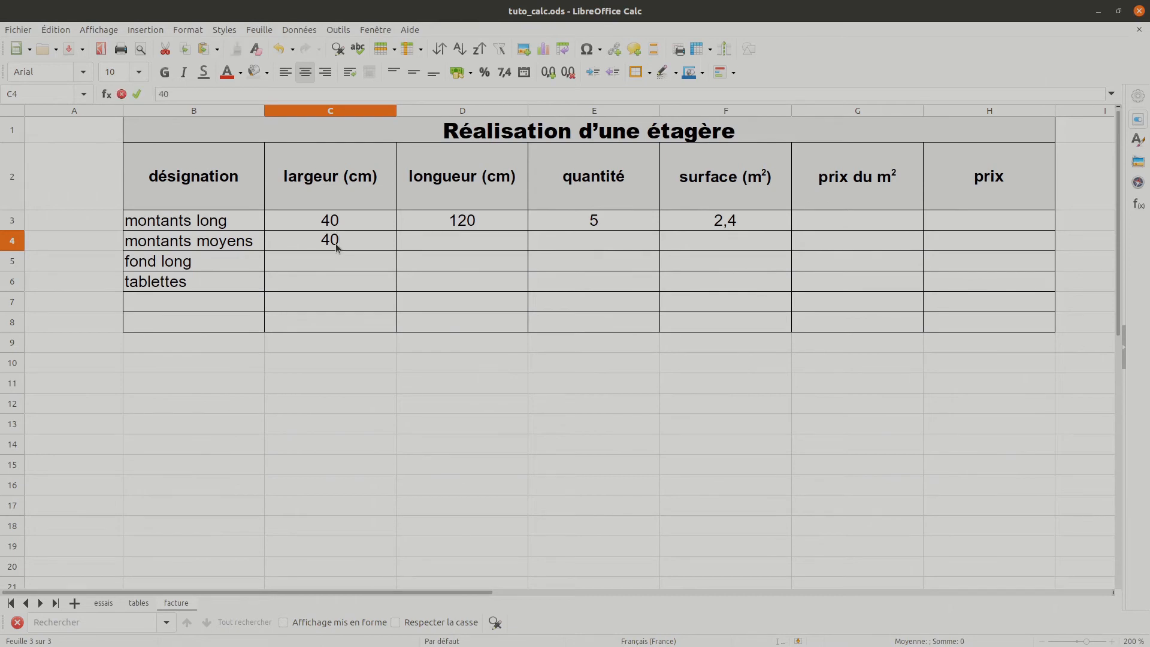
click(464, 246)
text(80)
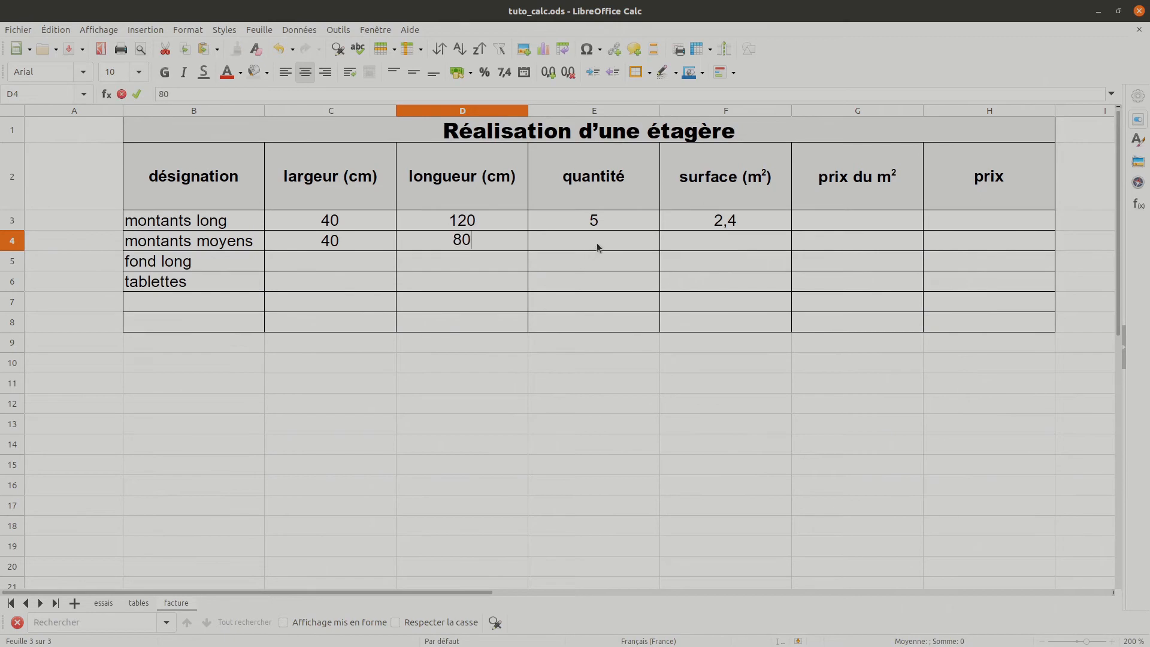
click(596, 242)
text(3)
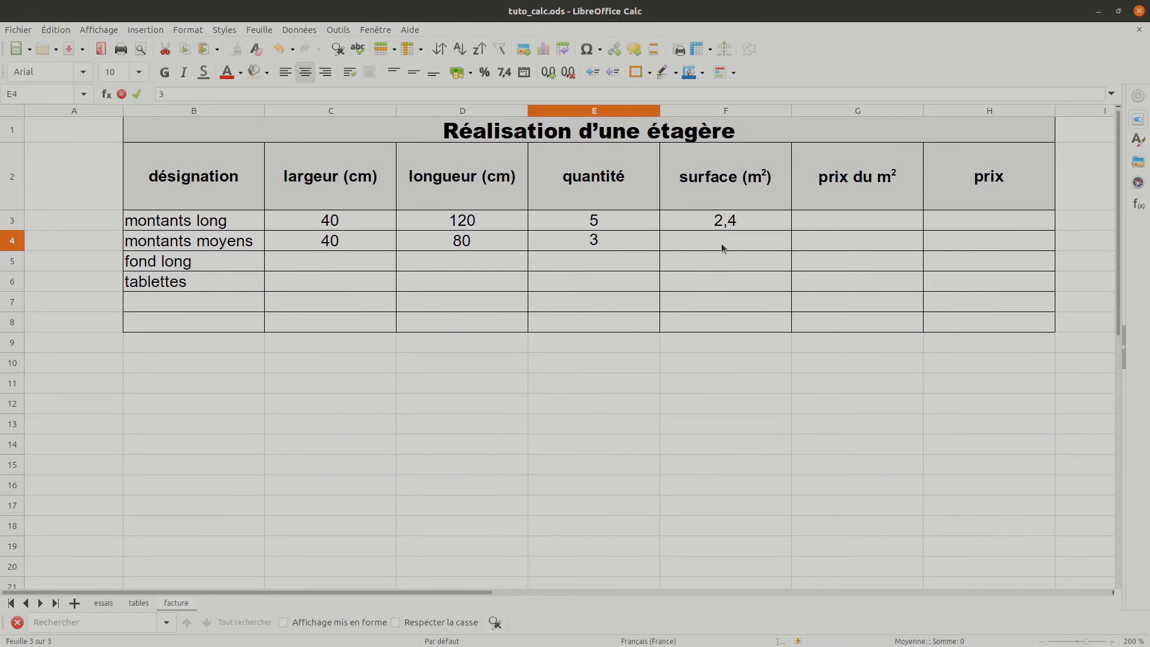
click(730, 241)
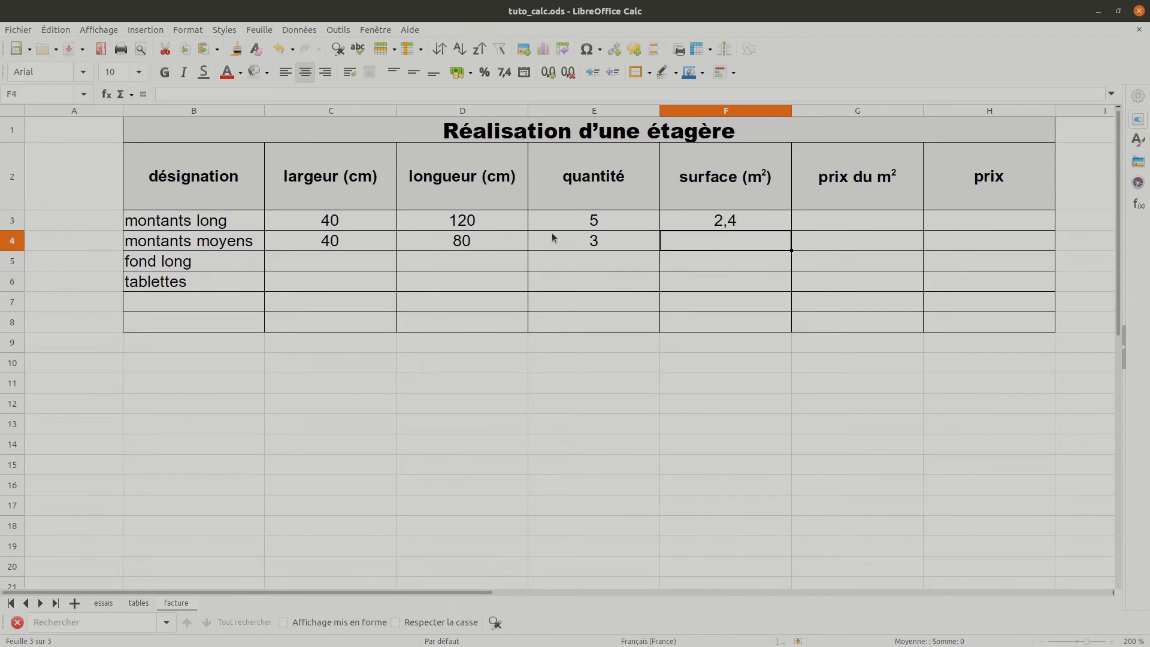
Copy the surface formula from F3 down to F4 and check the cell references in the copy
click(735, 225)
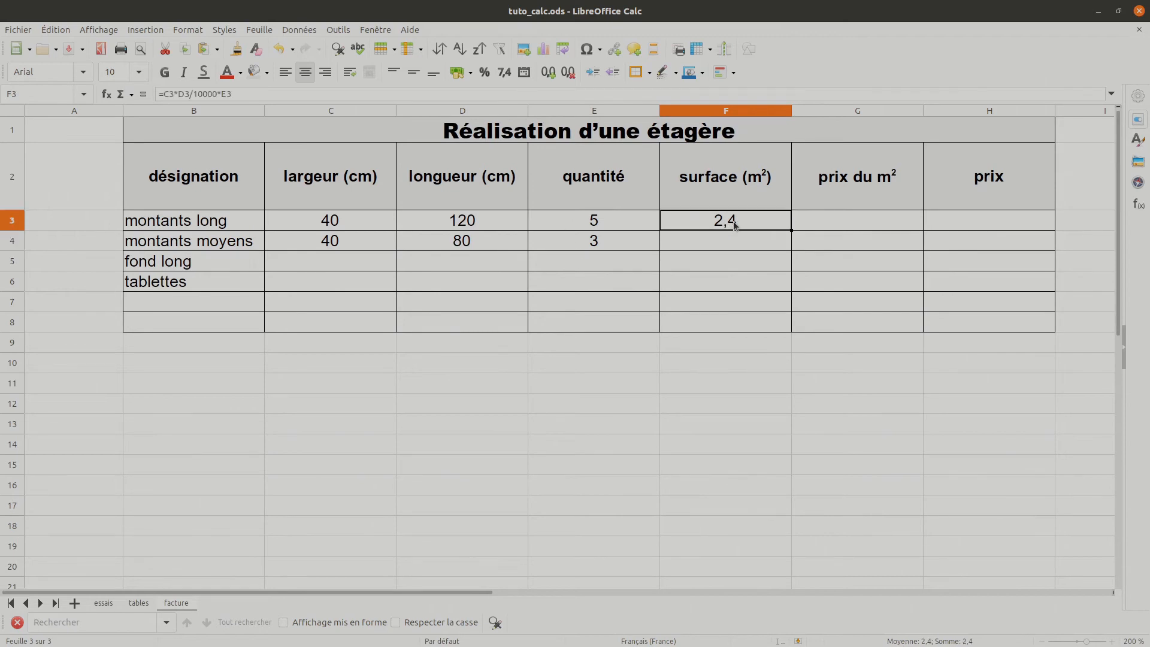
double_click(735, 225)
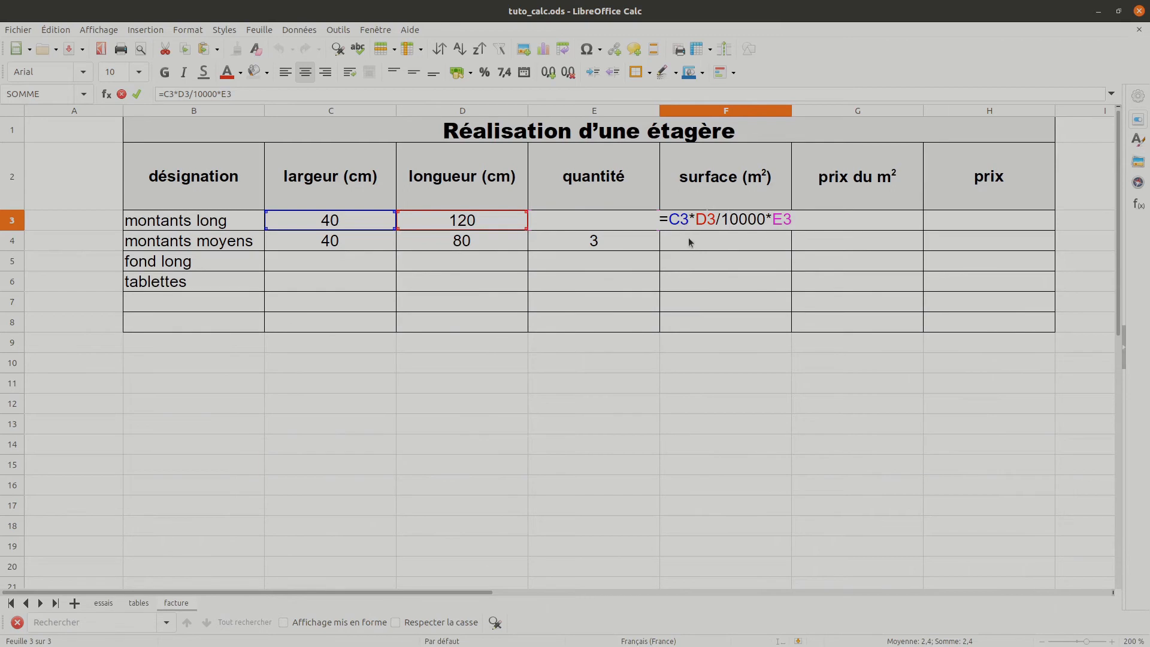
key(Return)
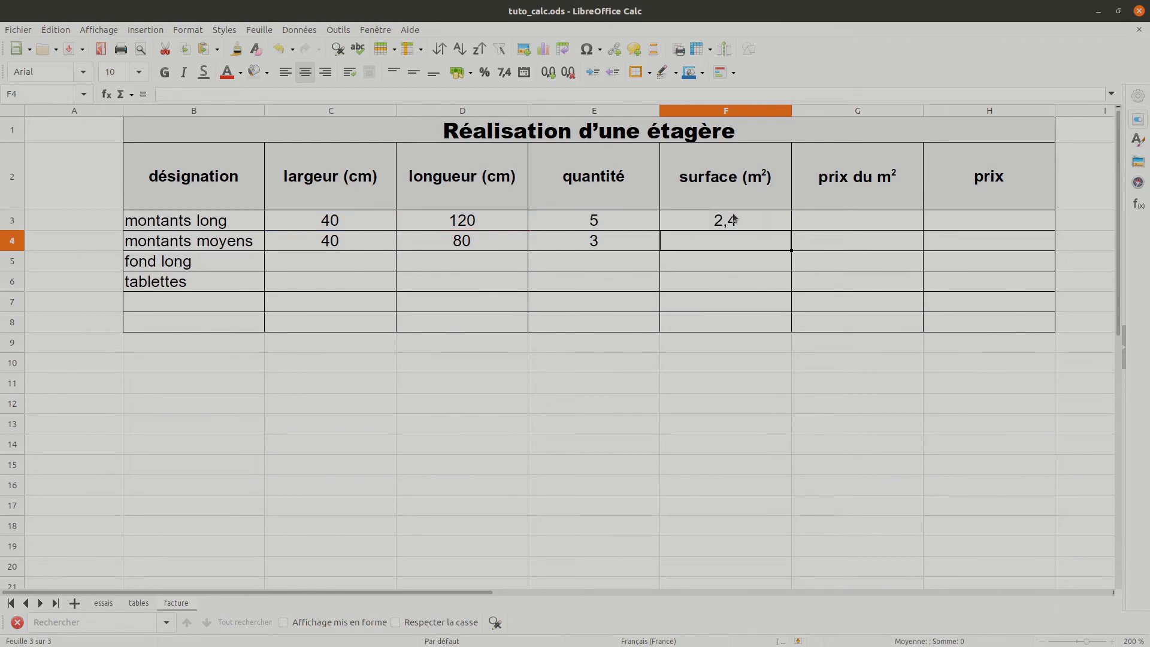
click(735, 223)
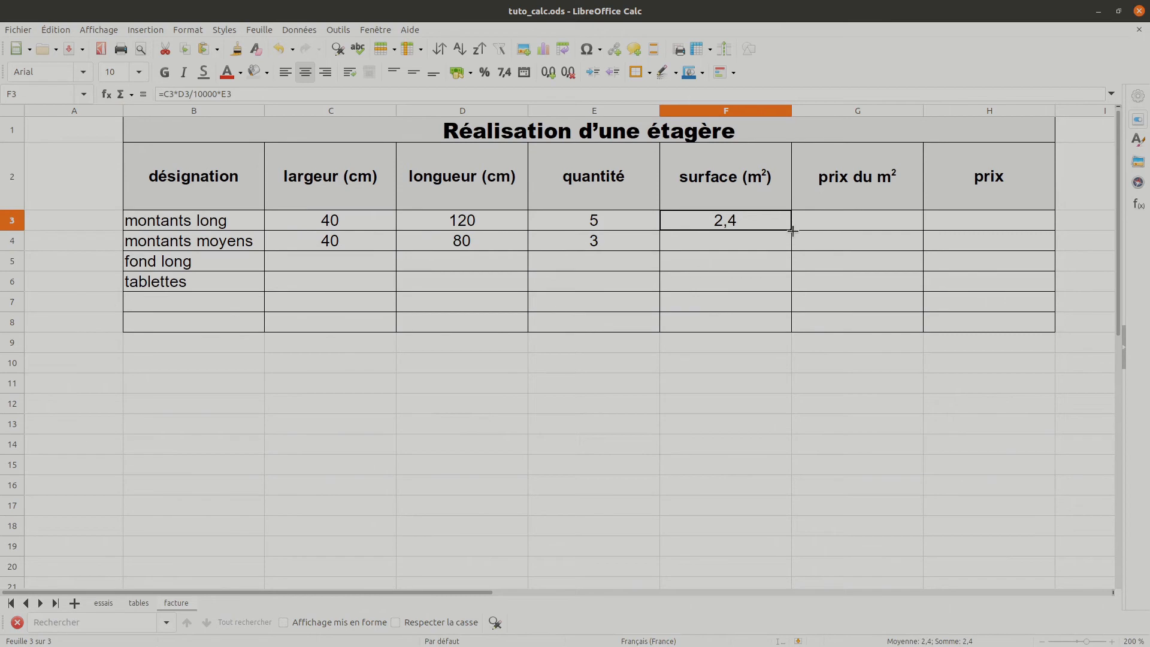
drag(792, 231, 794, 248)
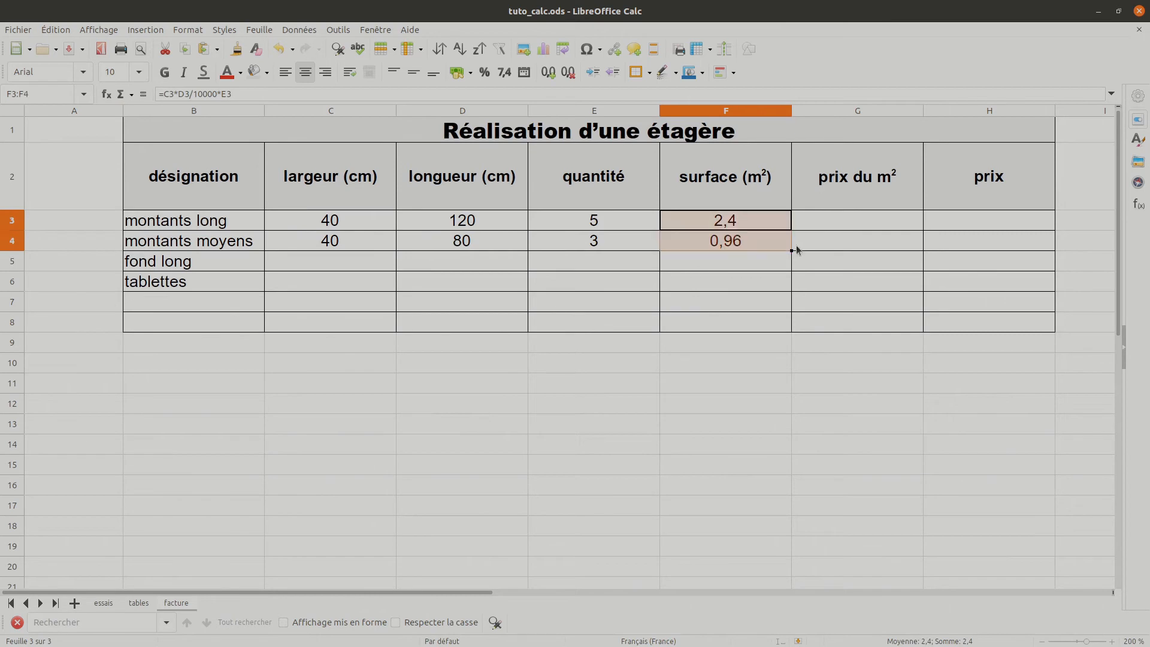
click(730, 246)
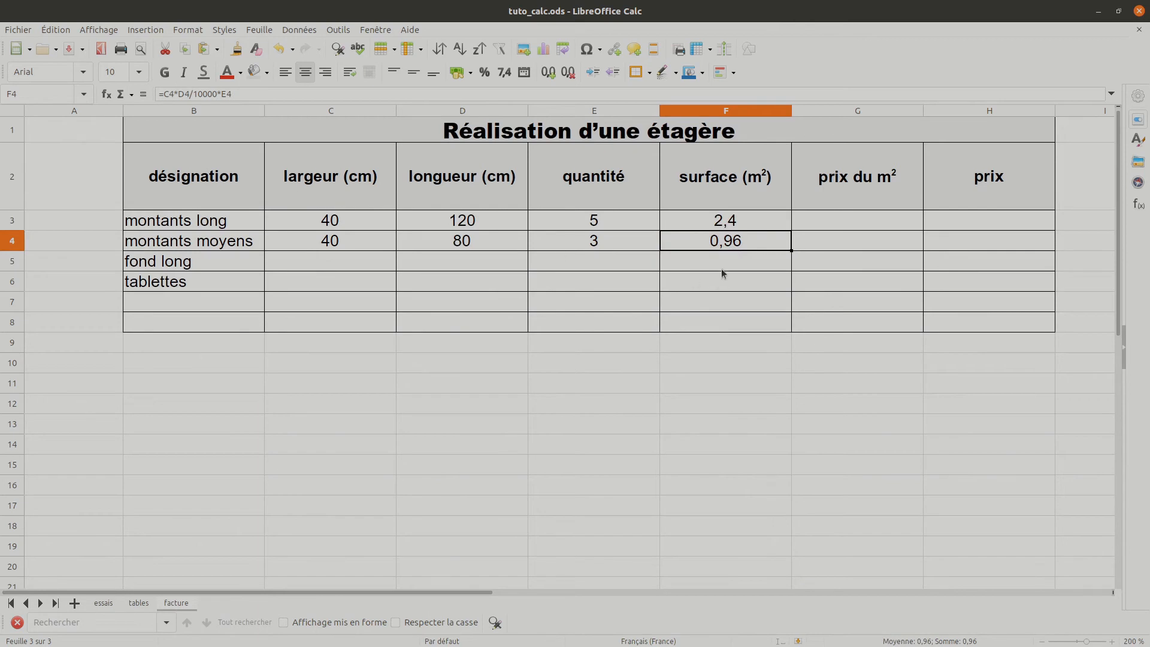
double_click(736, 247)
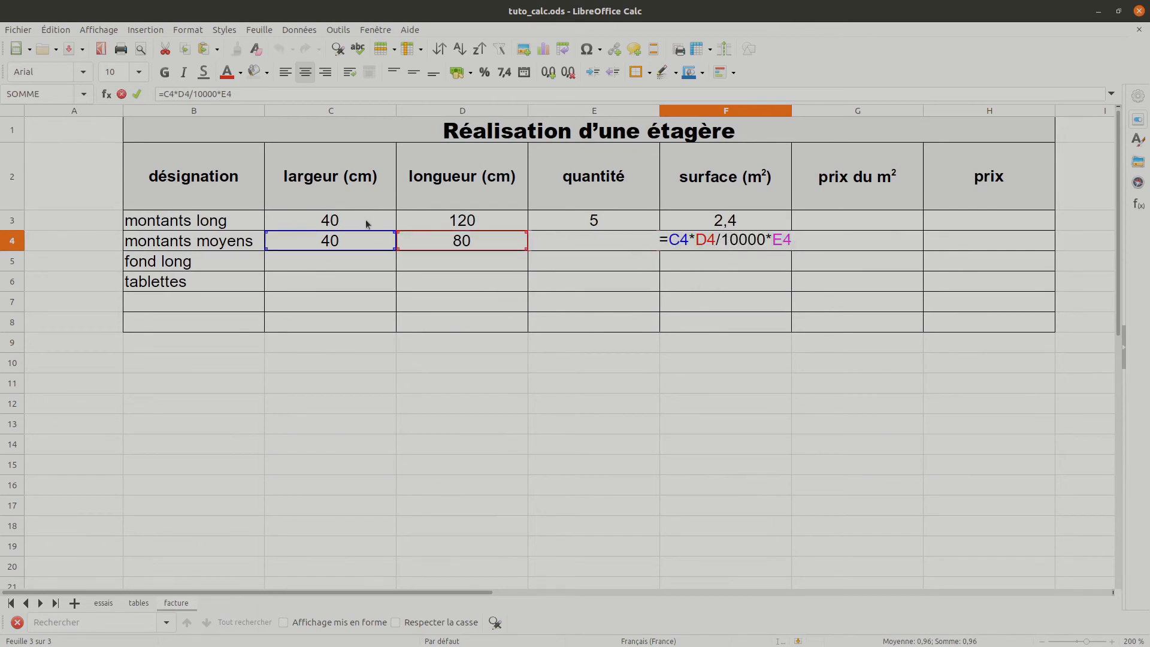
click(731, 260)
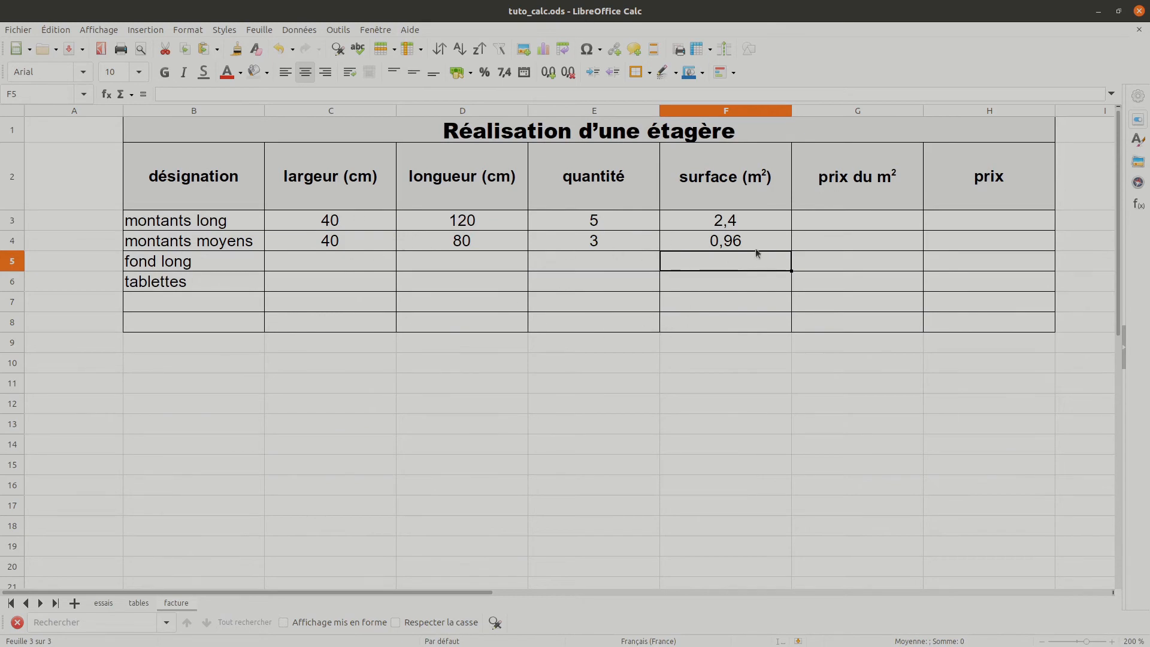
Fill the surface formula from F4 down to F6 for the fond long and tablettes rows
click(785, 246)
drag(791, 251, 791, 286)
click(722, 284)
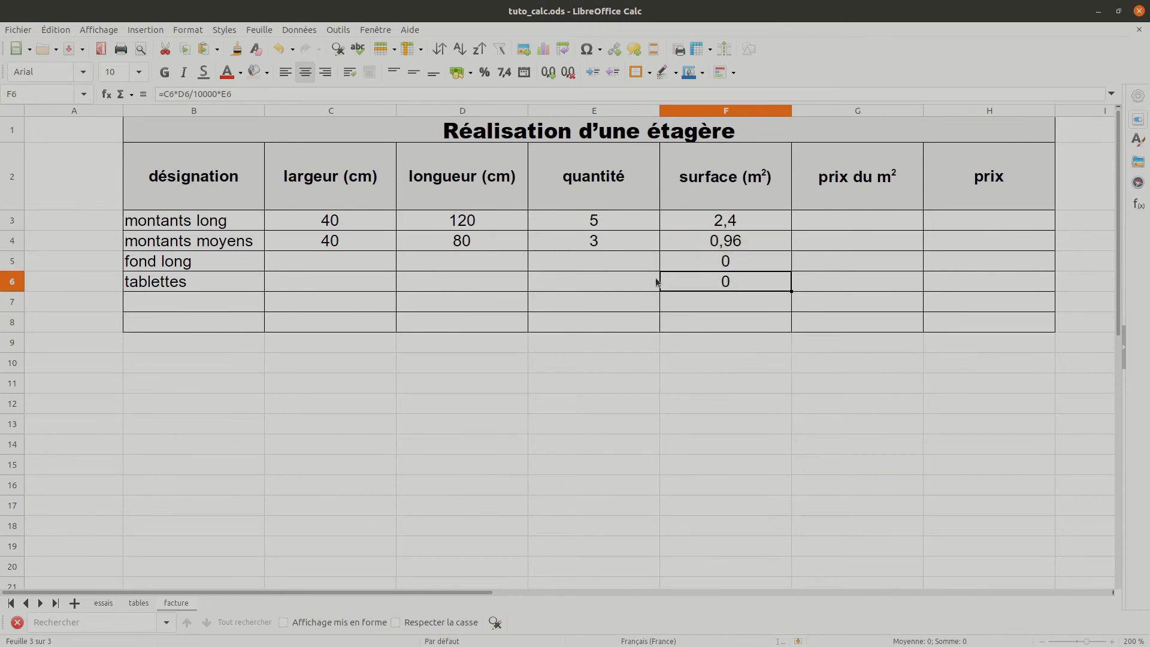
Enter width 60 and length 60 for the fond long row
click(336, 263)
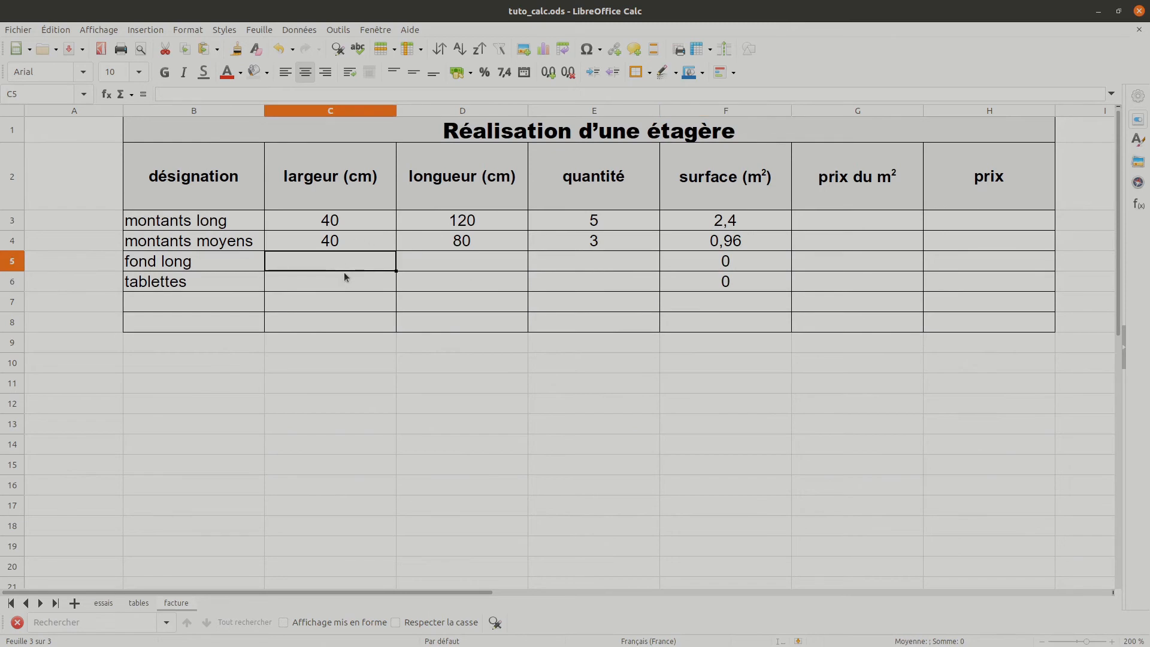
text(60)
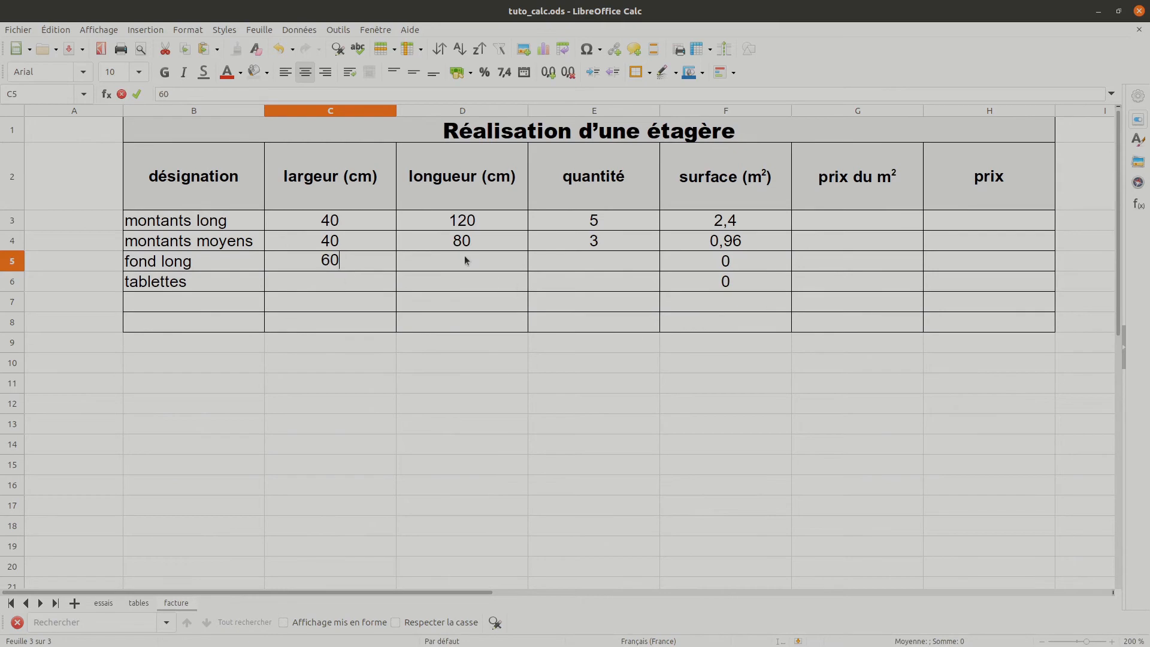
click(459, 265)
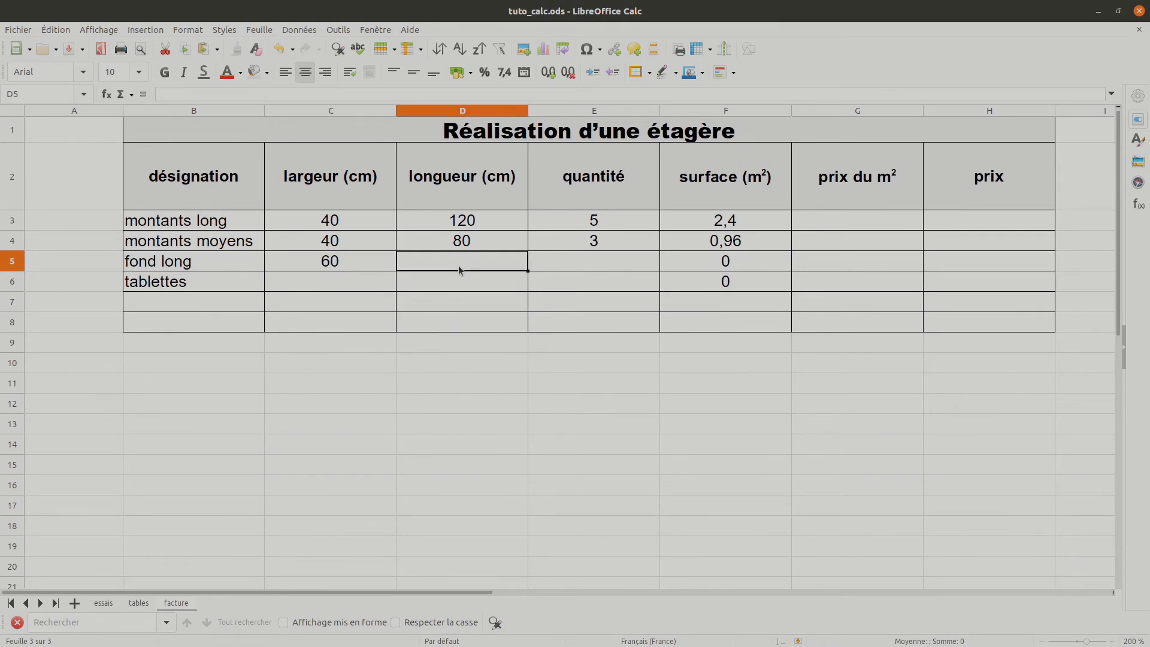
text(60)
click(576, 255)
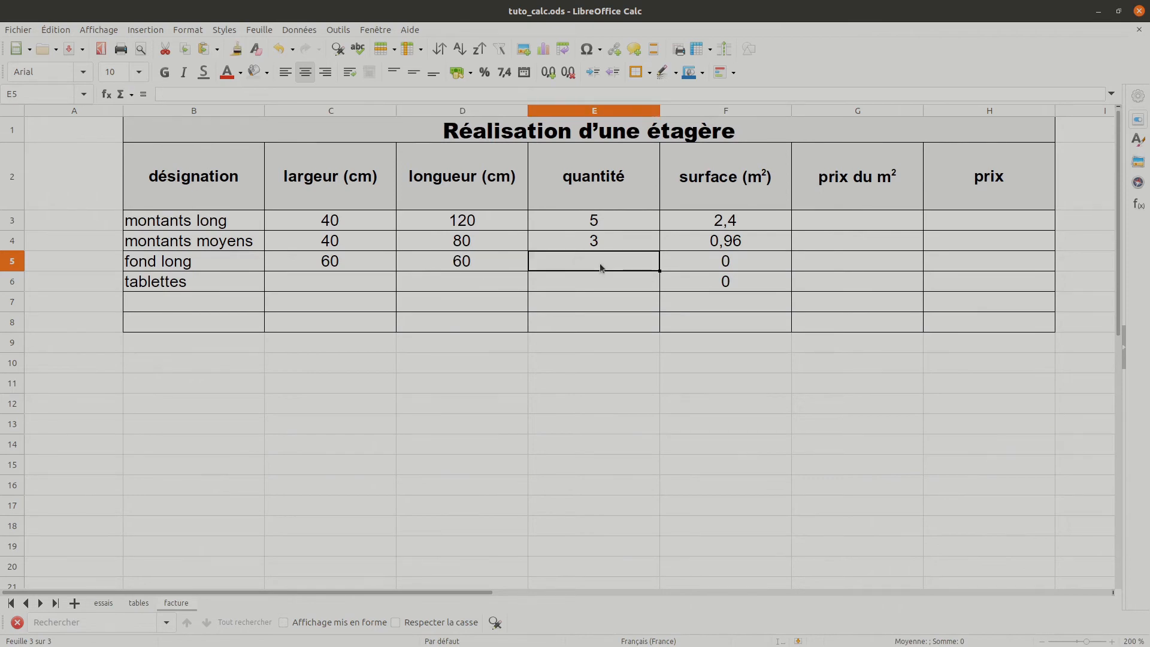
Change the fond long length to 100 and set its quantity to 2
double_click(459, 259)
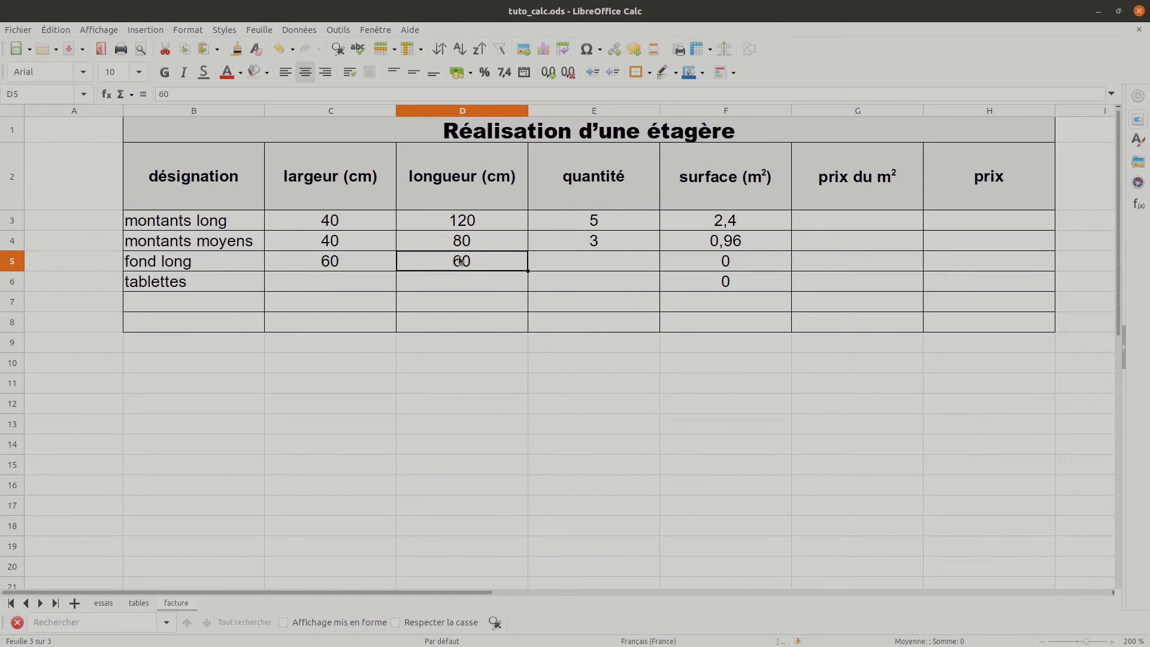
double_click(458, 260)
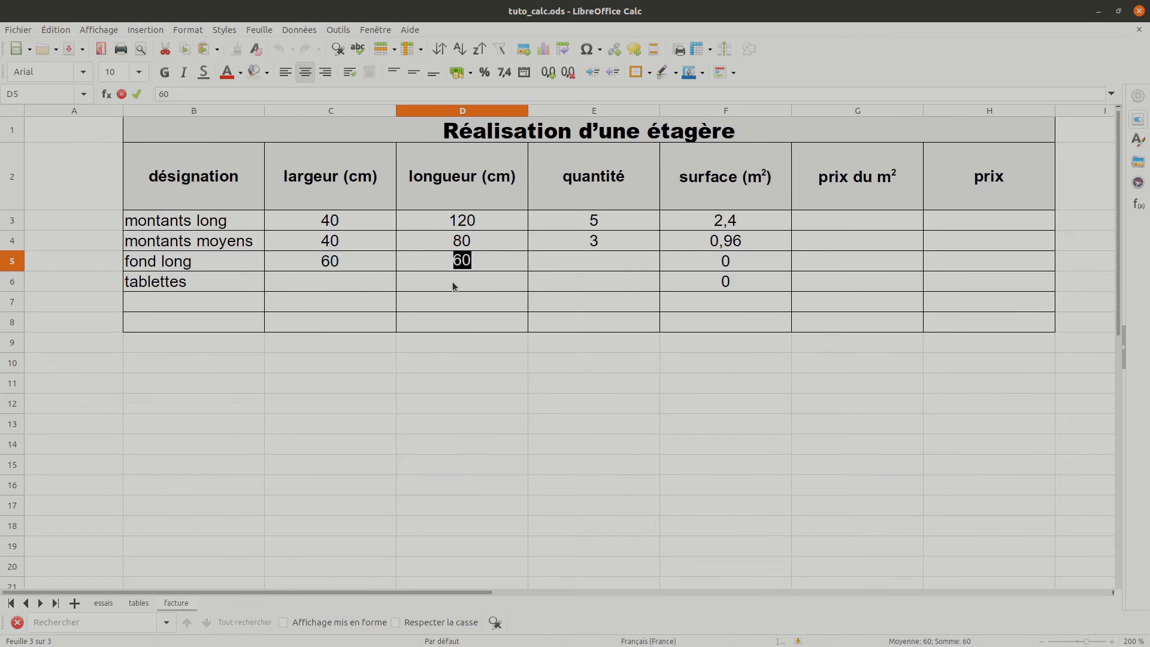
click(588, 264)
double_click(479, 264)
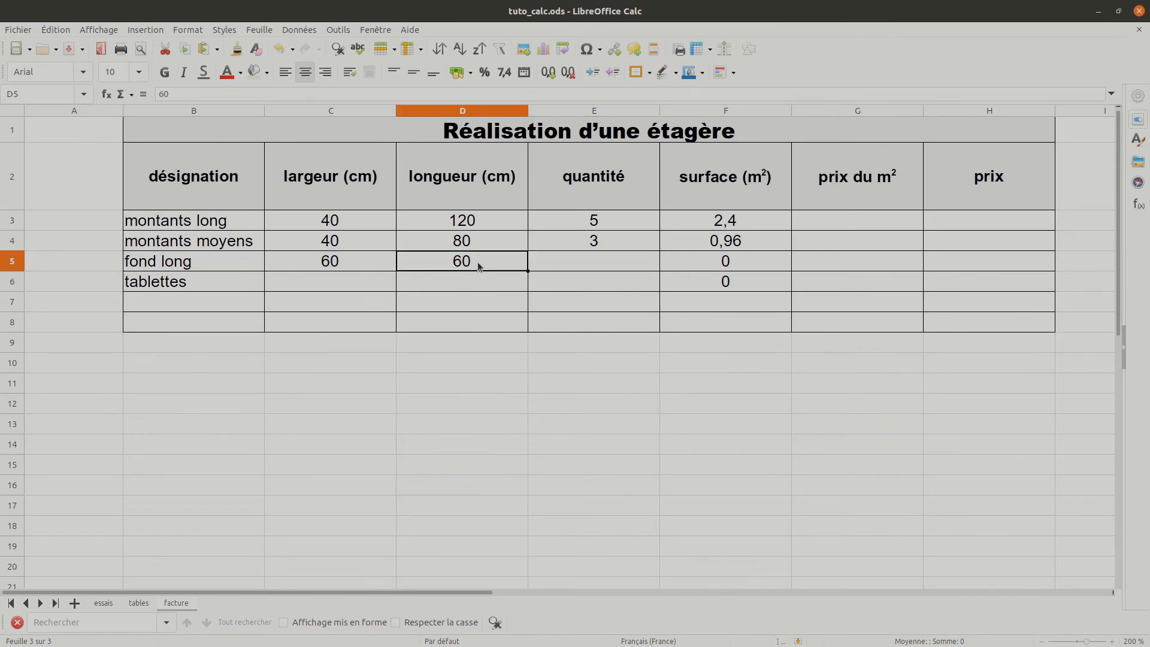
drag(473, 262, 428, 264)
text(100)
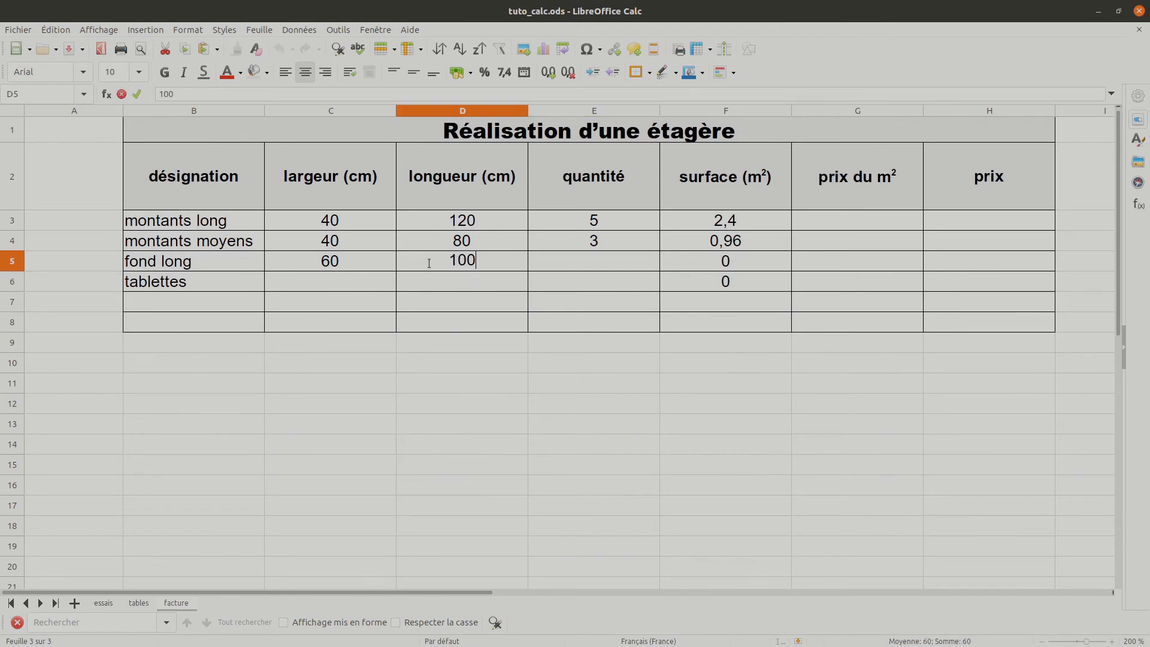
click(605, 264)
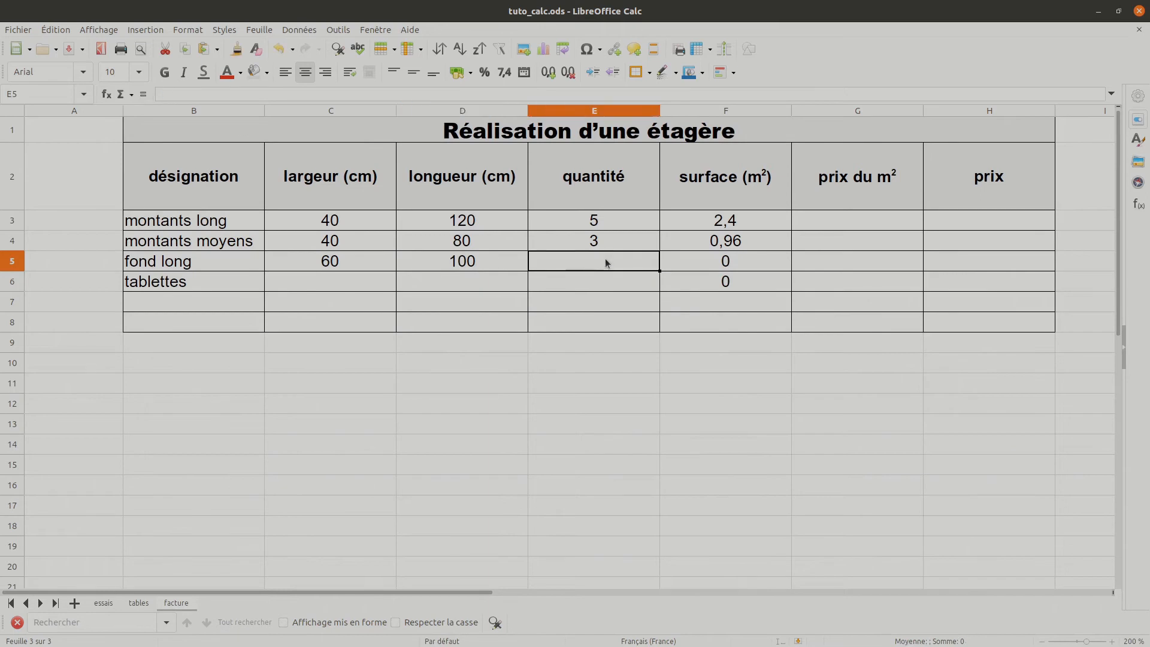
text(2)
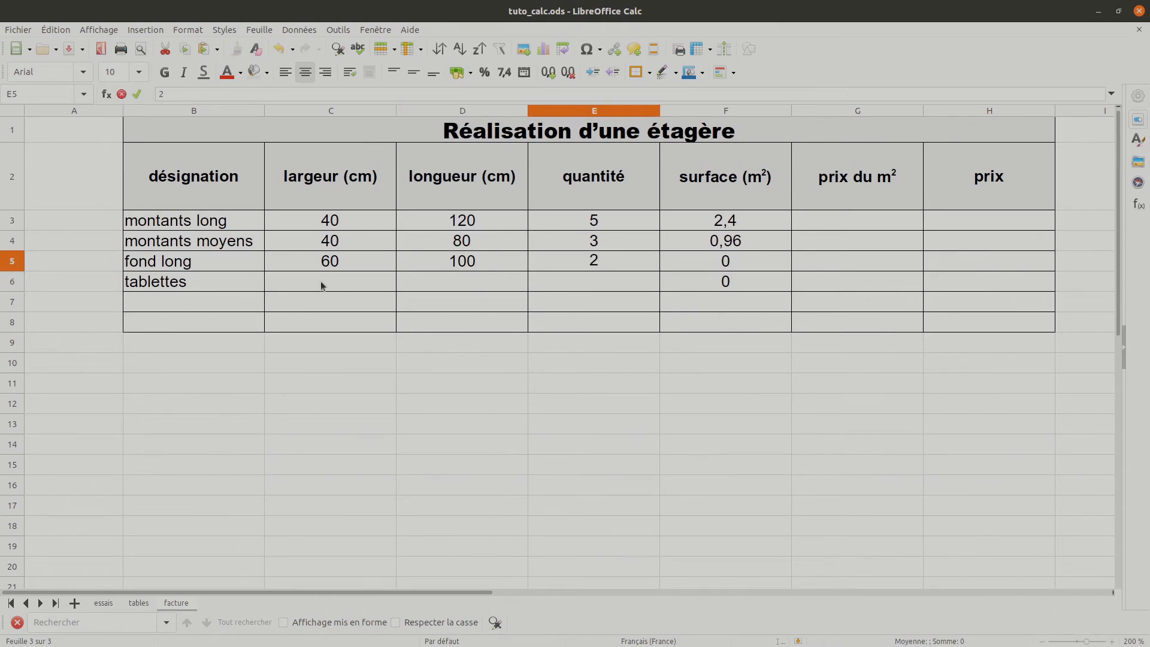
Enter width 40 and length 60 for the tablettes row
click(326, 282)
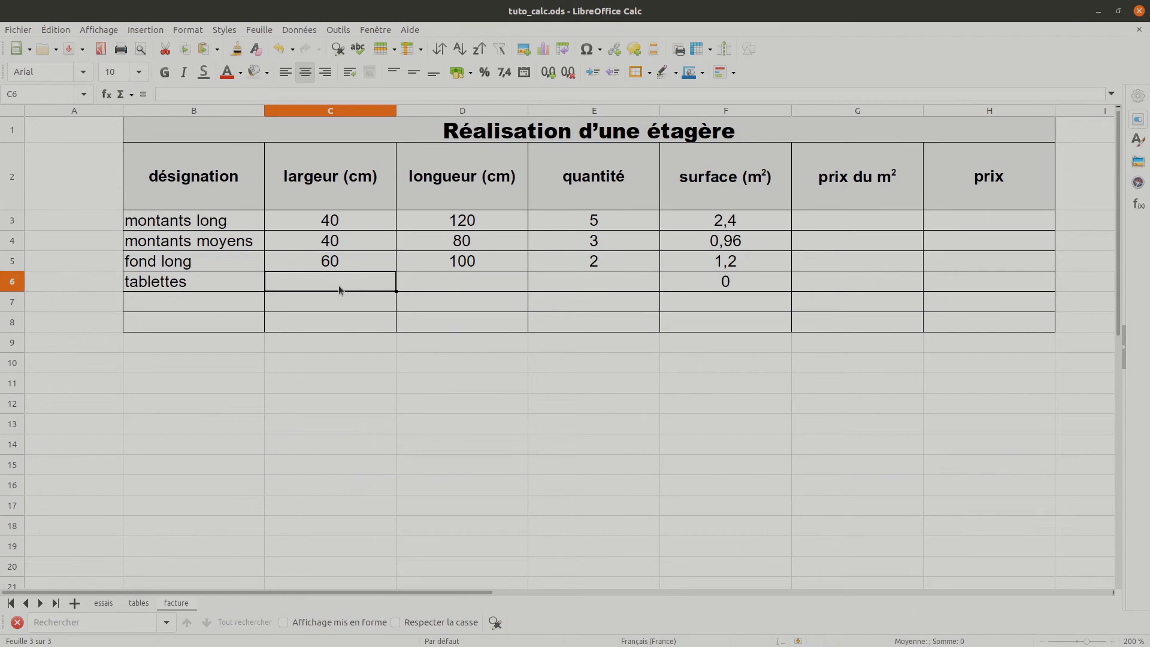
text(40)
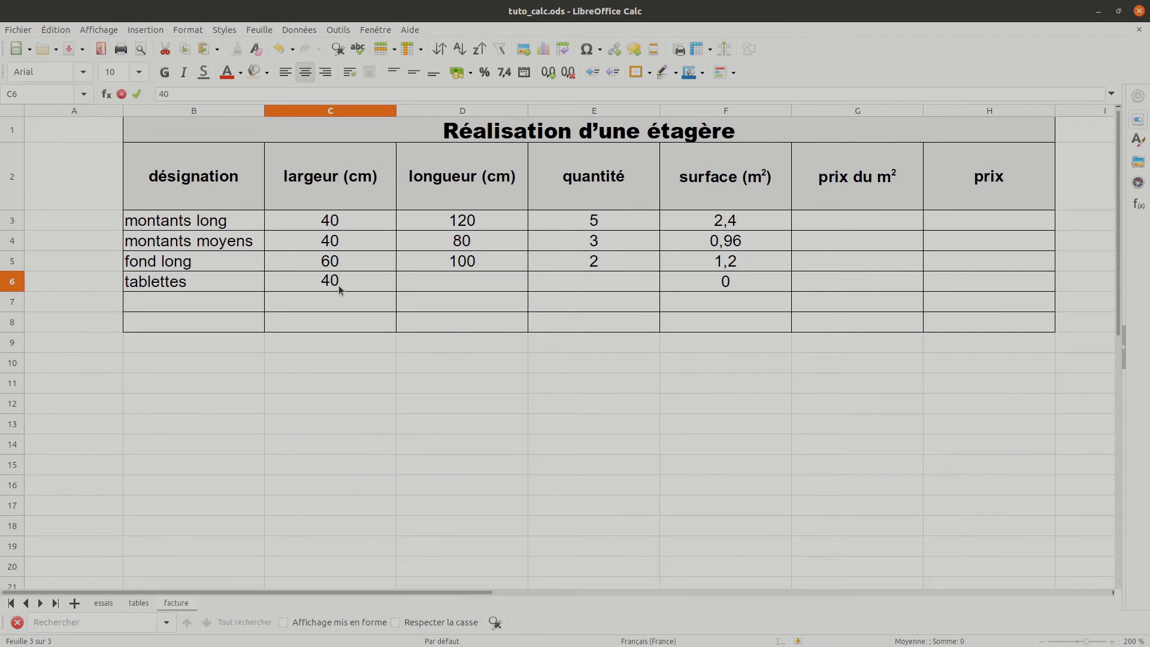
click(439, 284)
text(60)
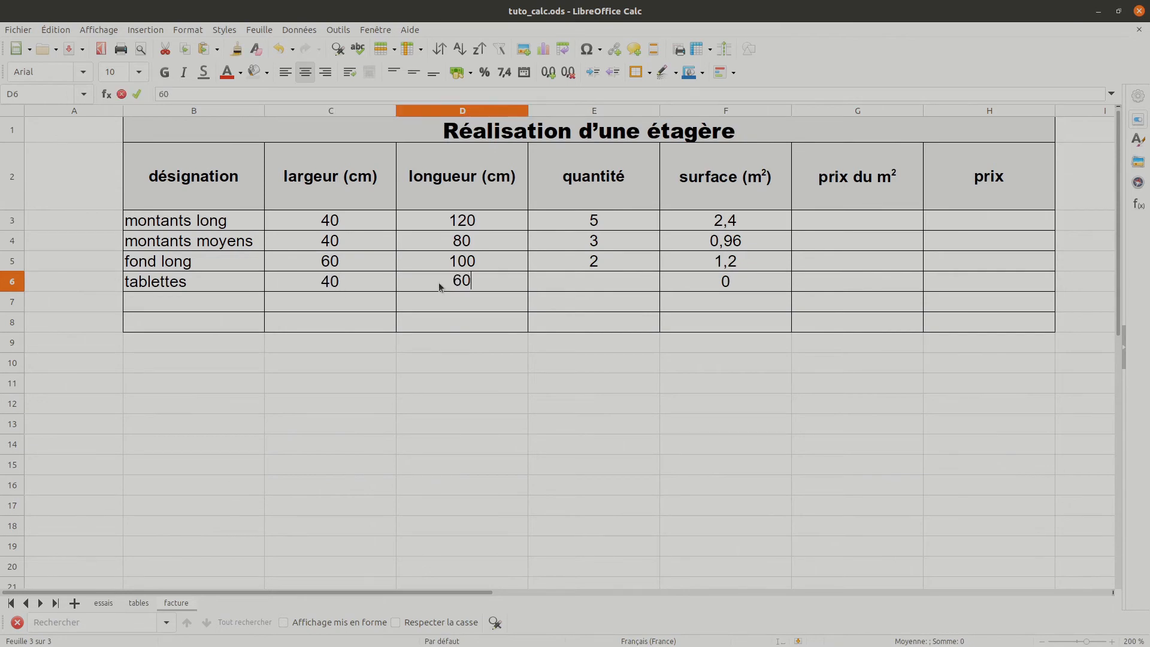
Check the number of shelves in the bookcase photo in the image viewer and set the tablettes quantity in E6 to 12
click(614, 288)
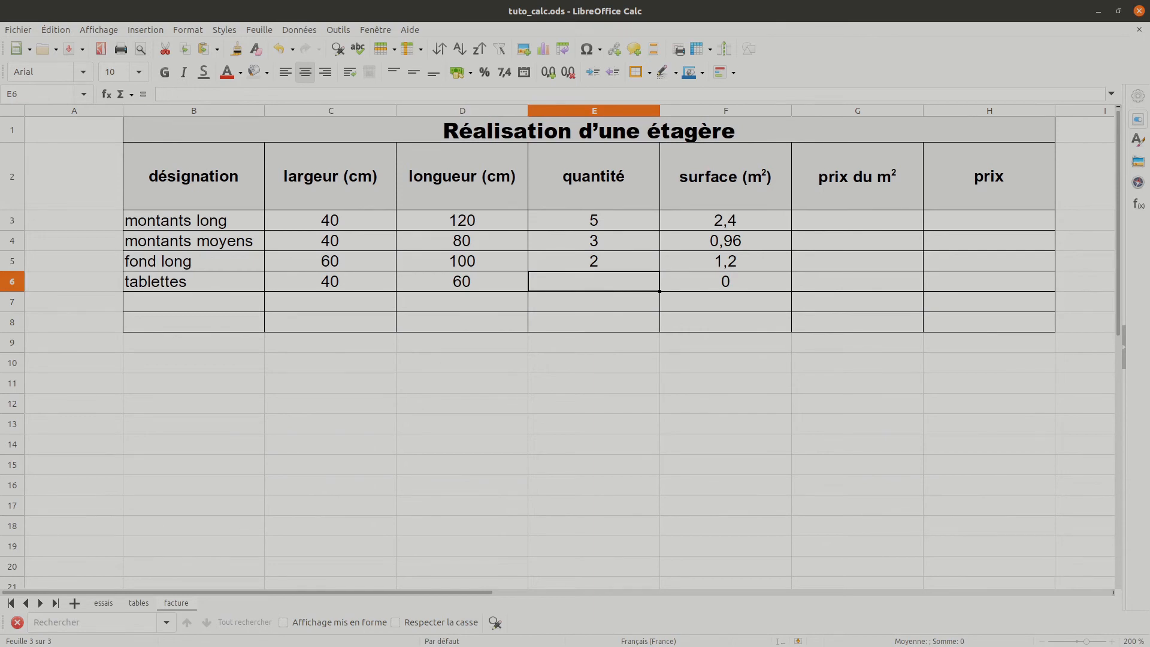
key(super)
click(869, 347)
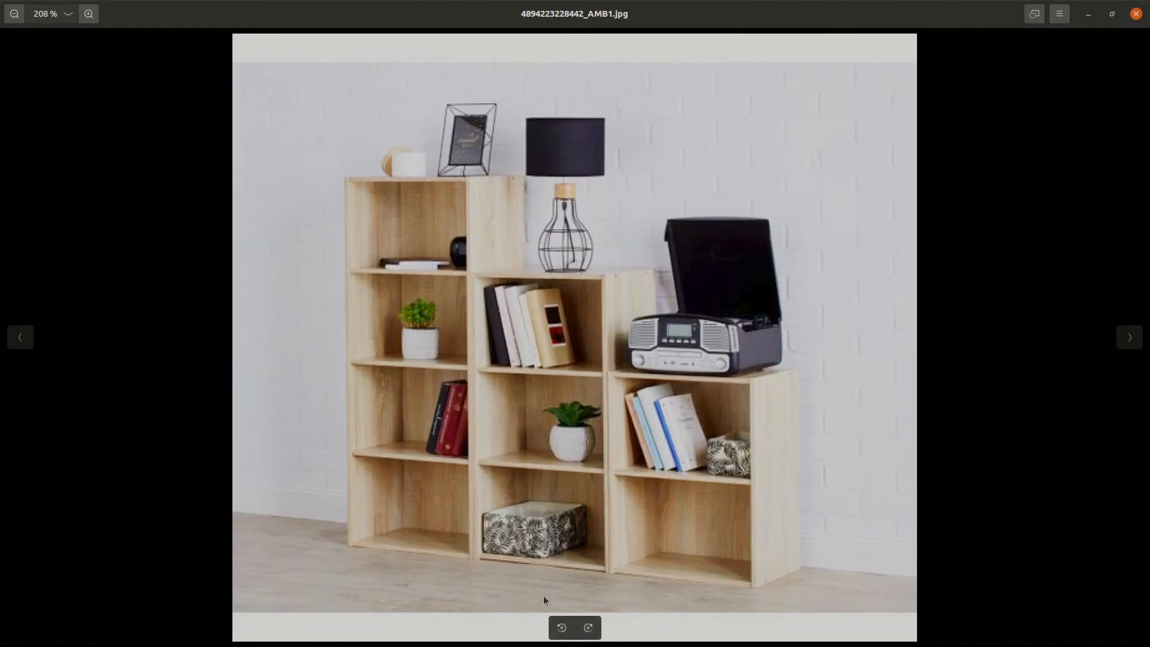
key(super)
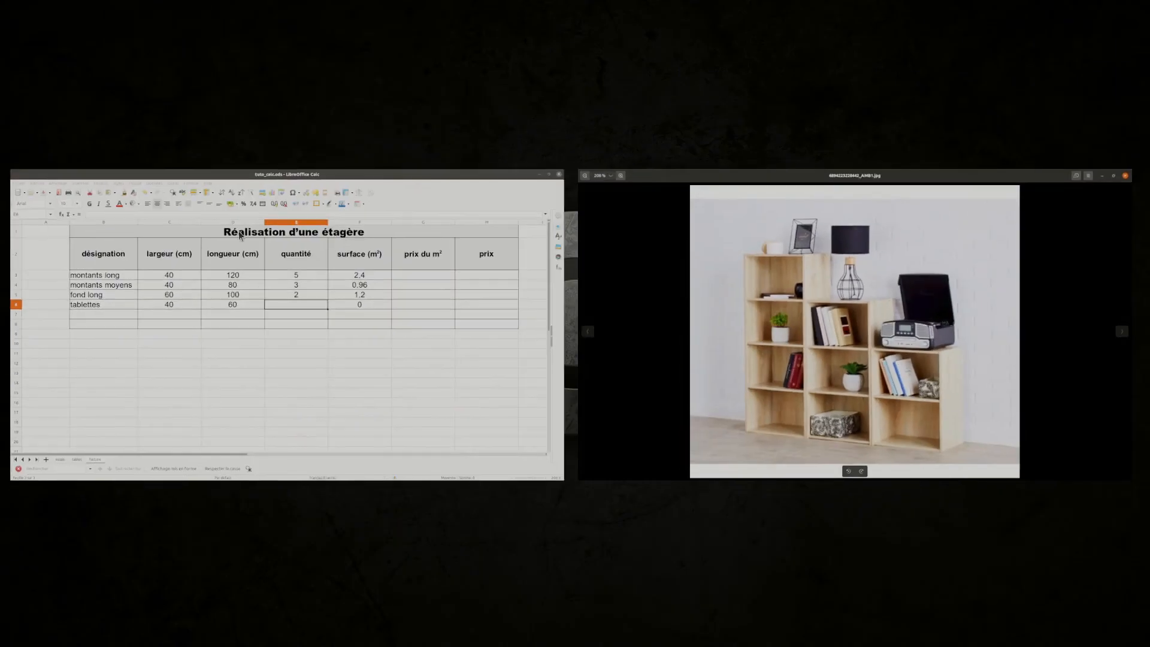
click(322, 352)
double_click(598, 285)
text(12)
key(Return)
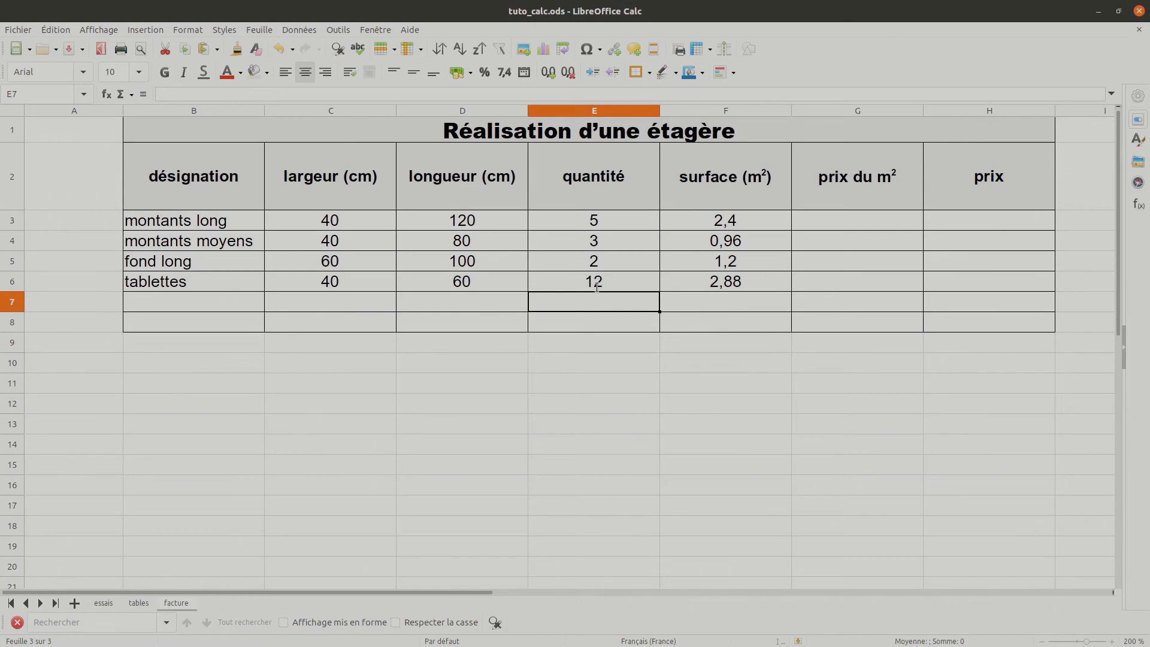
Review the cells referenced by the tablettes surface formula in F6
click(730, 285)
double_click(730, 285)
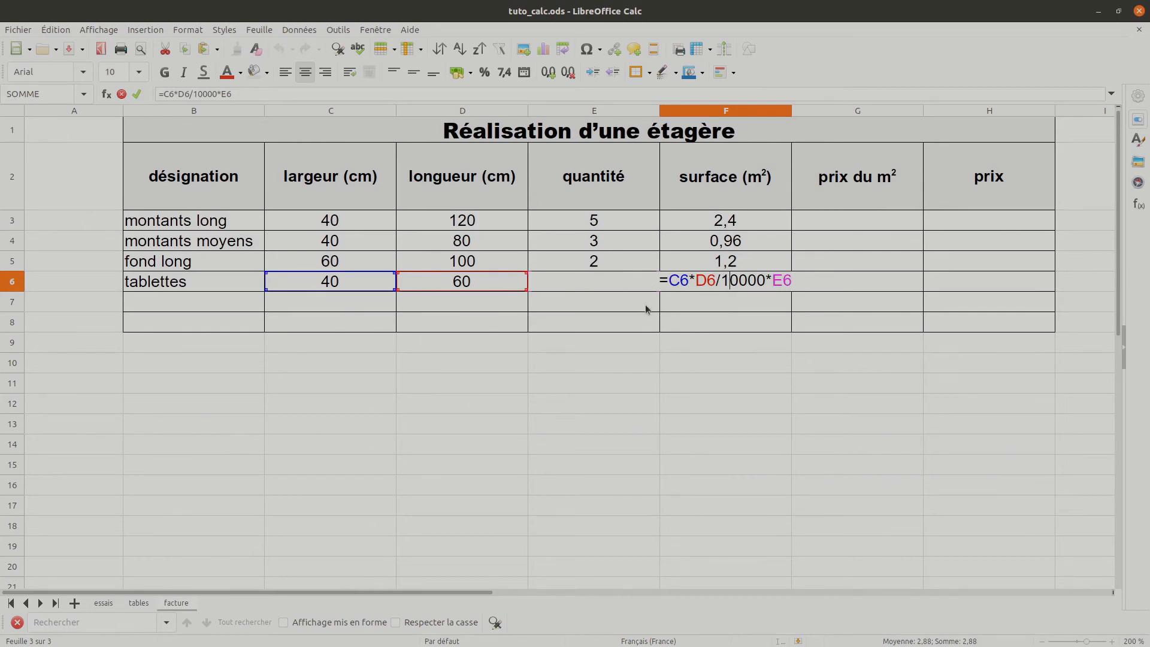
key(Return)
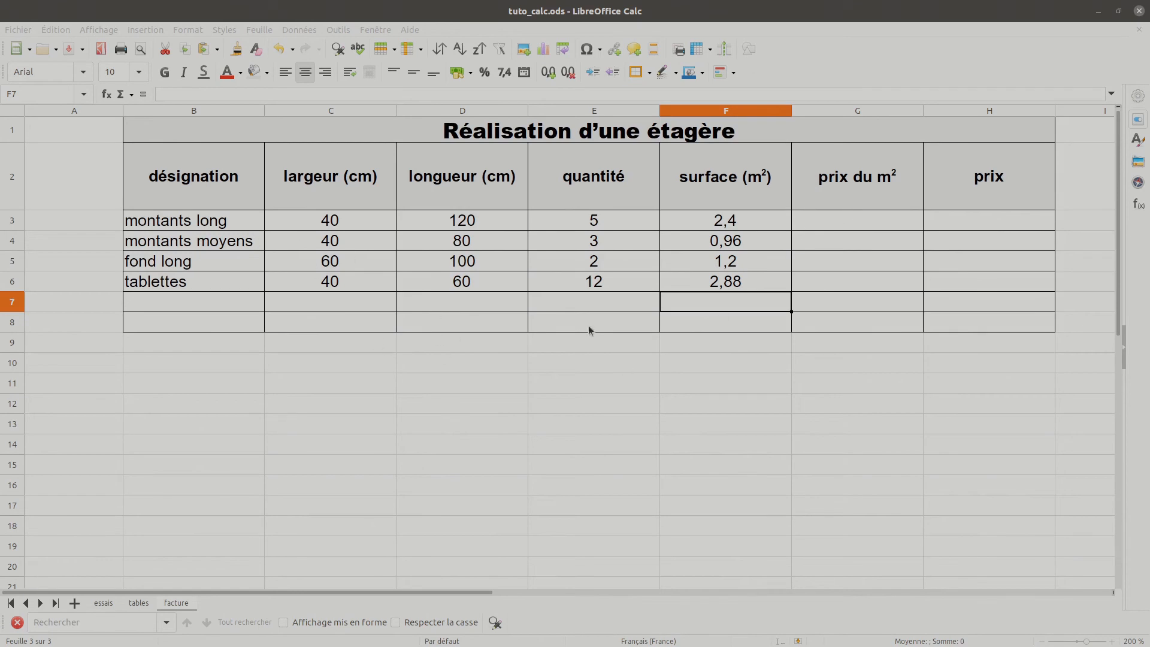
Enter 15 as the price per m² in G3 and fill it down to G6
click(829, 228)
text(15)
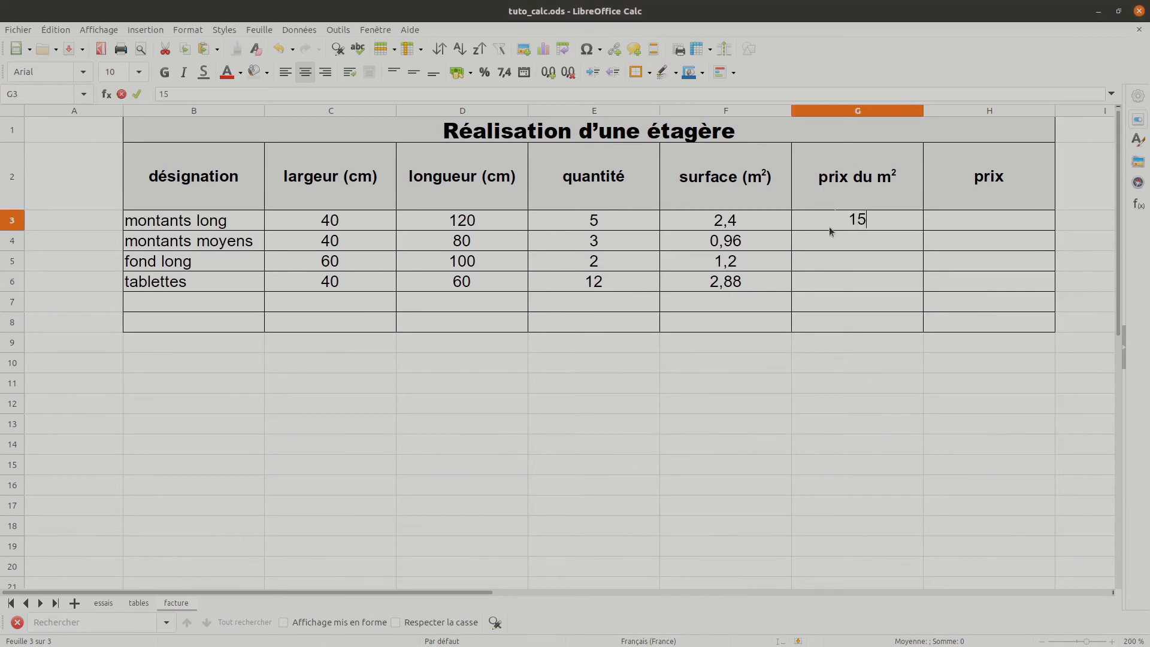
key(Return)
click(881, 227)
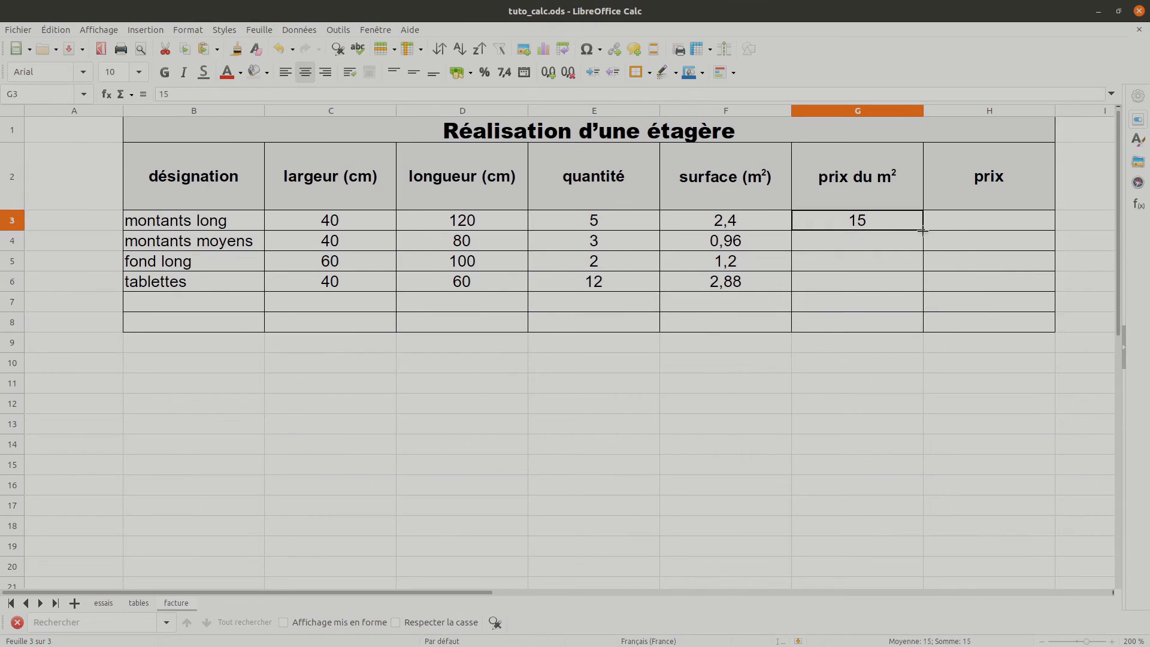
drag(922, 230, 916, 293)
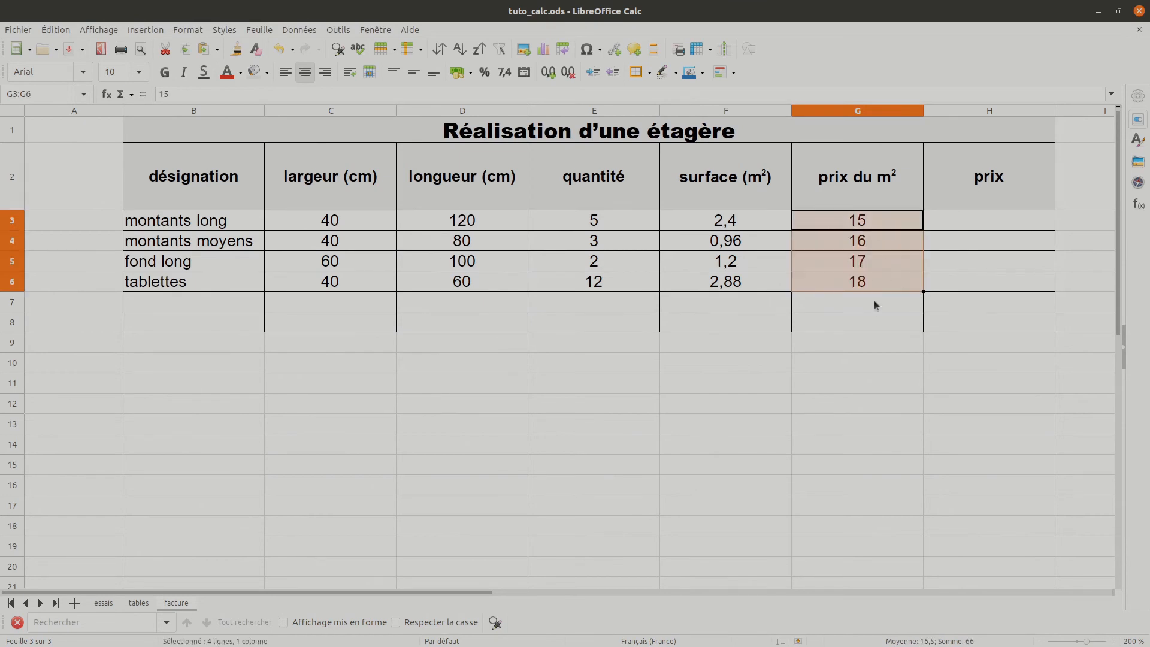
Set the montants moyens price per m² in G4 to 15 and fill G3:G4 down so every part costs 15
click(871, 219)
click(863, 246)
text(15)
key(Return)
drag(869, 221, 922, 290)
click(872, 264)
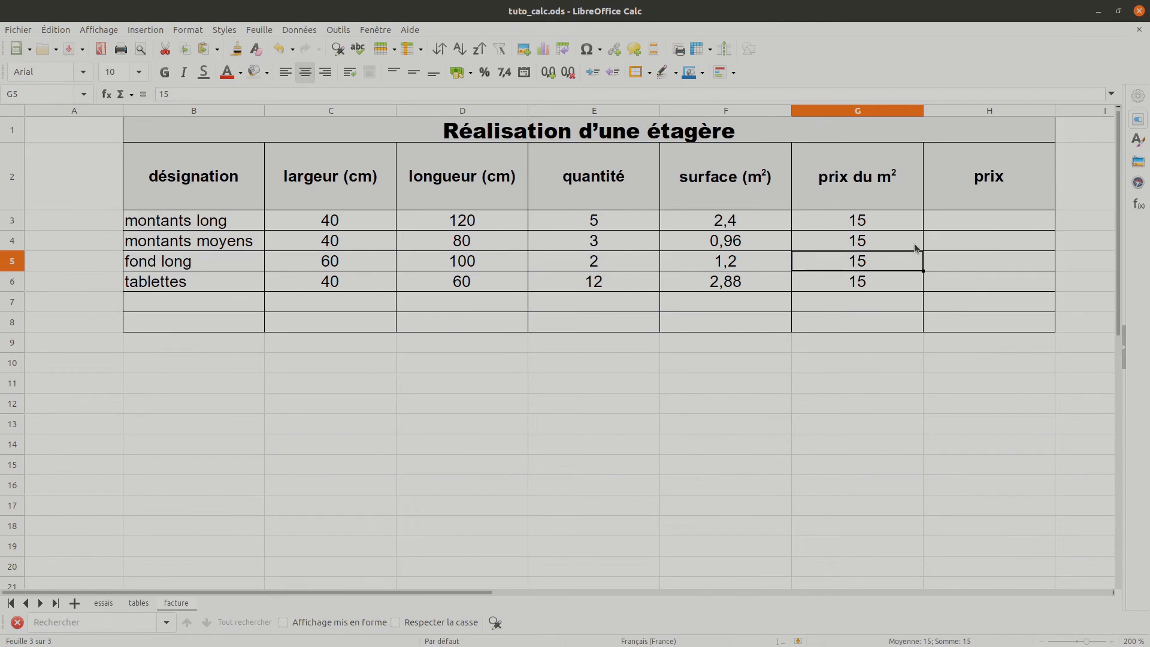
Enter the montants long price formula =F3*G3 in H3 and check its cell references
click(964, 221)
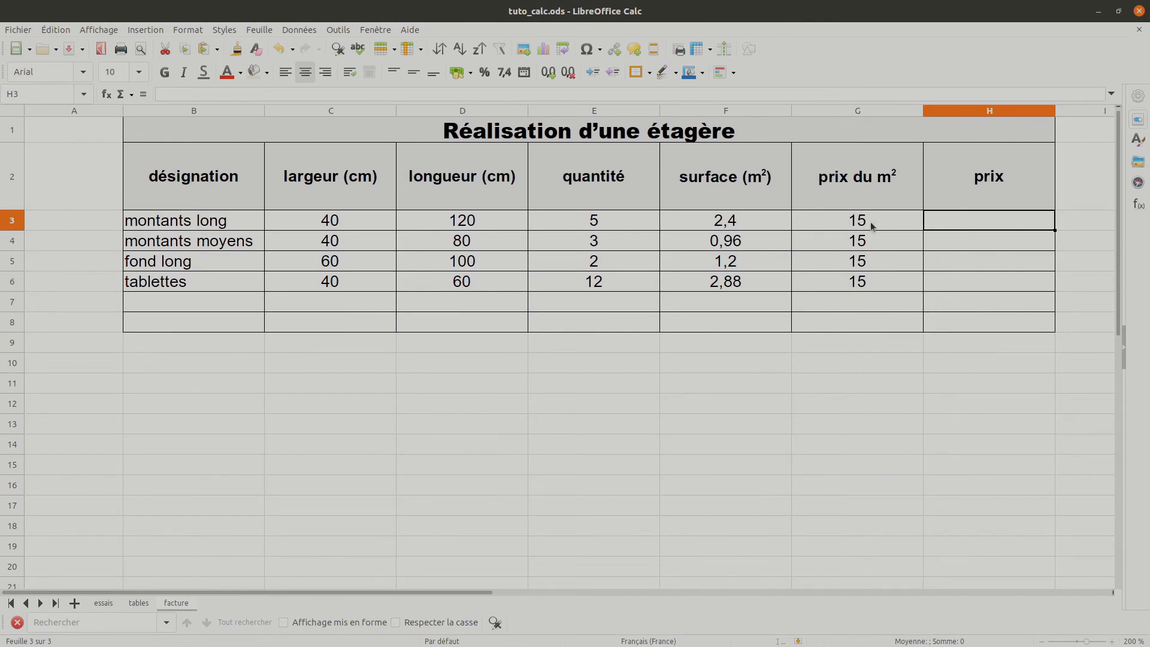
text(=)
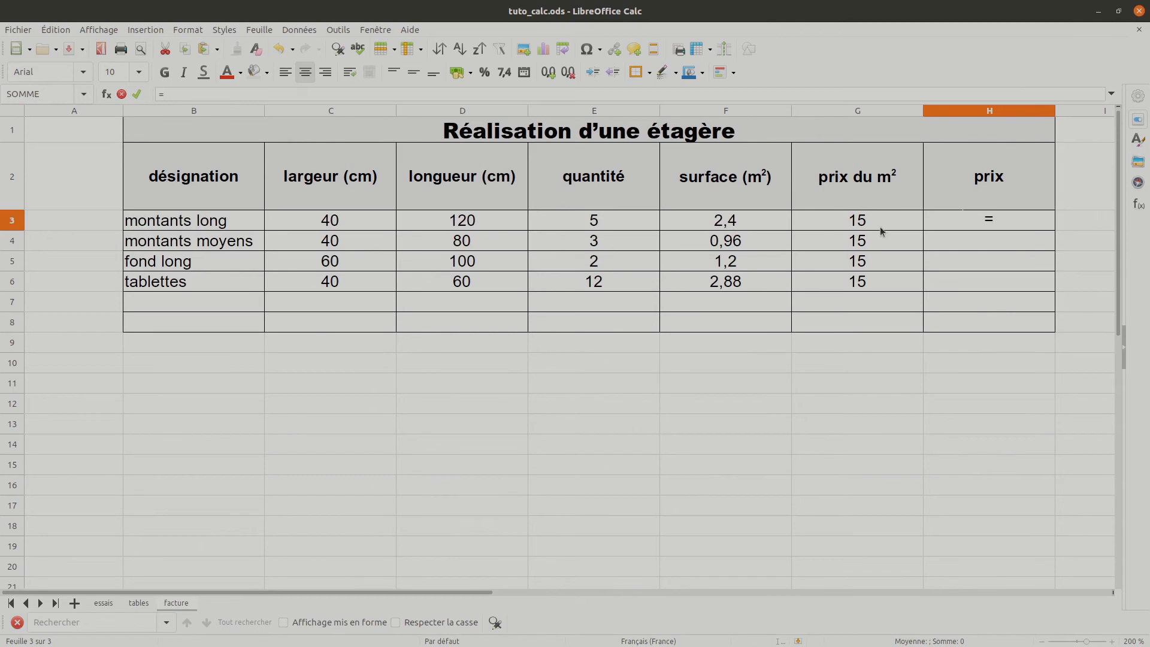
click(729, 225)
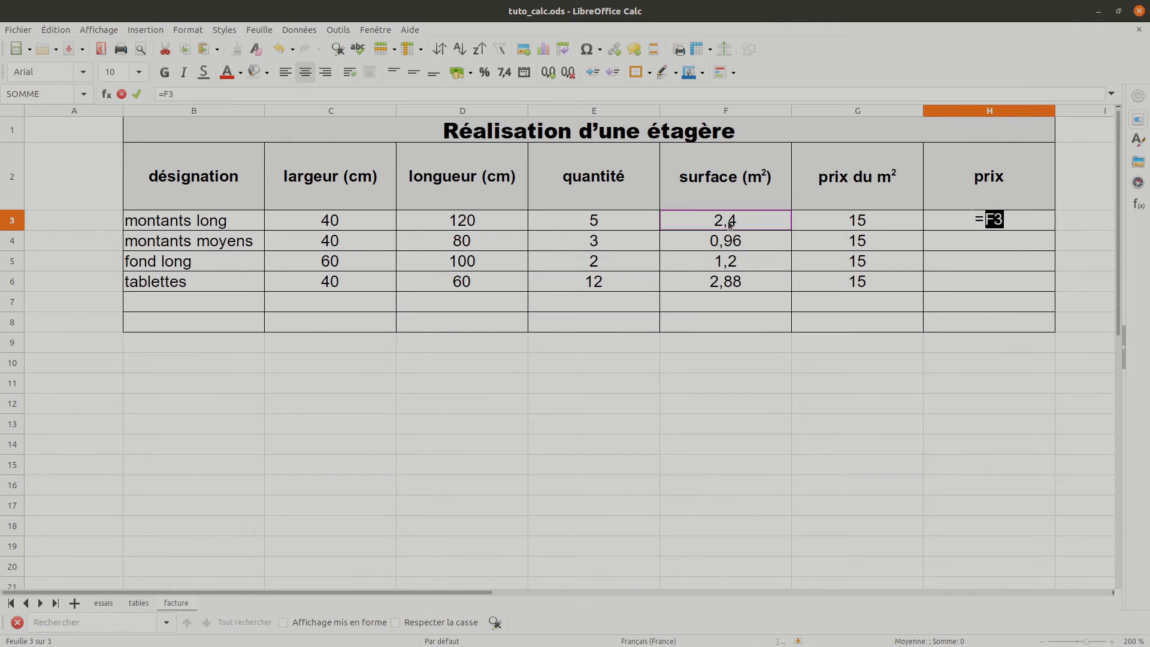
text(*)
click(832, 223)
key(Return)
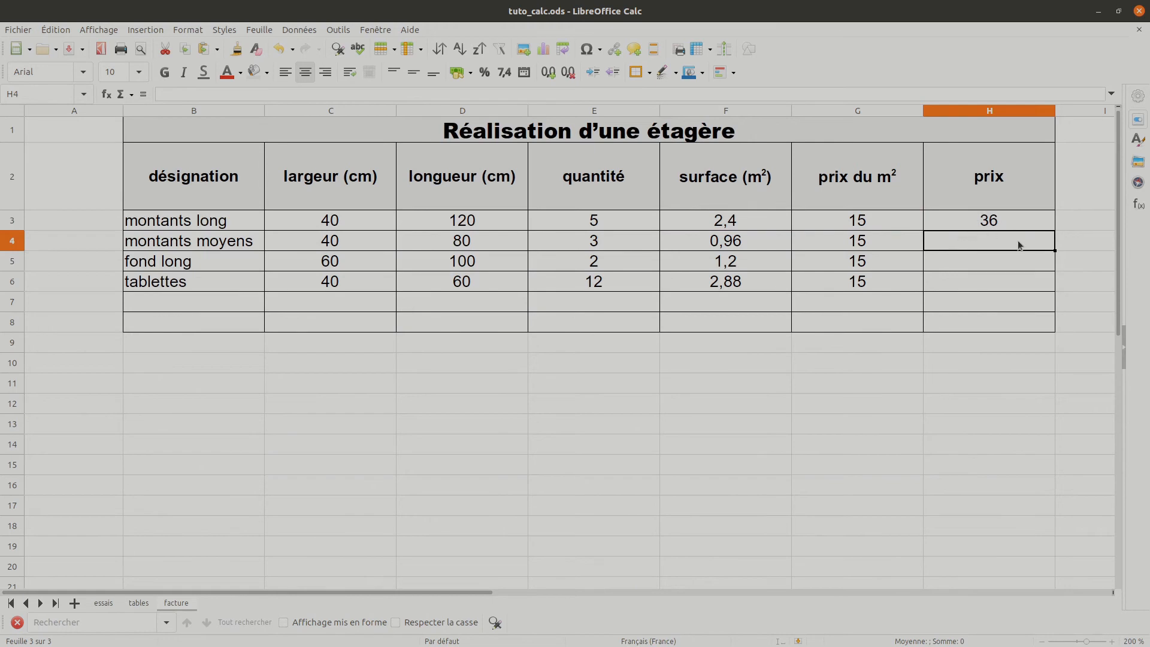
double_click(1007, 220)
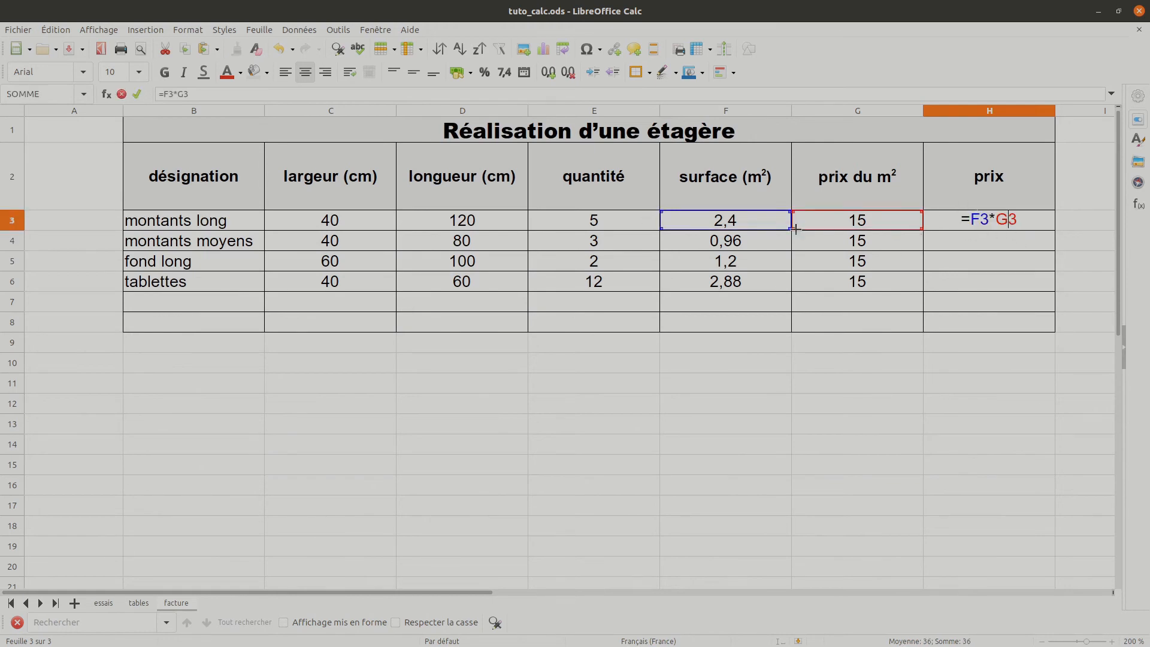
key(Return)
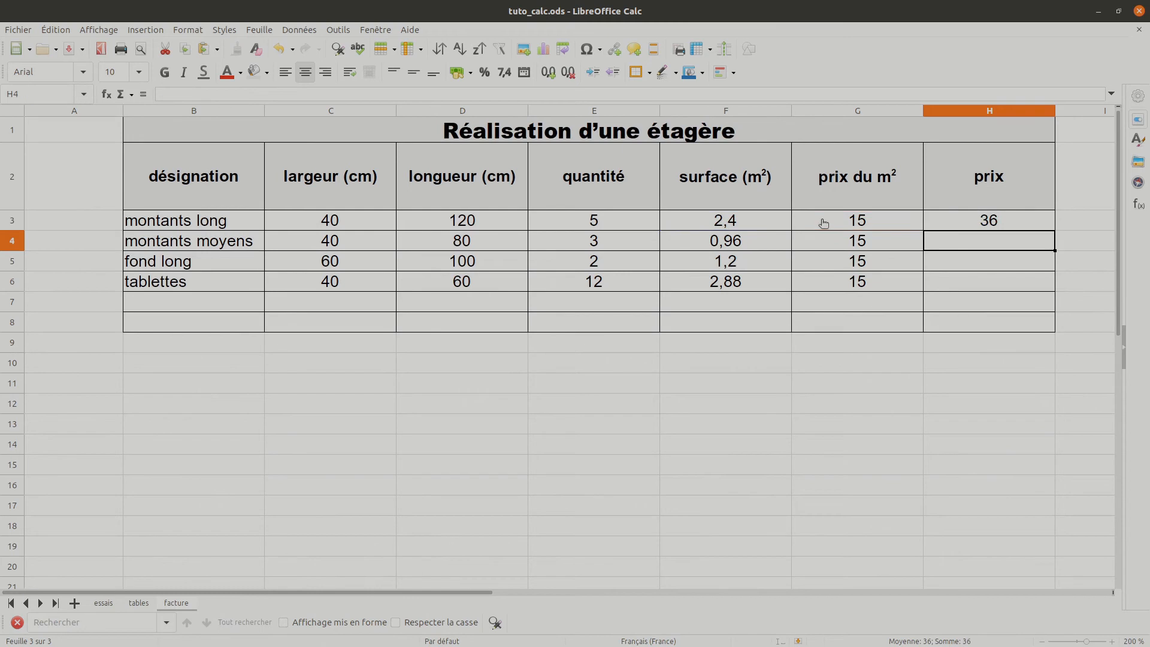
Fill the price formula from H3 down to H6 for the remaining parts
click(996, 222)
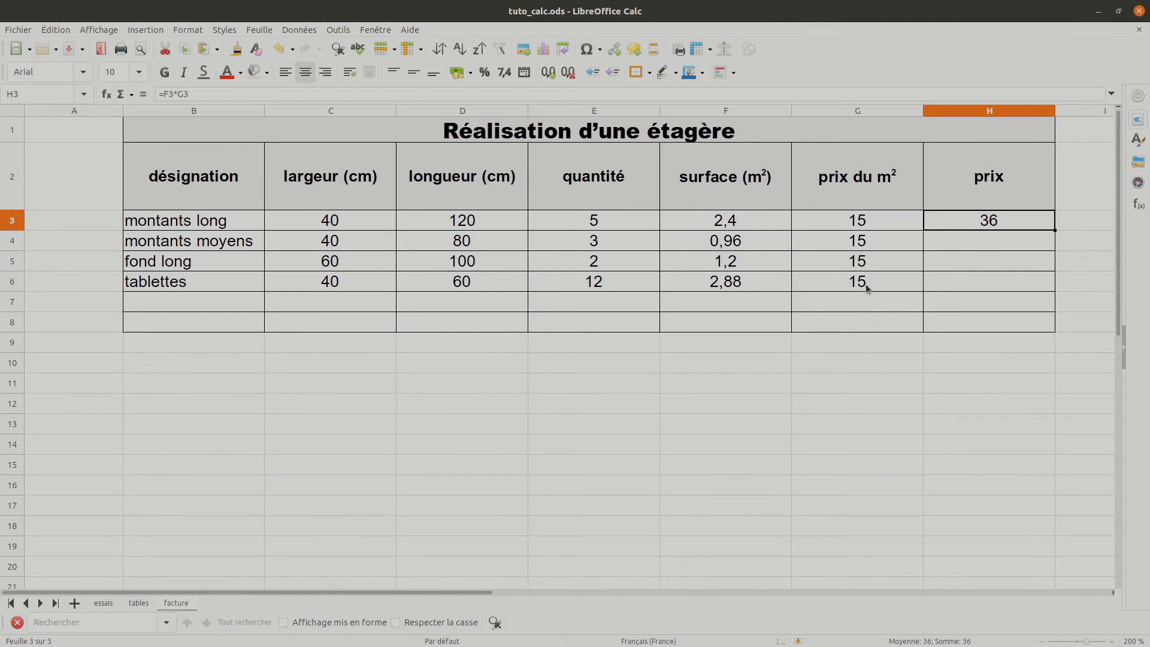
double_click(1055, 231)
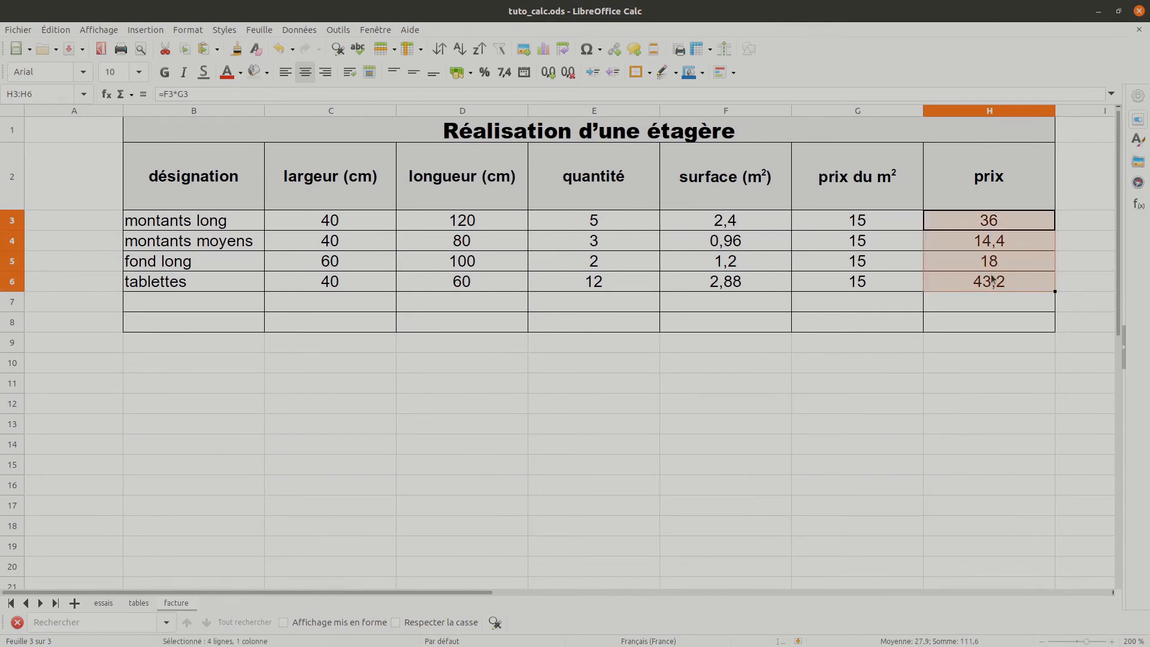
click(888, 310)
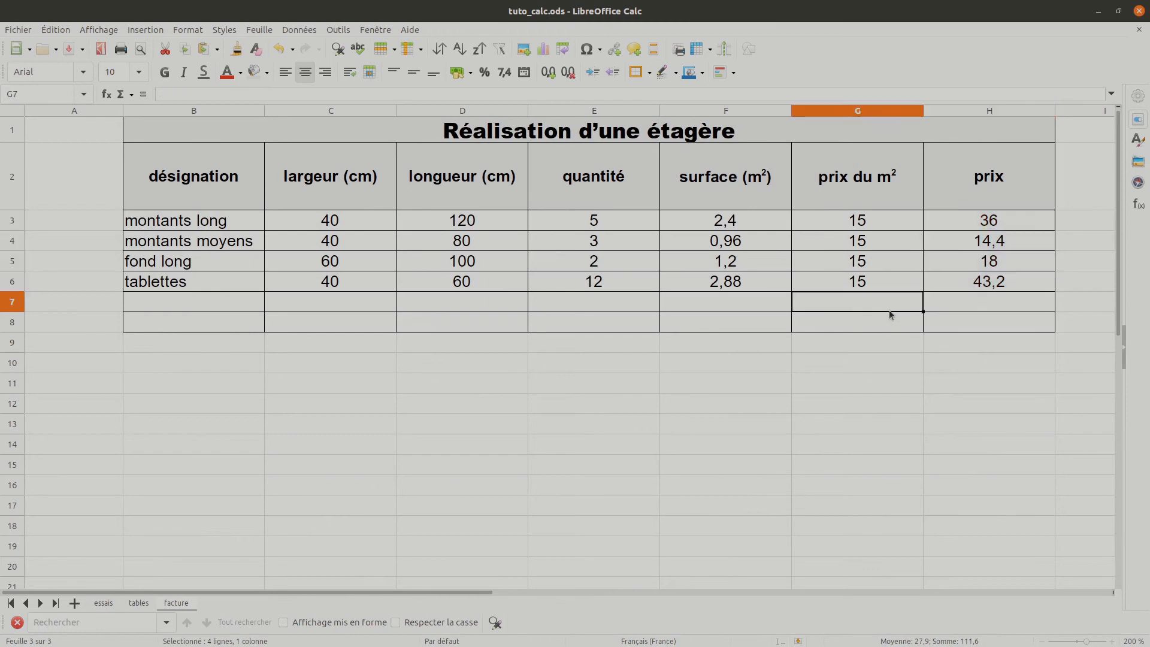
Try a price per m² of 12 for montants moyens in G4, then undo the change
click(871, 244)
text(12)
key(Return)
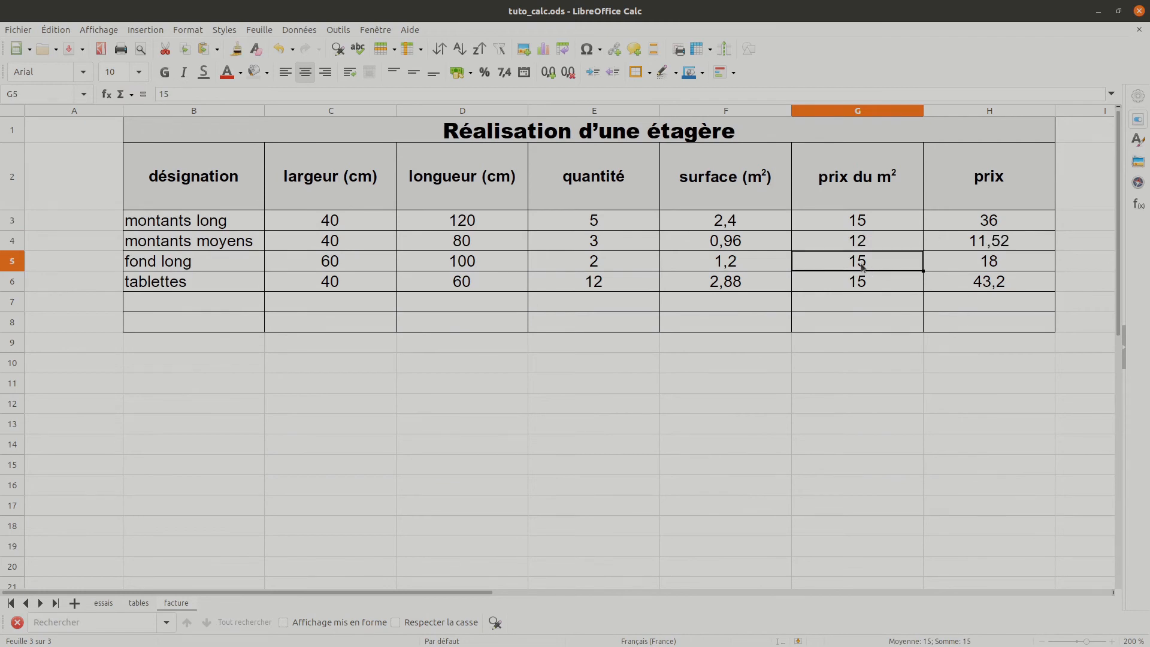
click(864, 250)
key(ctrl+z)
click(865, 266)
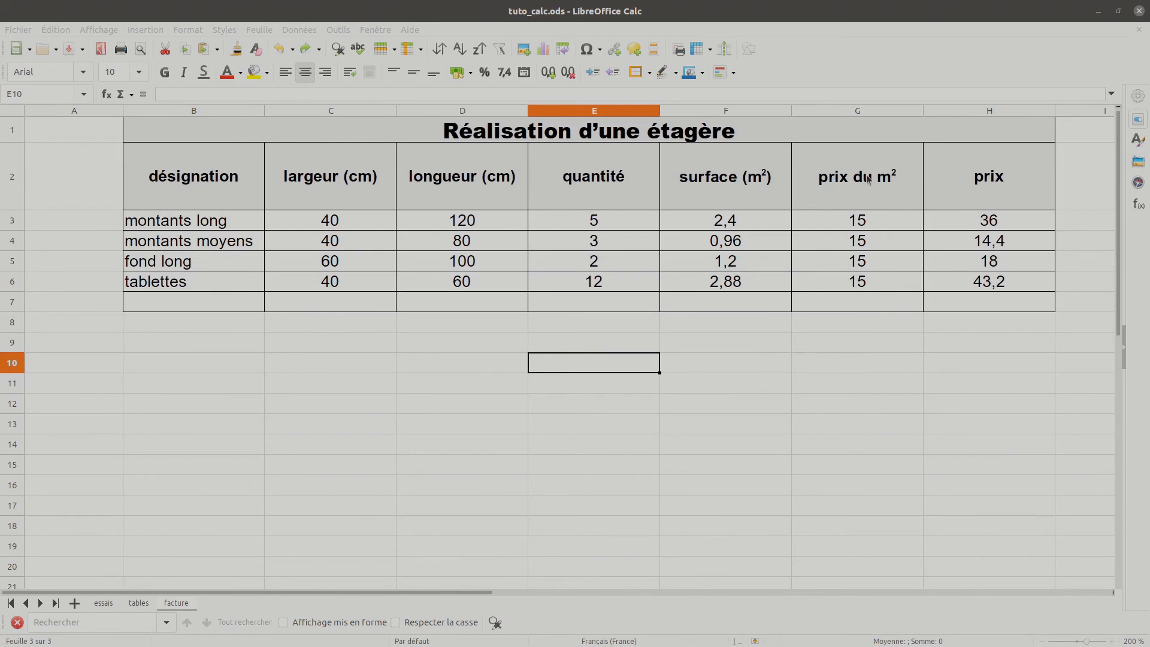
Move the prix du m² header and its montants long value from G2:G3 to B10:B11 below the table
drag(868, 182, 178, 374)
click(258, 422)
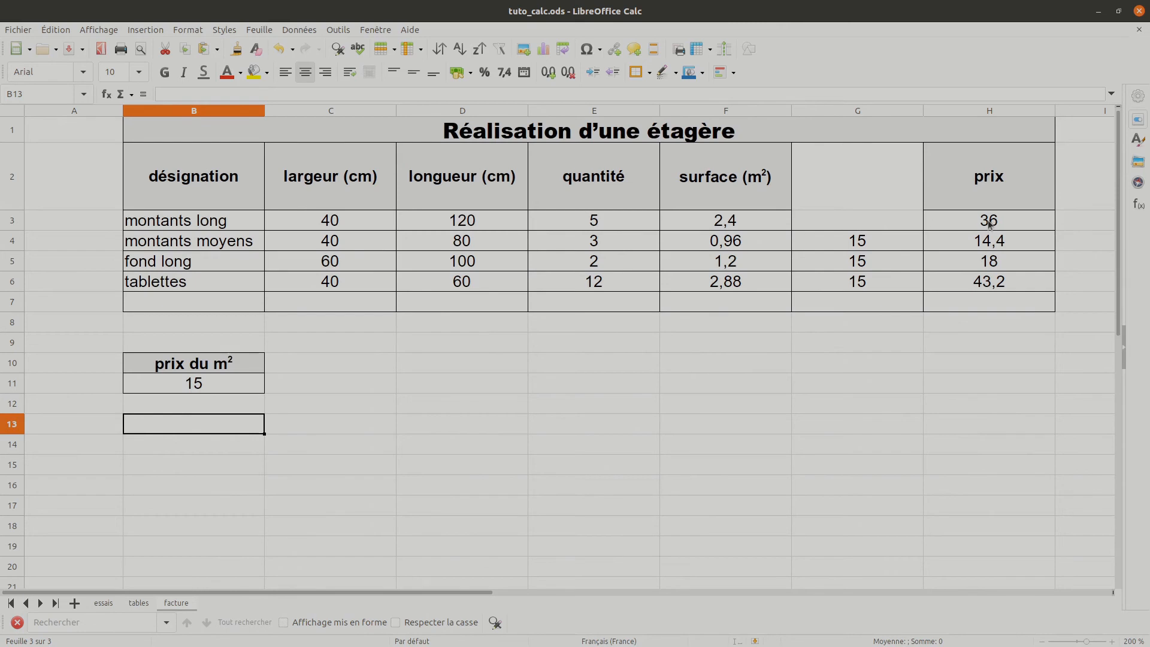
Inspect the surface in F3, the emptied cell G3 and the references of the montants long price formula in H3
click(721, 217)
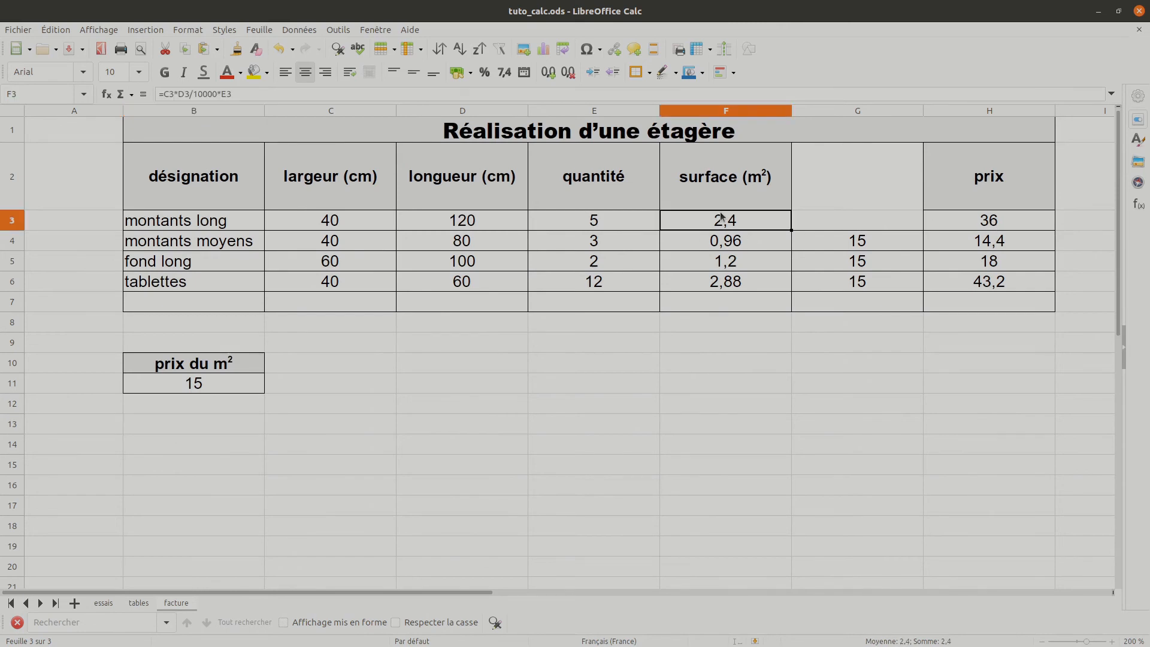
click(835, 221)
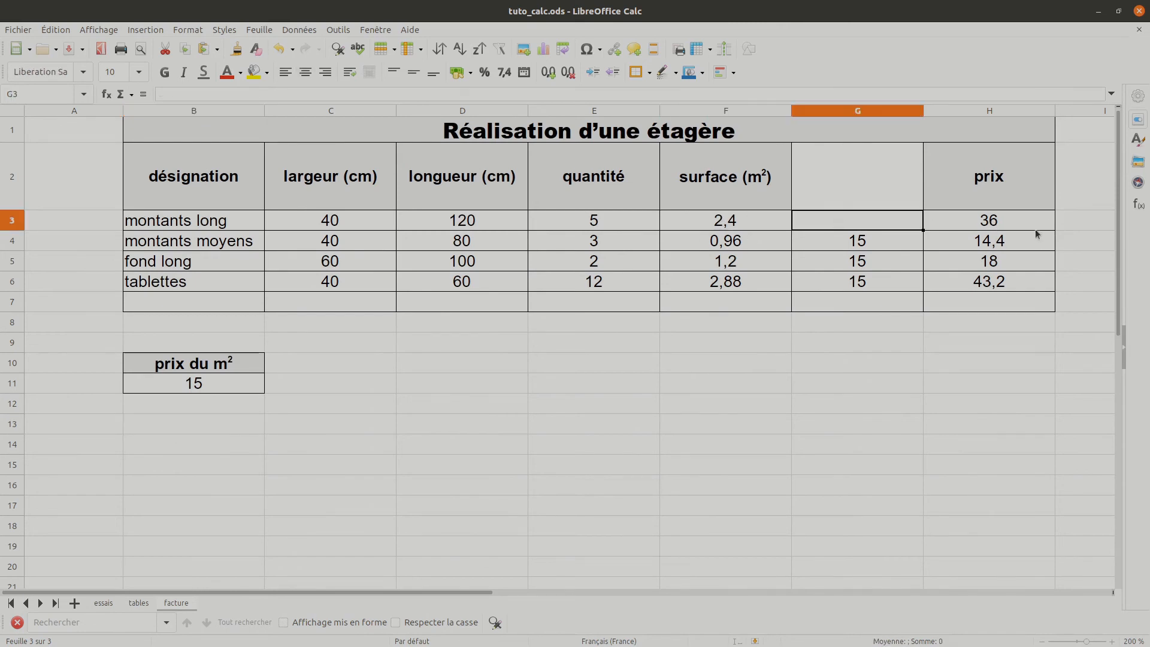
click(1004, 224)
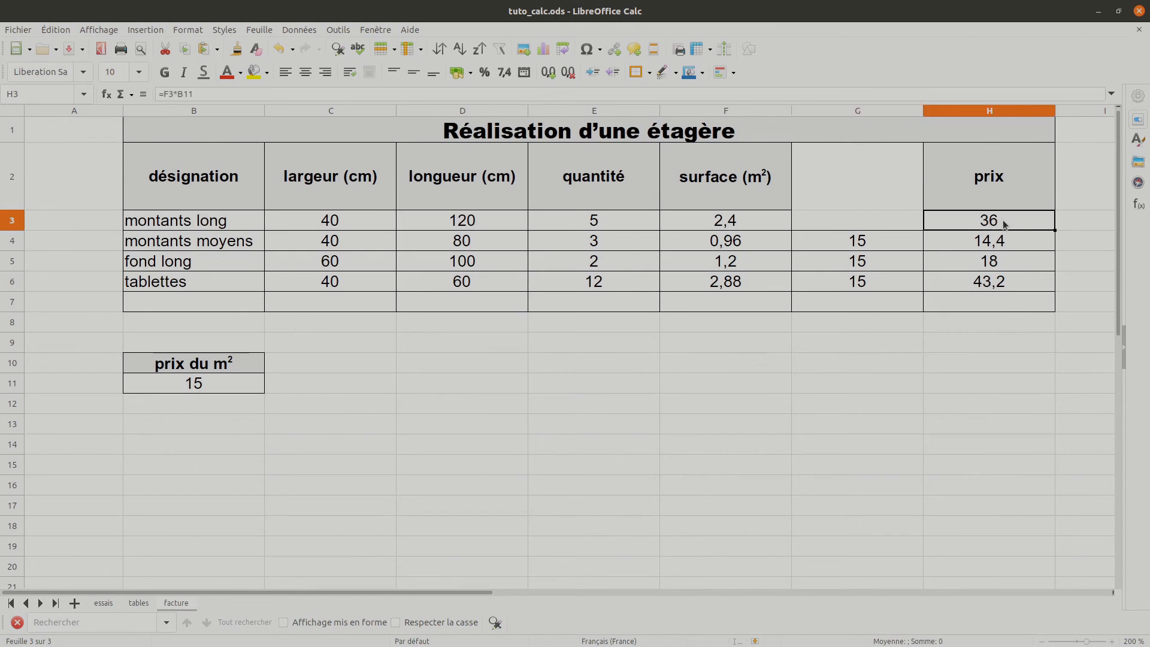
double_click(1003, 225)
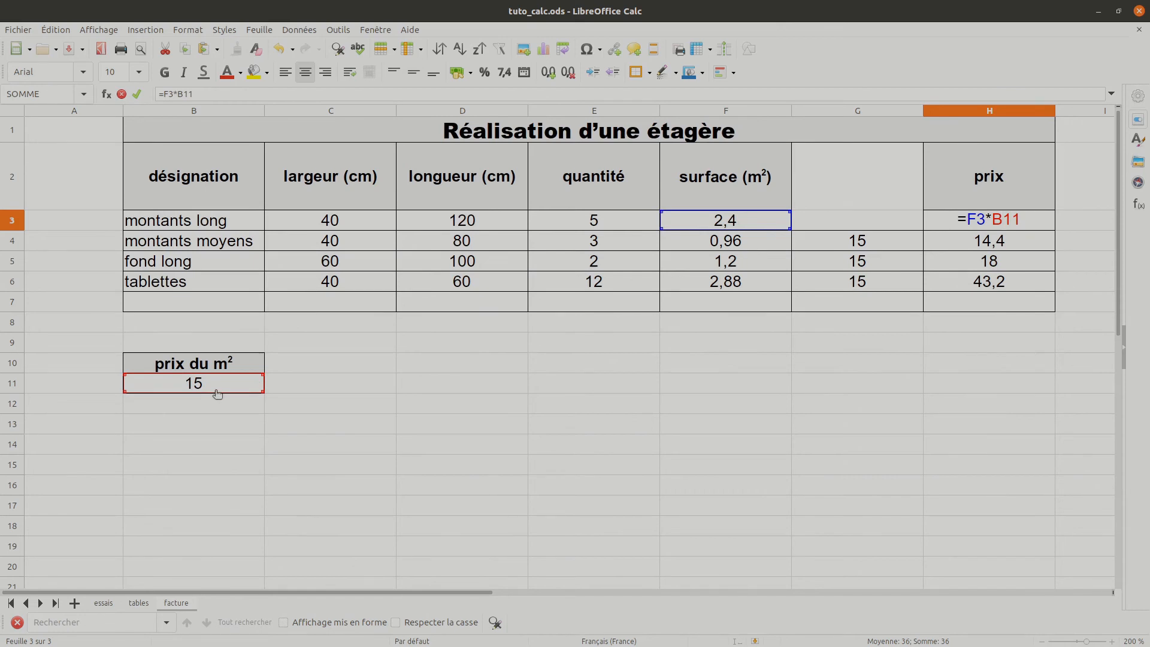
key(Return)
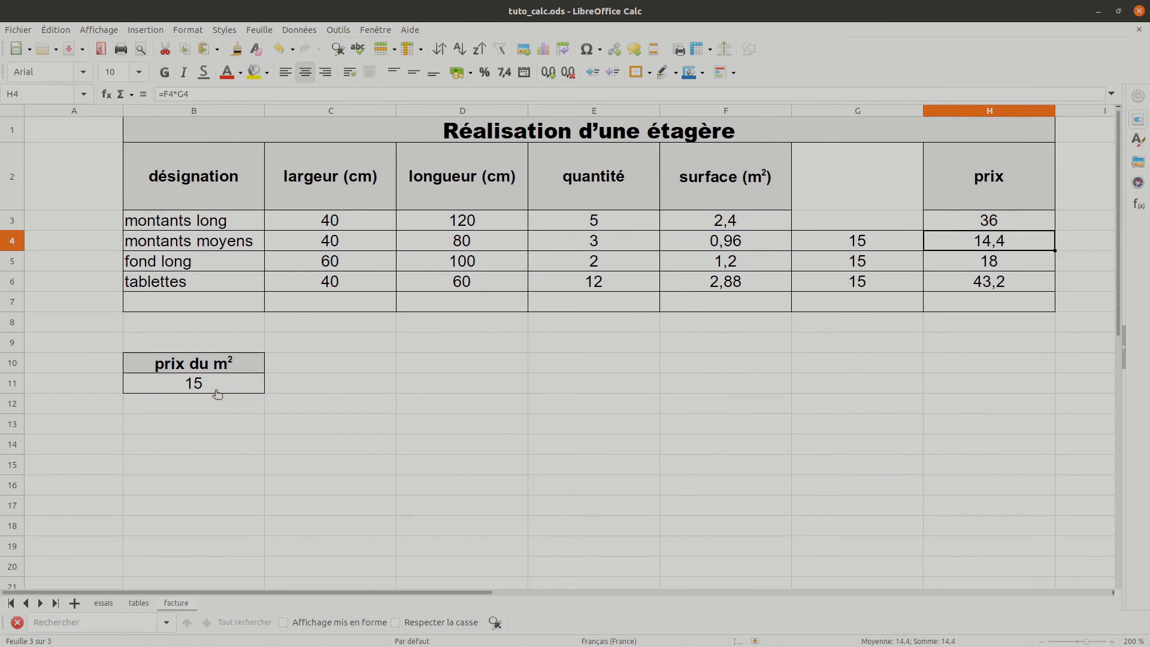
Delete column G, the former price-per-m² column, from the shelf table
click(879, 107)
right_click(878, 107)
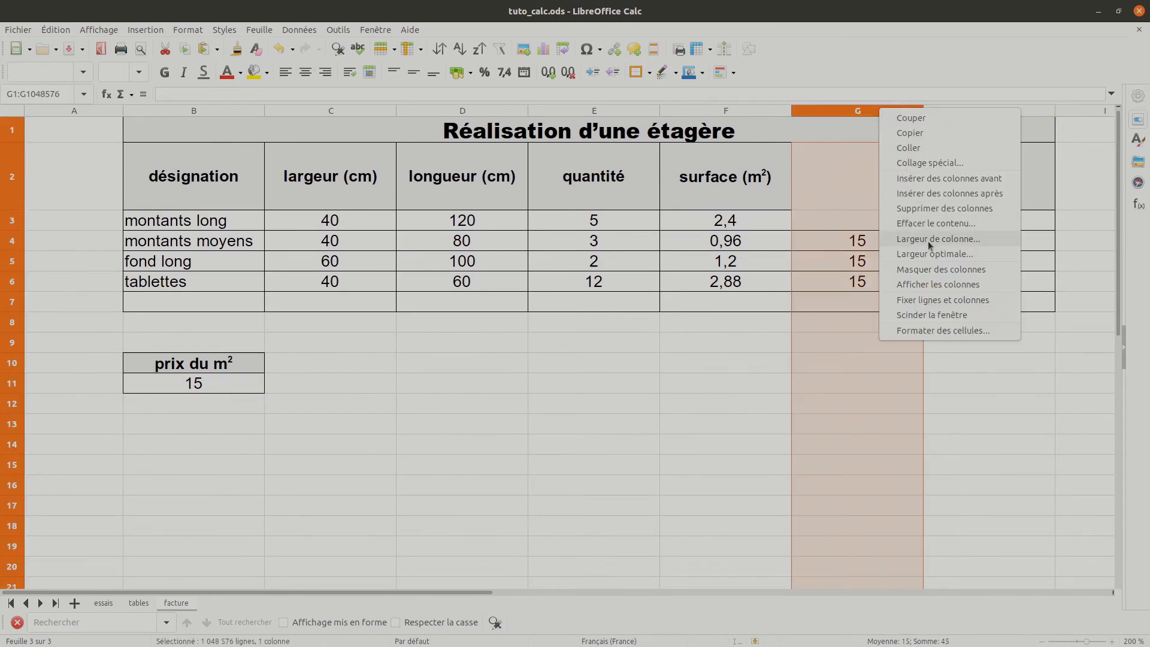
click(929, 209)
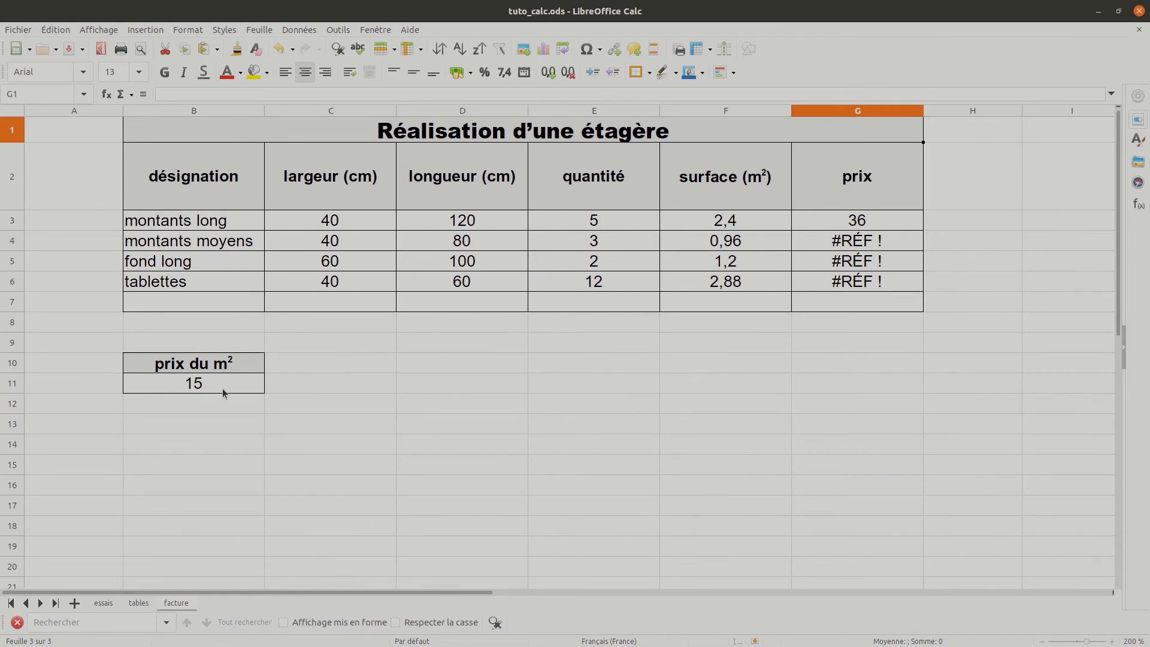
Examine the montants moyens price formula in G4 and leave it unedited
click(878, 250)
double_click(877, 249)
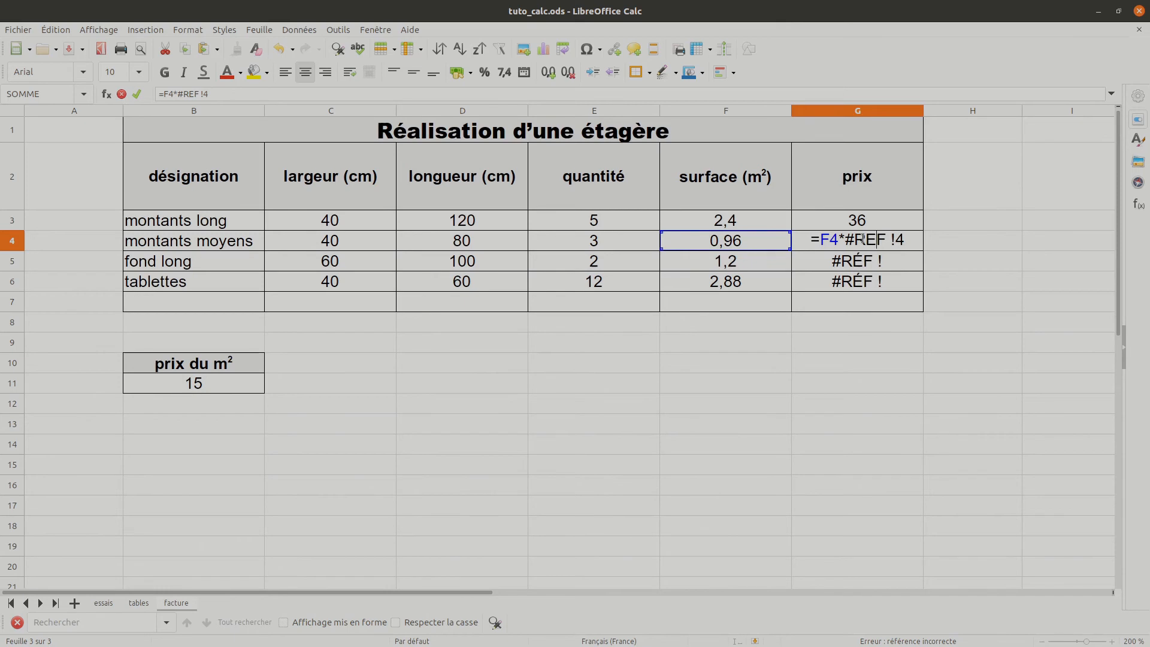
key(Escape)
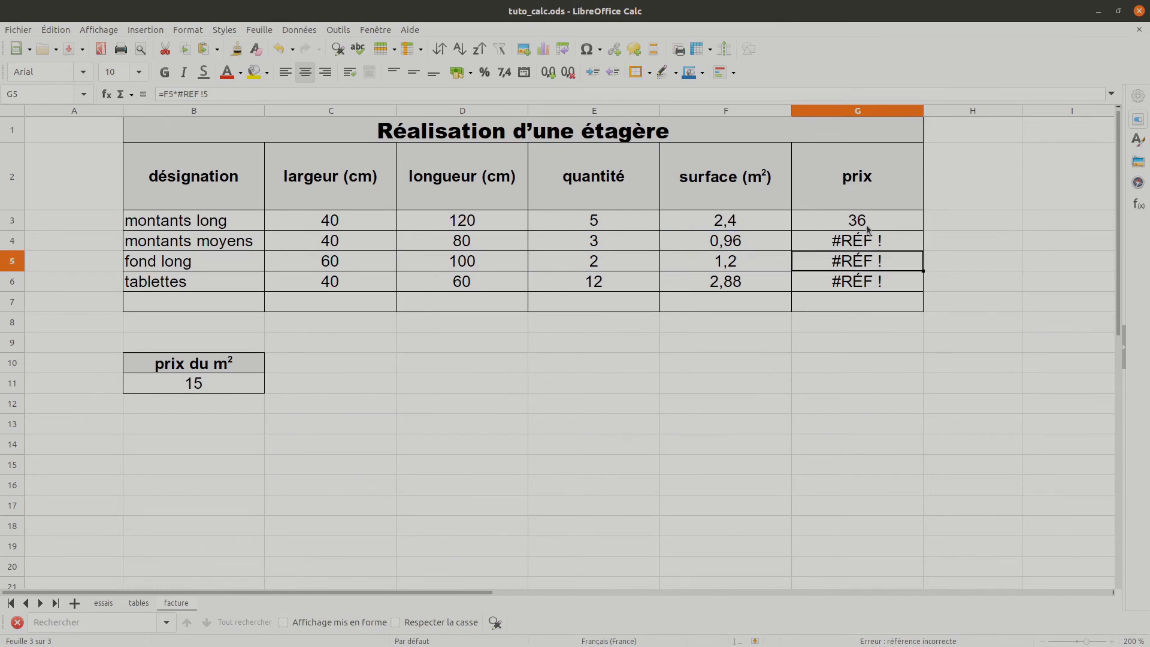
Try to fill the price formula with its relative B11 reference from G3 down to G6
click(866, 226)
drag(923, 230, 913, 301)
click(877, 404)
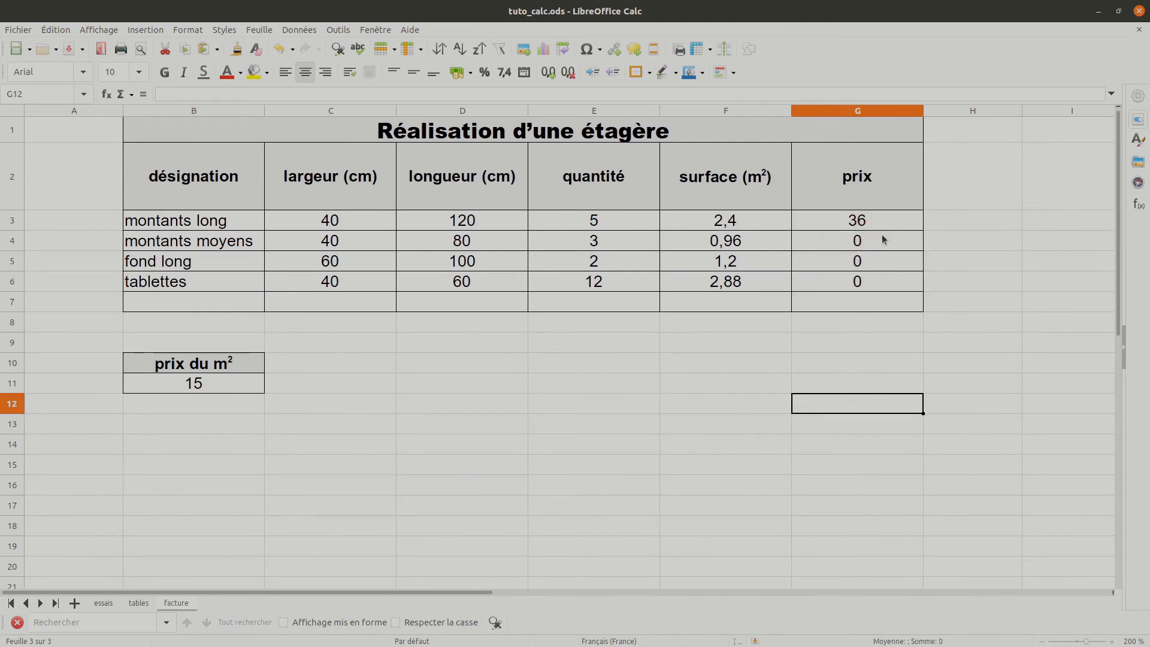
Compare the cell references of the price formulas in G3, G4 and G6 with the price per m² cell B11
double_click(866, 227)
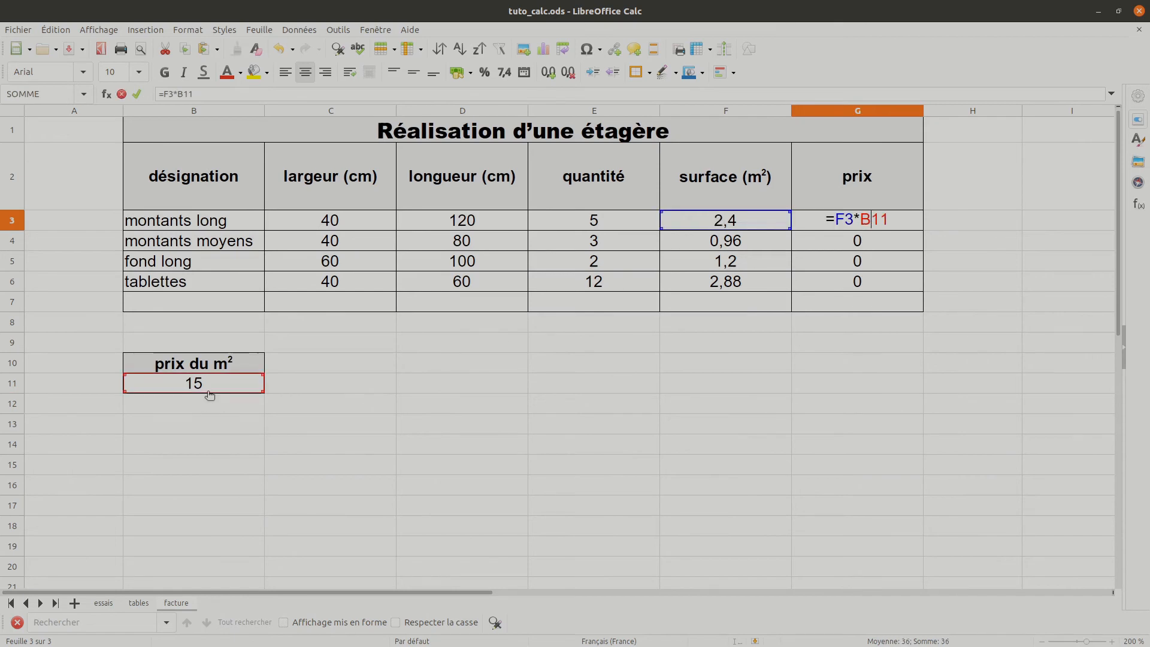
key(Return)
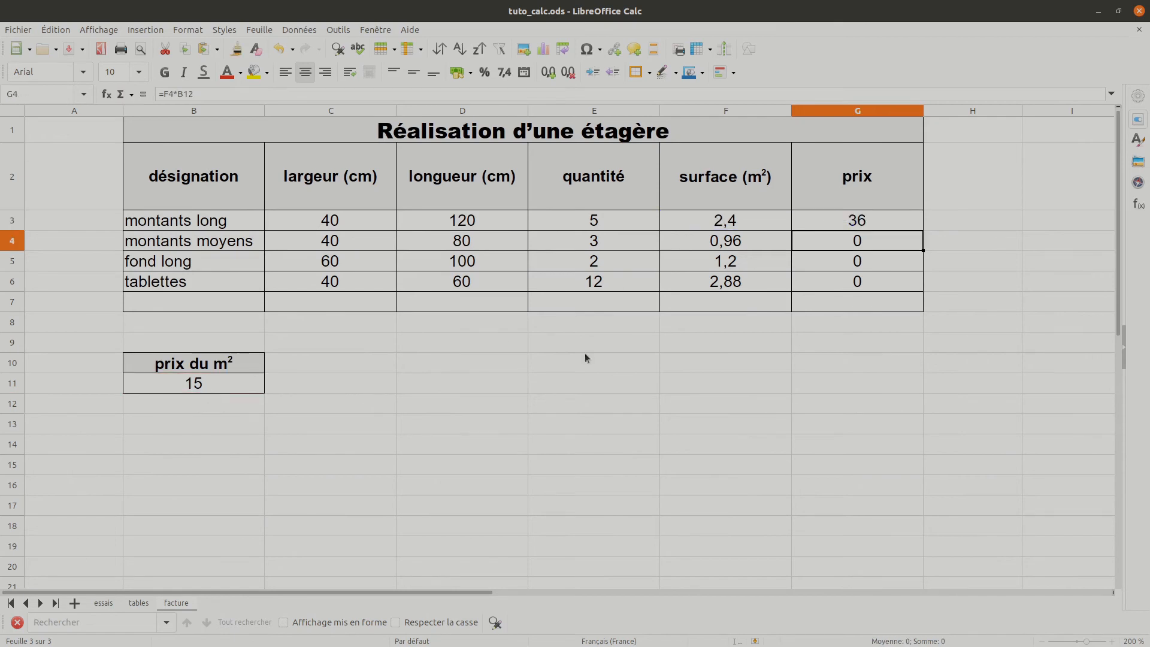
double_click(864, 242)
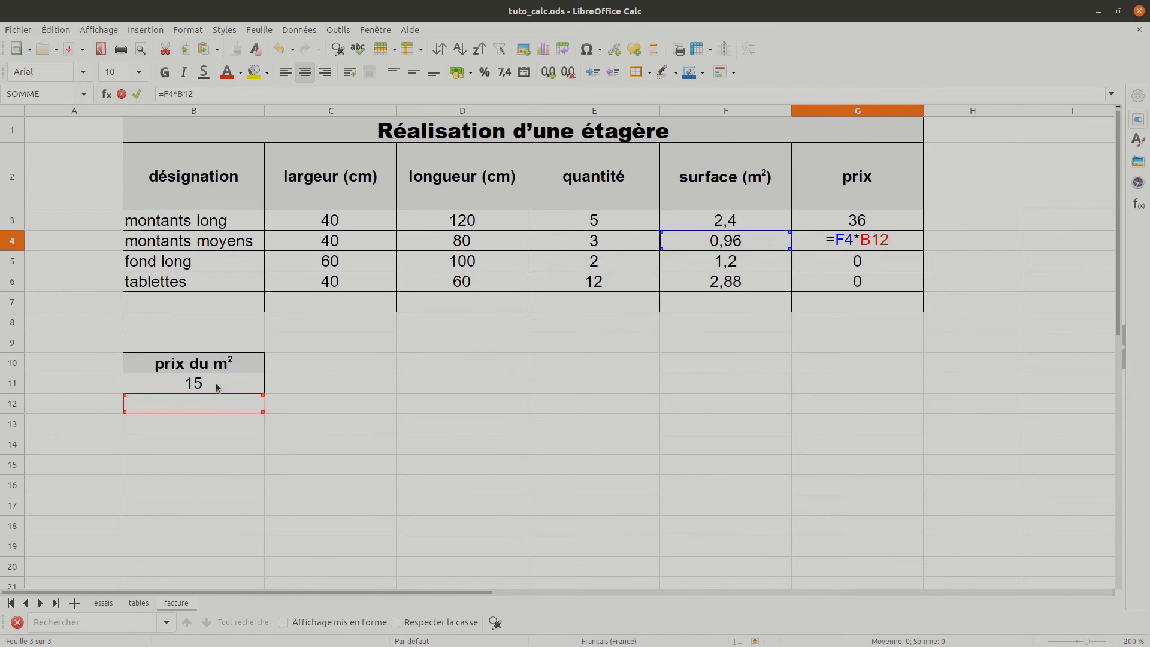
key(Return)
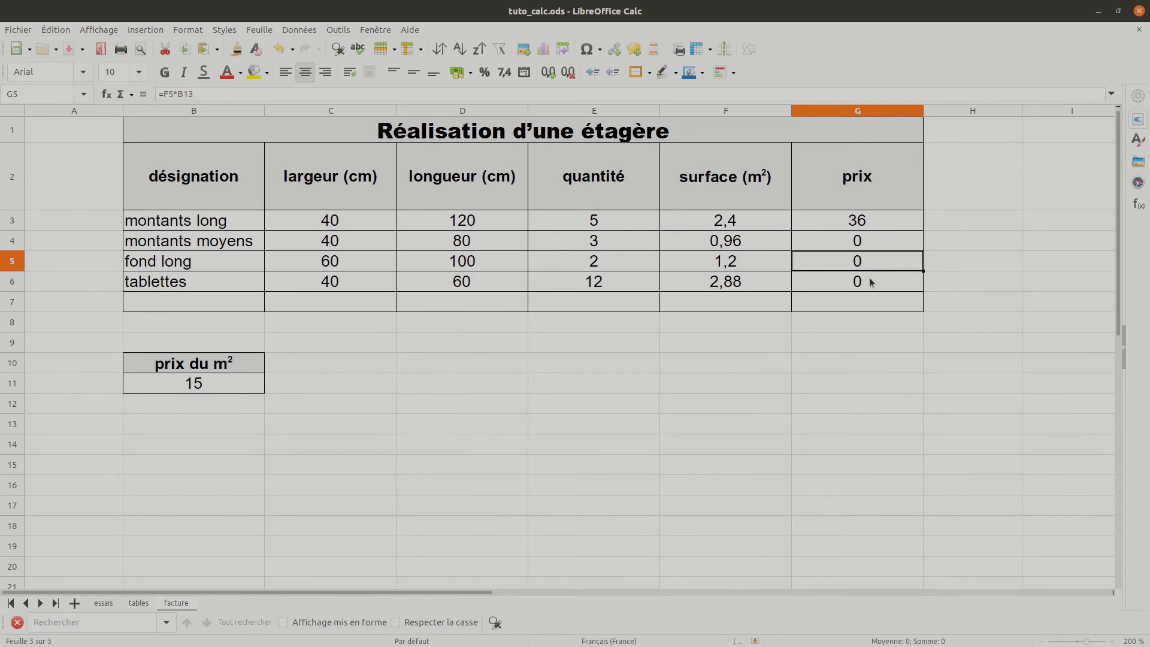
double_click(872, 281)
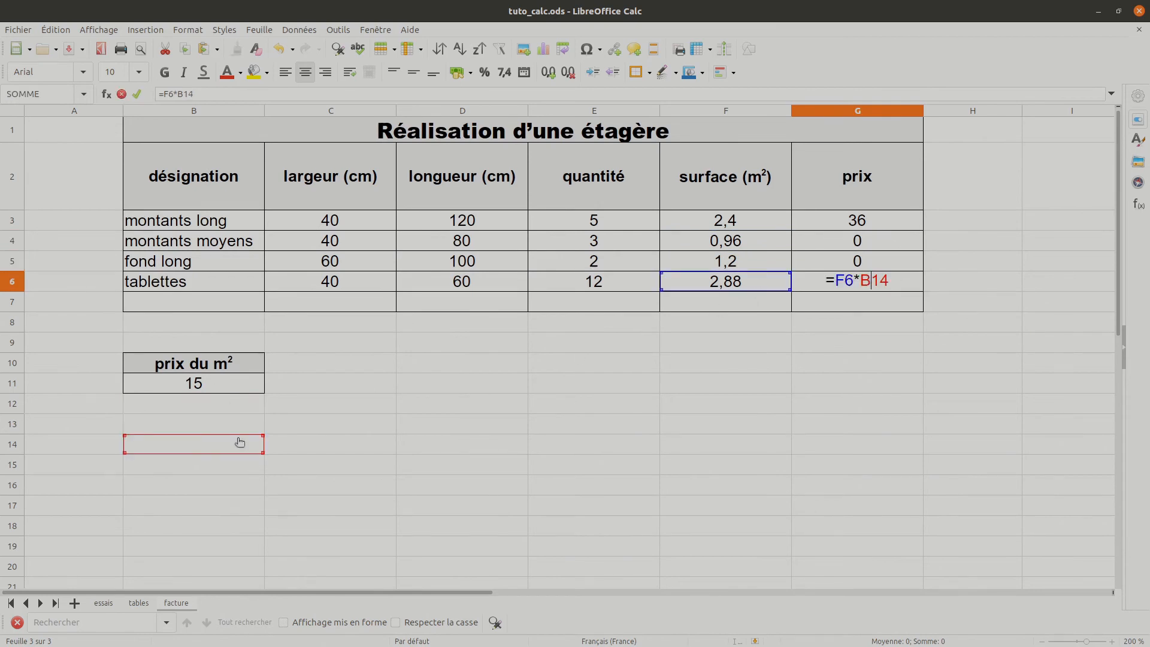
key(Return)
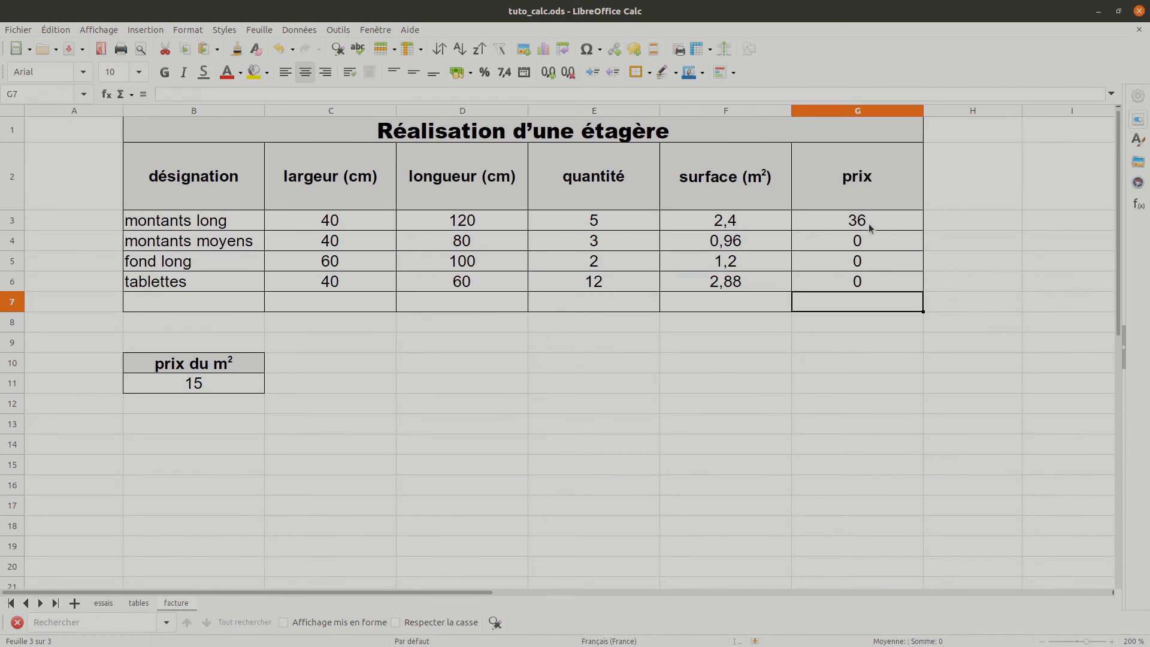
click(216, 386)
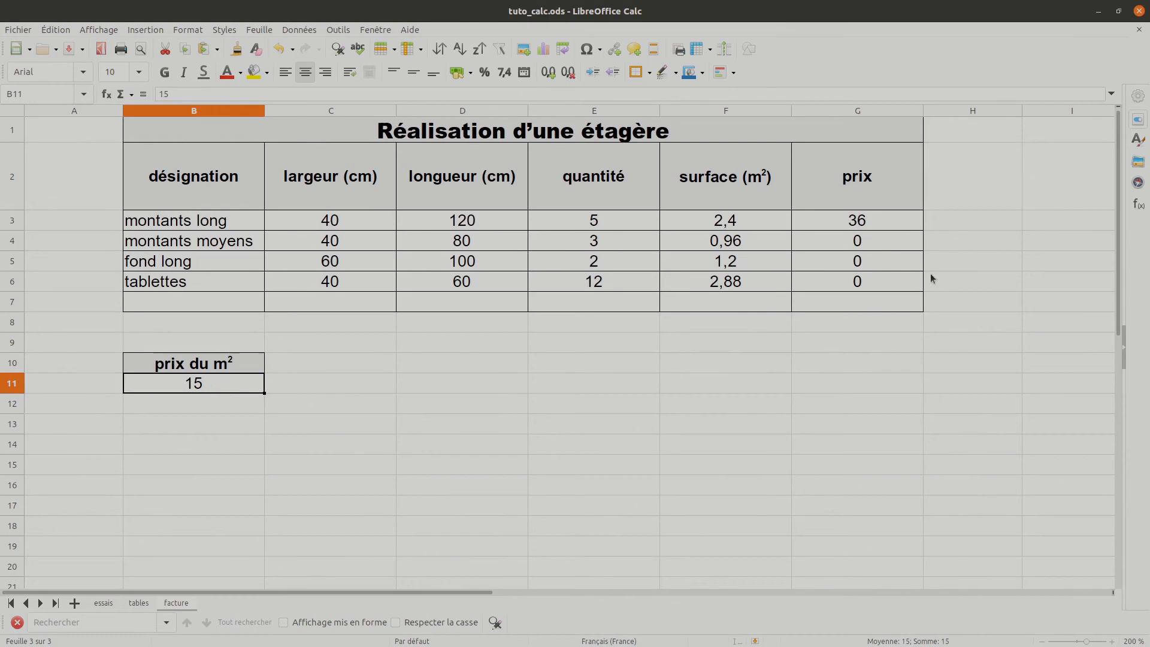
click(865, 225)
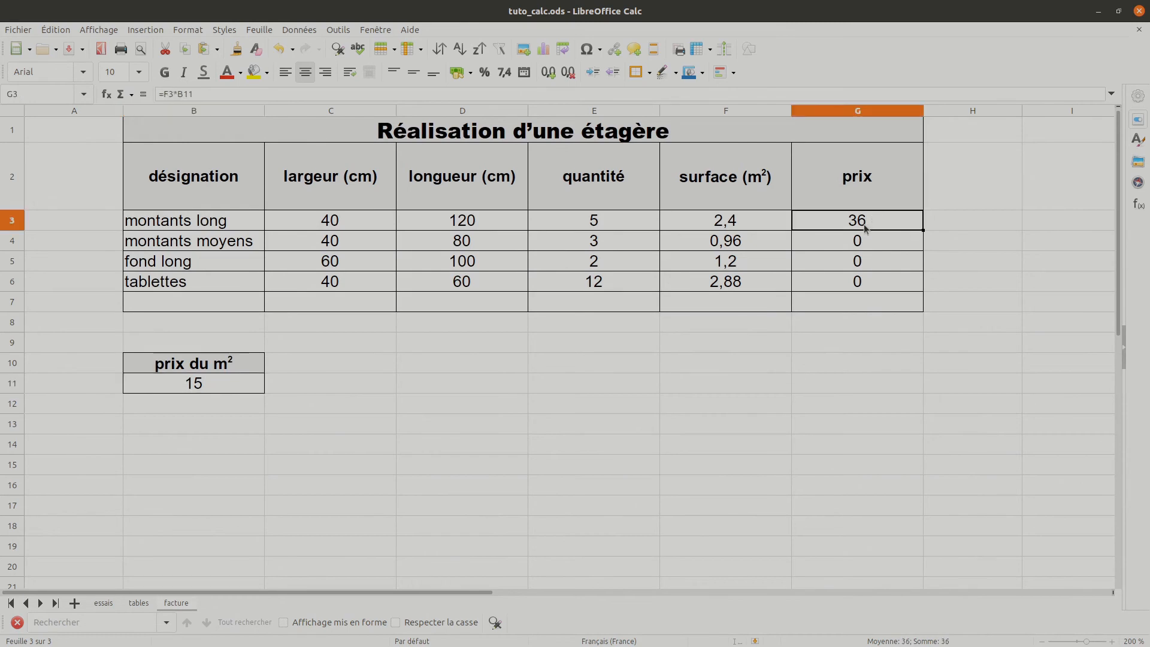
Make the B11 reference absolute in the montants long price formula in G3, so it reads =F3*$B$11
double_click(864, 227)
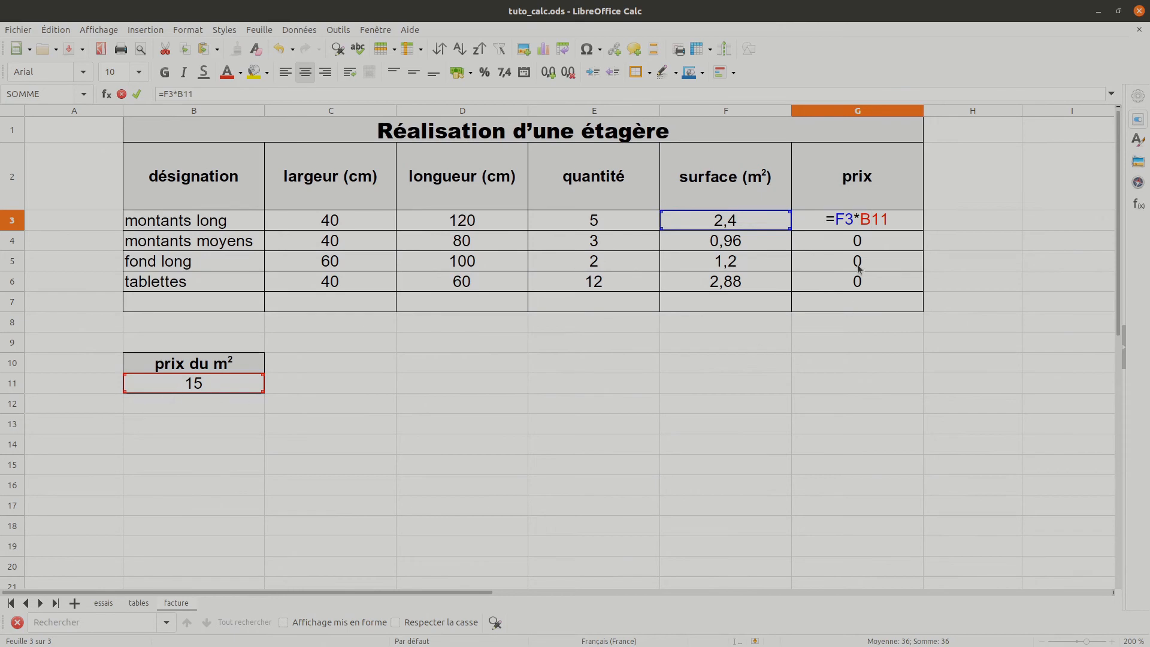
click(875, 219)
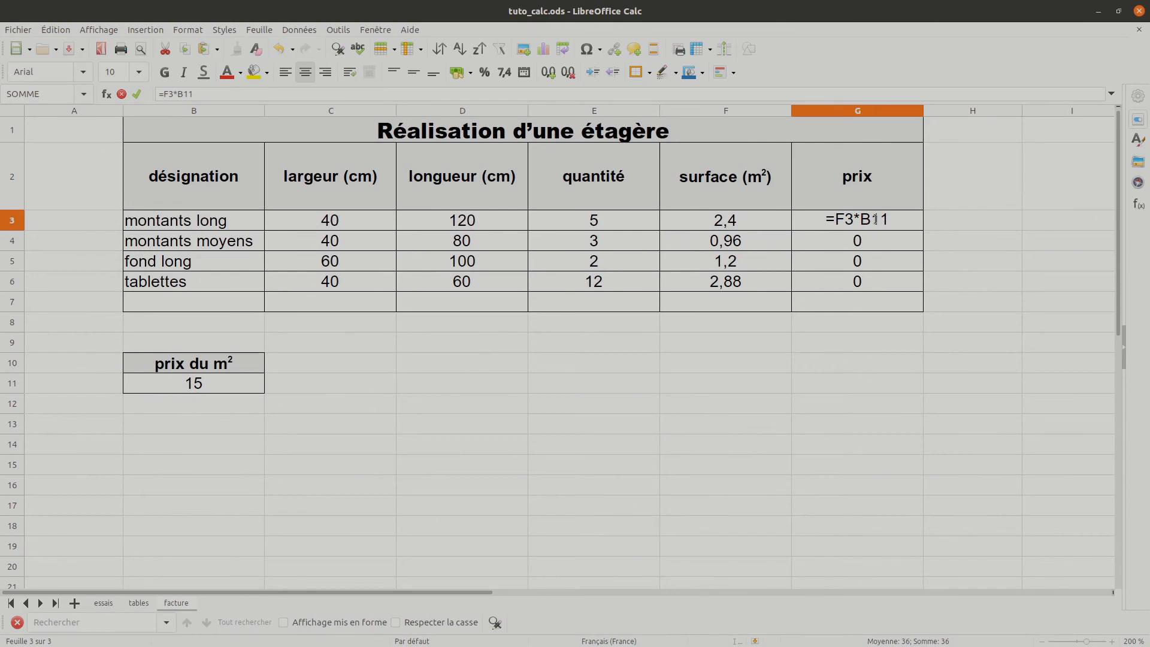
text($)
click(876, 220)
text($)
key(Return)
Fill the price formula with the absolute $B$11 reference from G3 down to G6
click(885, 227)
drag(925, 230, 925, 288)
click(890, 243)
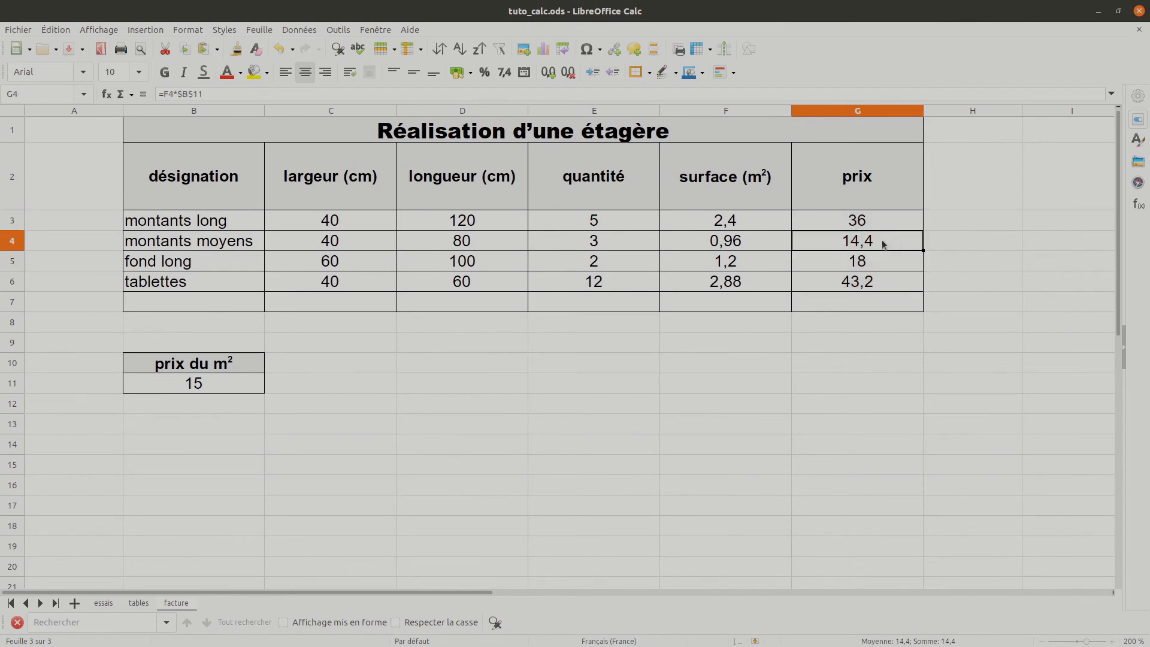
Check the cell references of the montants long and montants moyens price formulas in G3 and G4
double_click(880, 225)
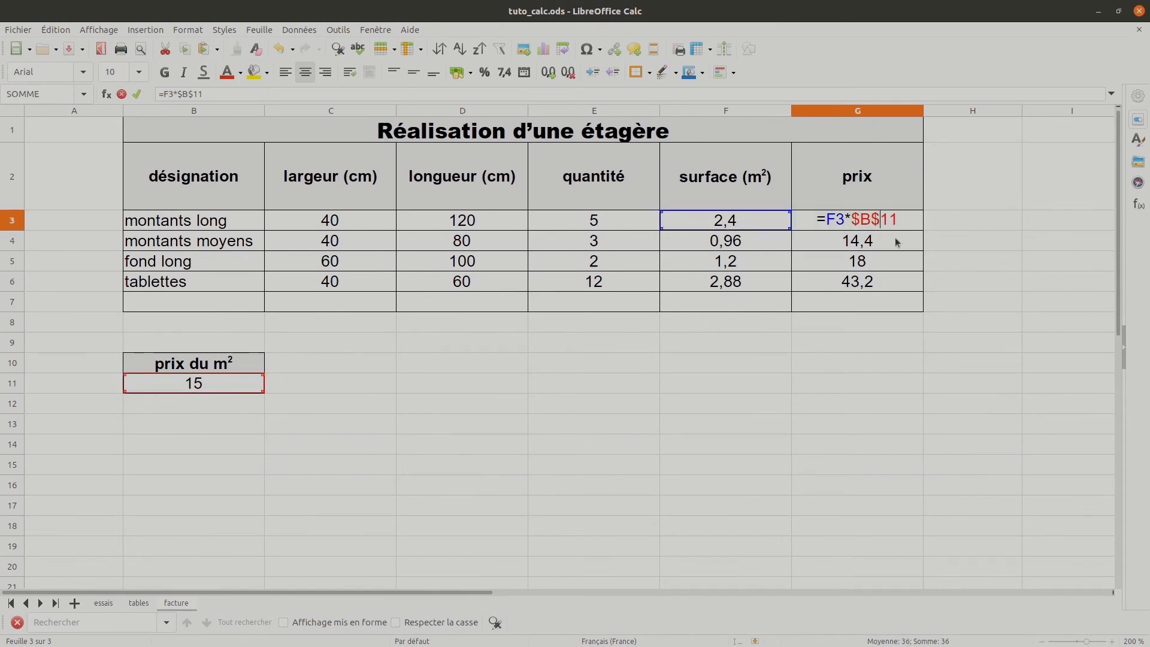
click(866, 247)
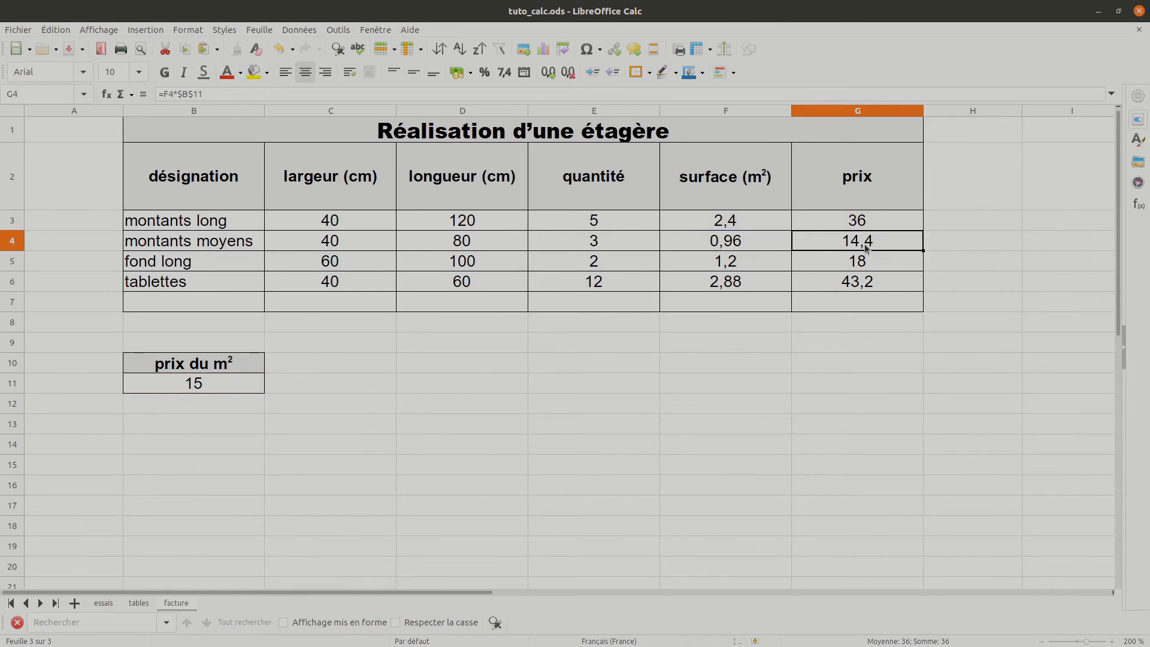
double_click(868, 244)
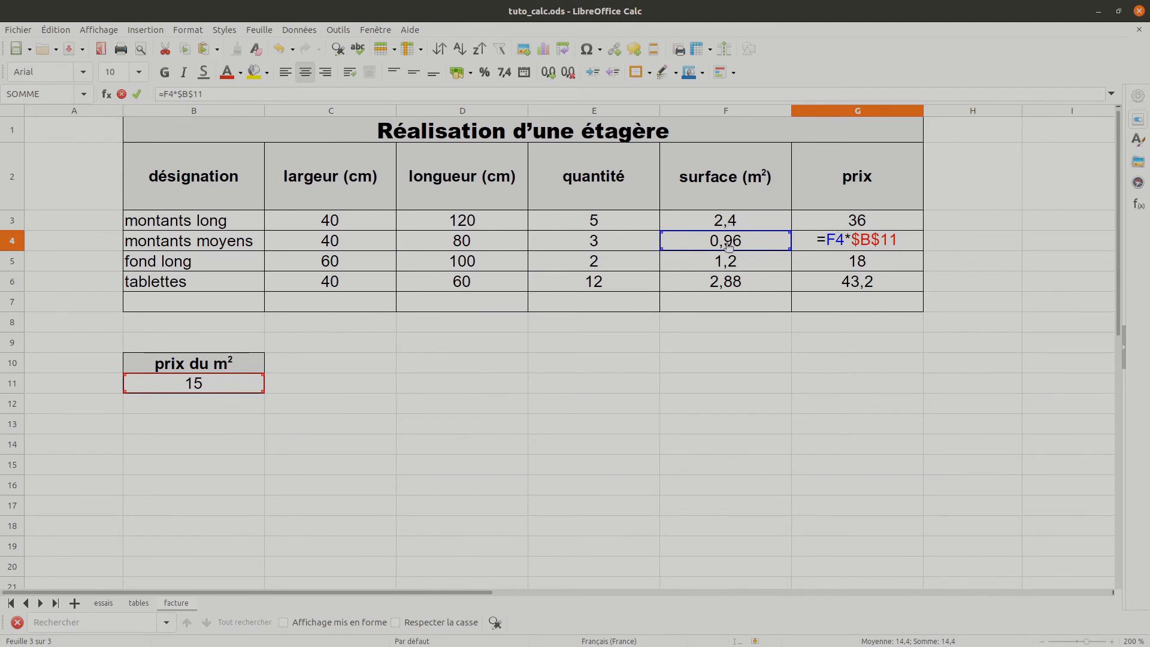
click(863, 286)
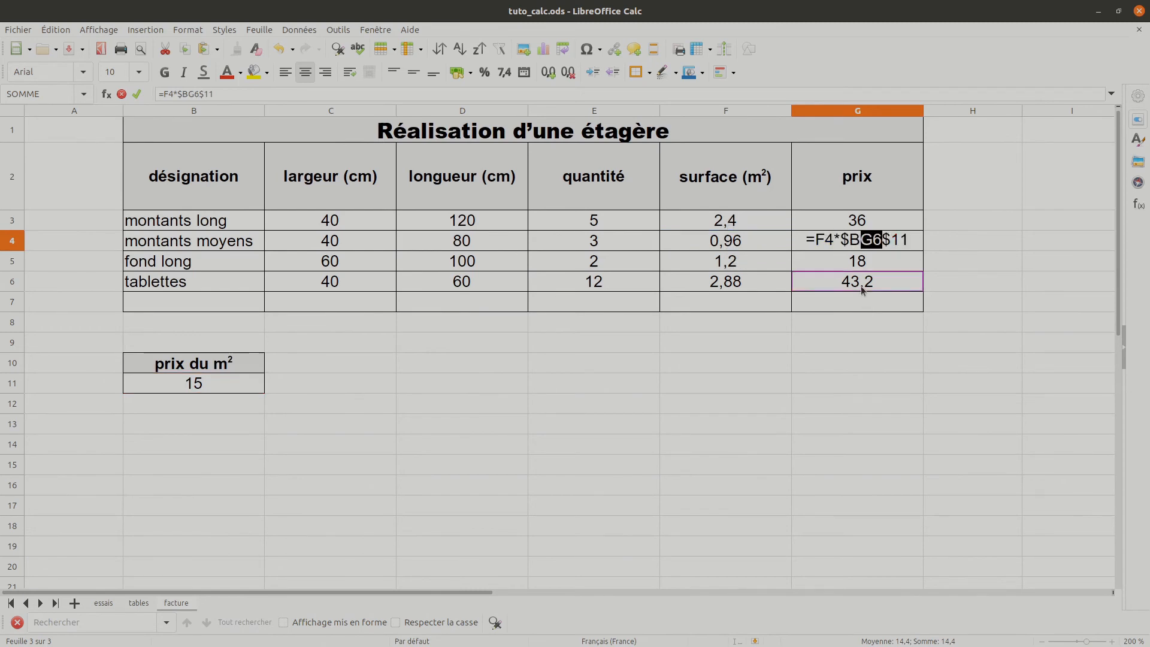
text(G)
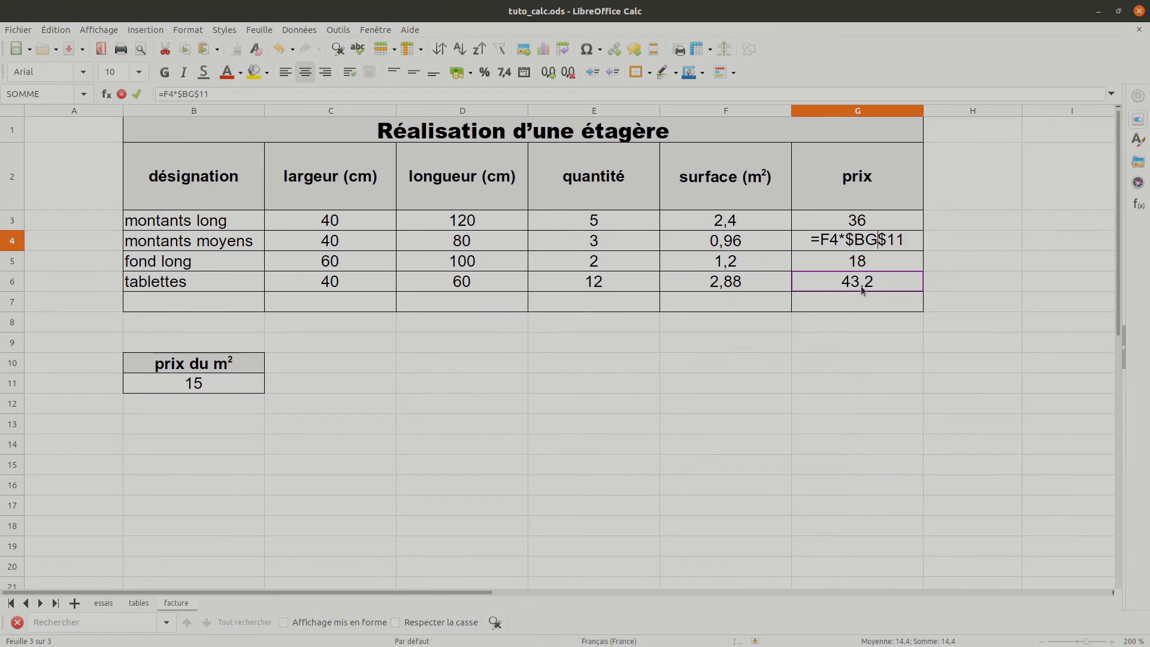
key(Return)
key(ctrl+z)
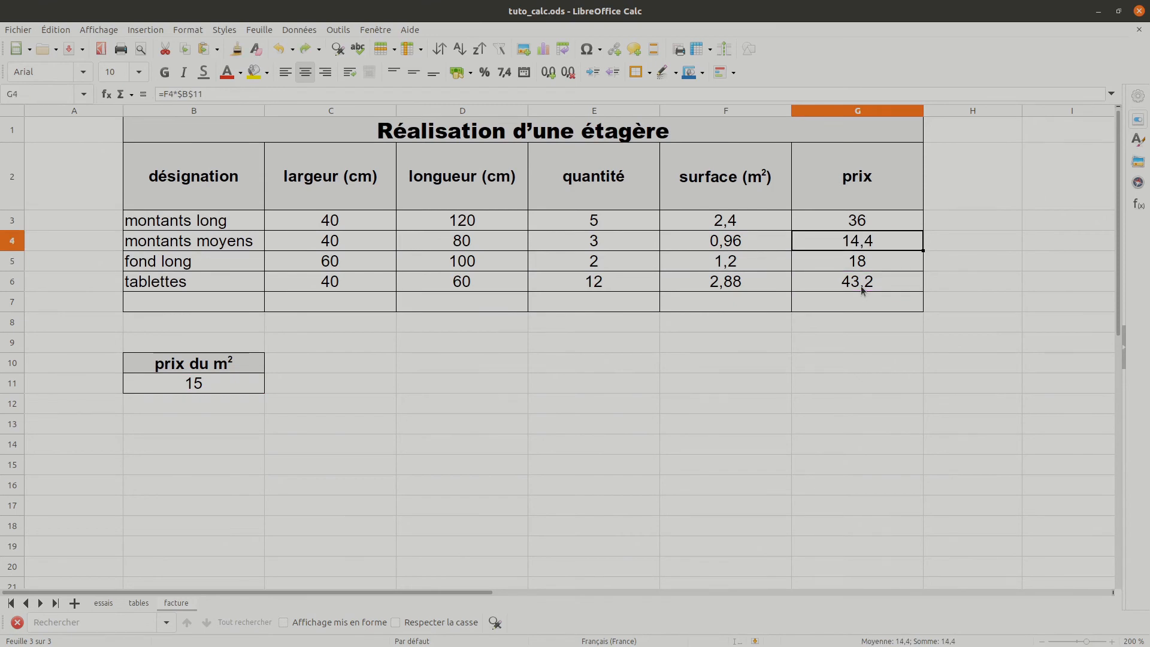
Check the cell references of the tablettes price formula in G6
click(862, 288)
double_click(876, 290)
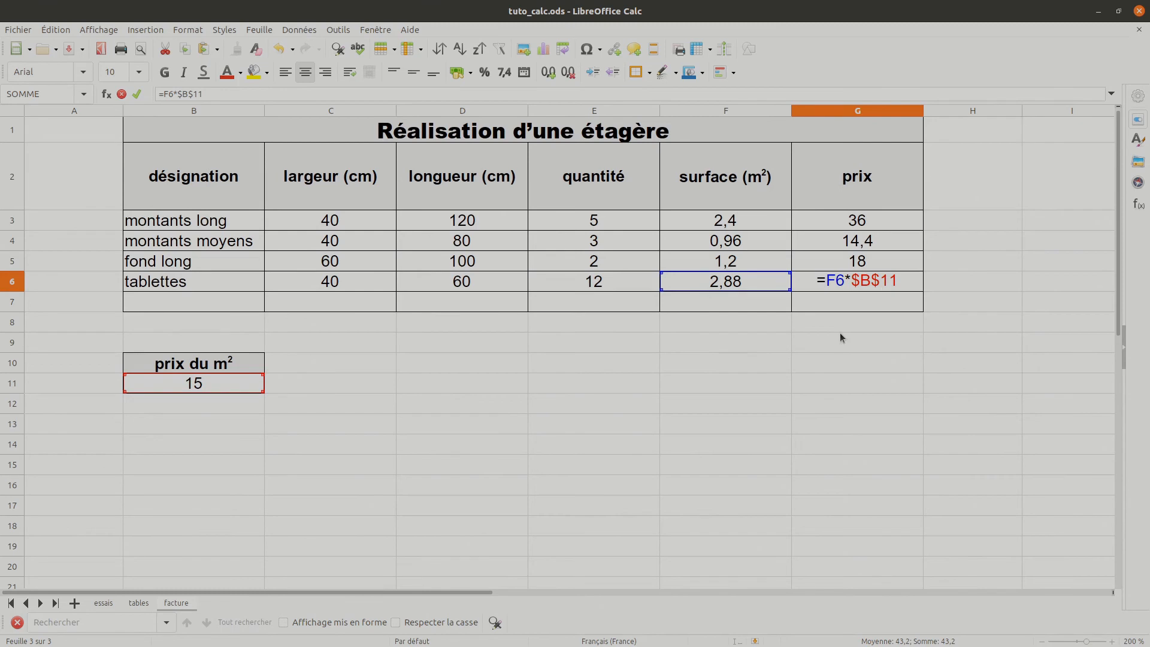
key(Return)
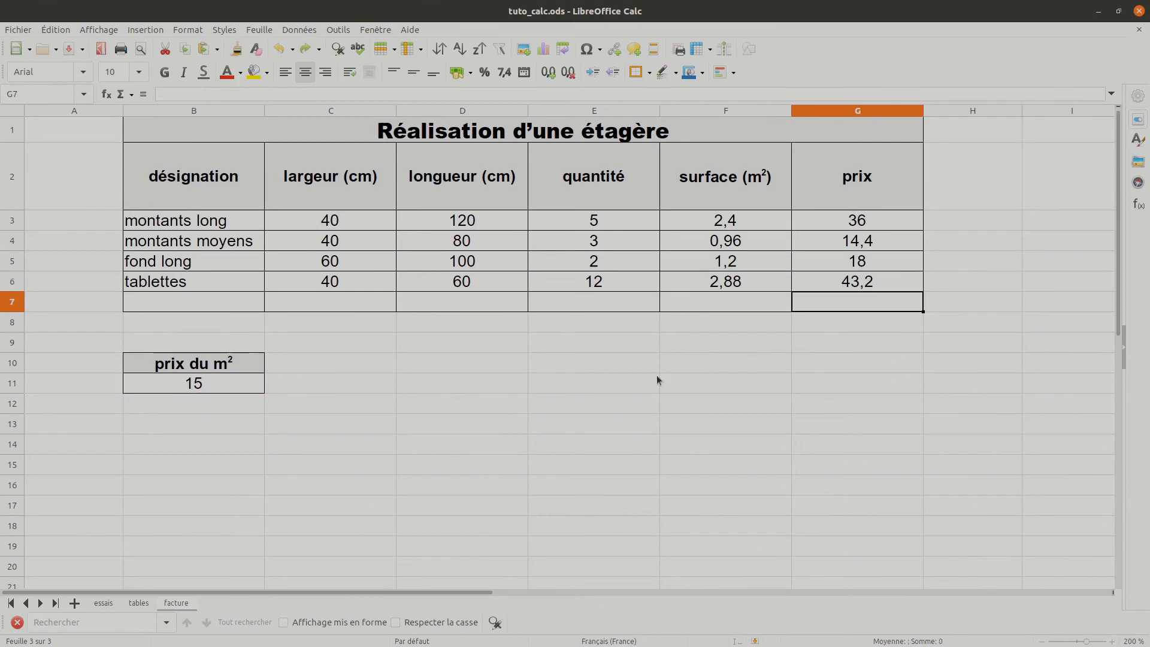
Define the name prix for the price per m² cell B11, with the whole document as its scope
click(182, 391)
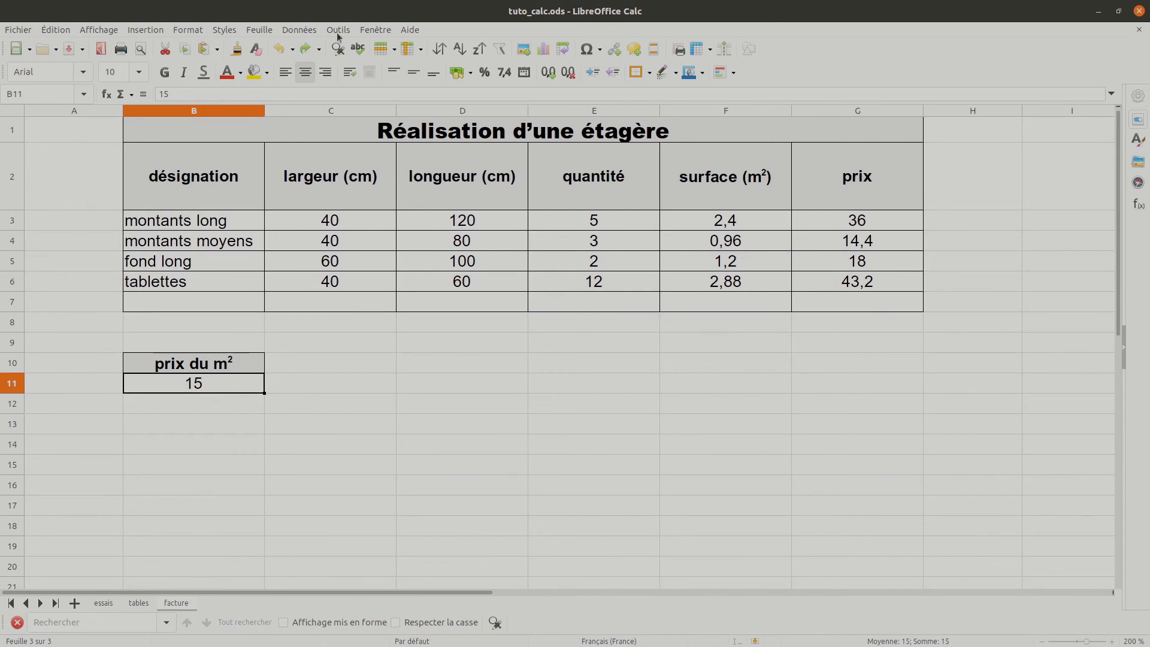
click(307, 31)
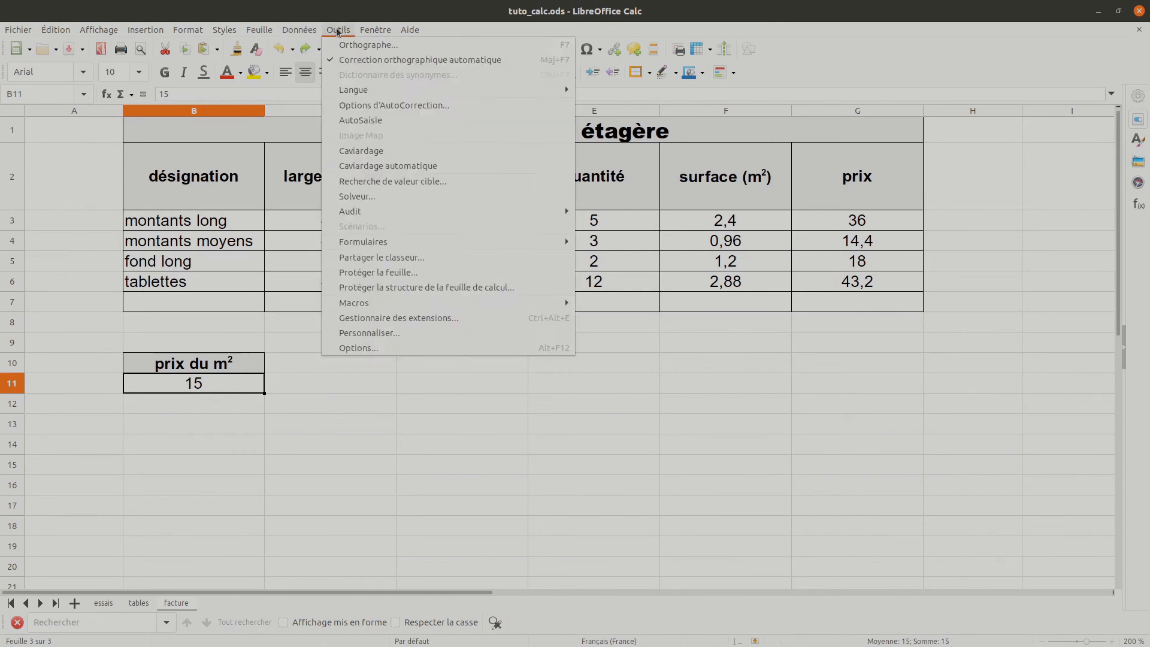
mouse_move(259, 30)
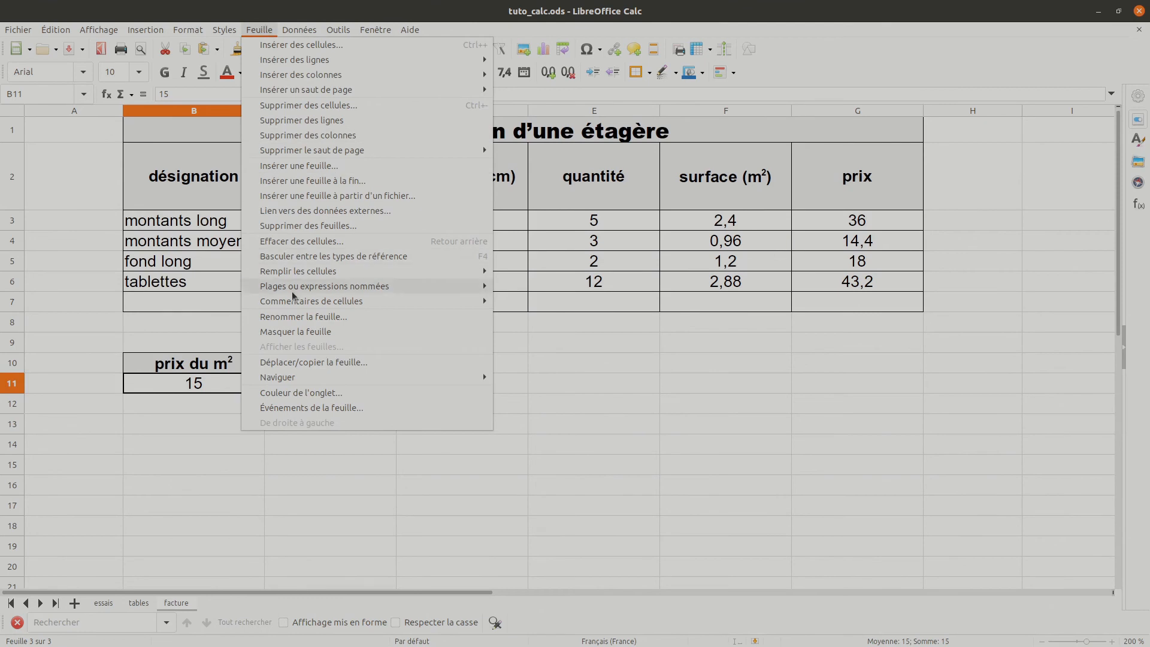
mouse_move(307, 286)
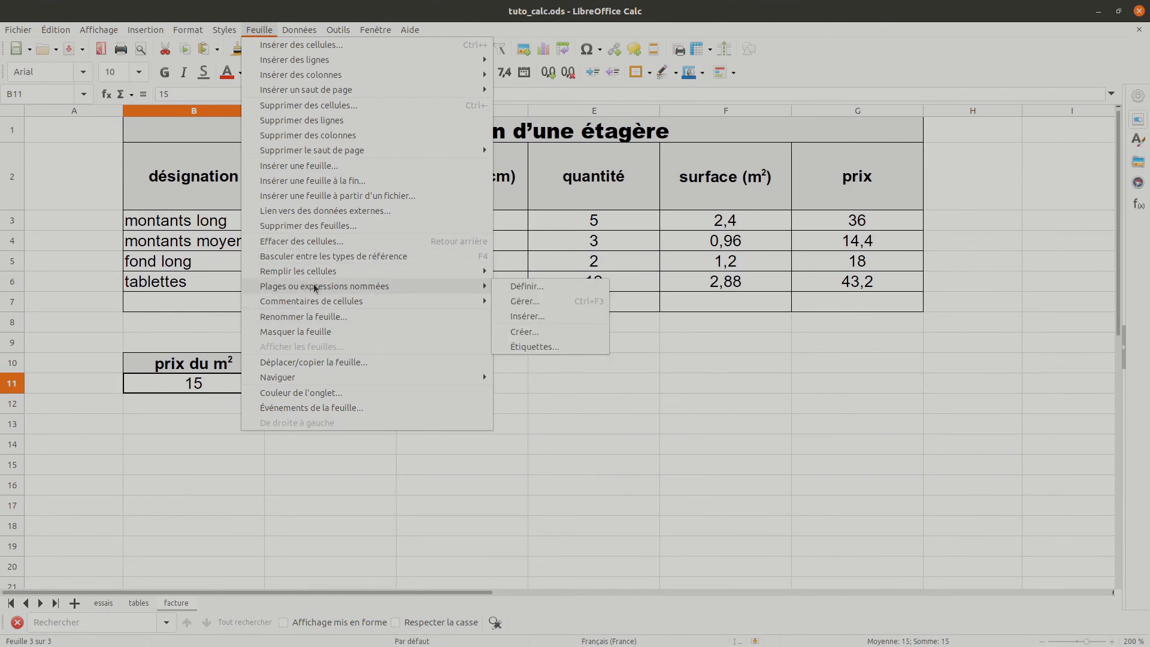
click(563, 288)
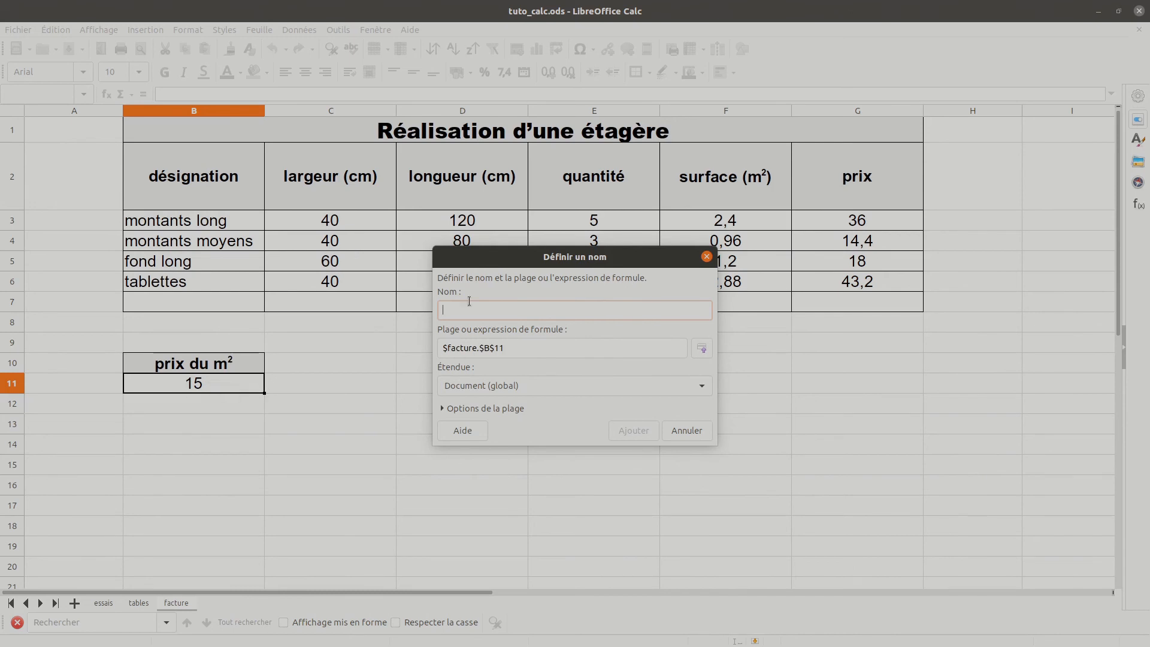
text(prix)
click(634, 431)
click(210, 367)
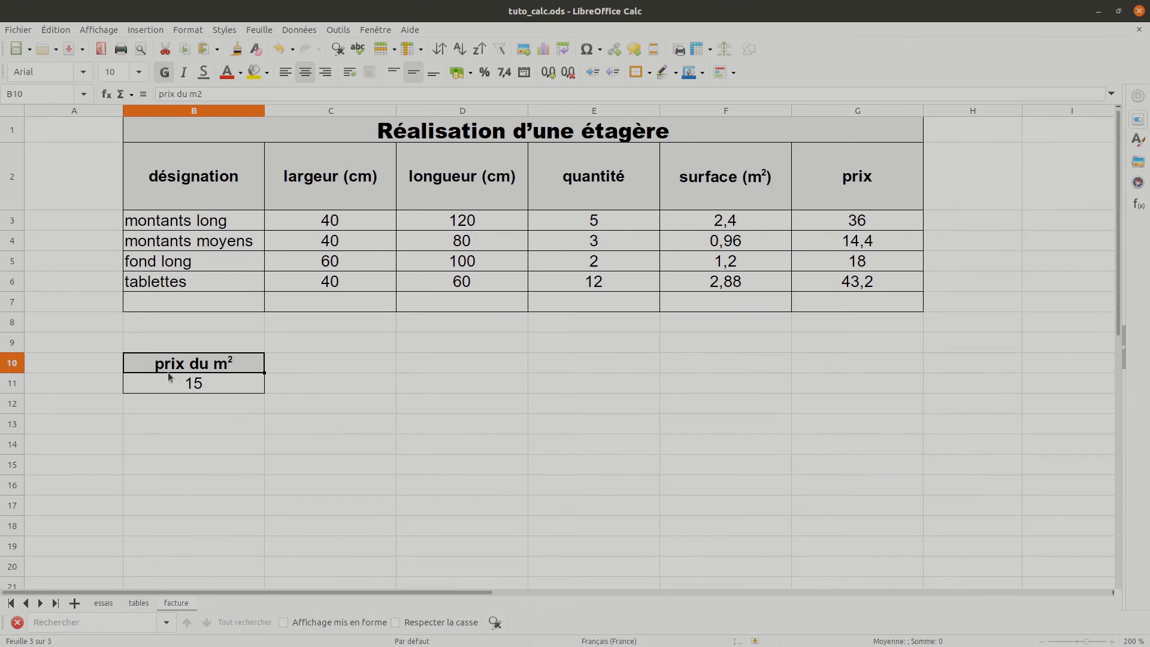
Replace the absolute reference in the montants long price formula in G3 with the name prix, giving =F3*prix
click(198, 387)
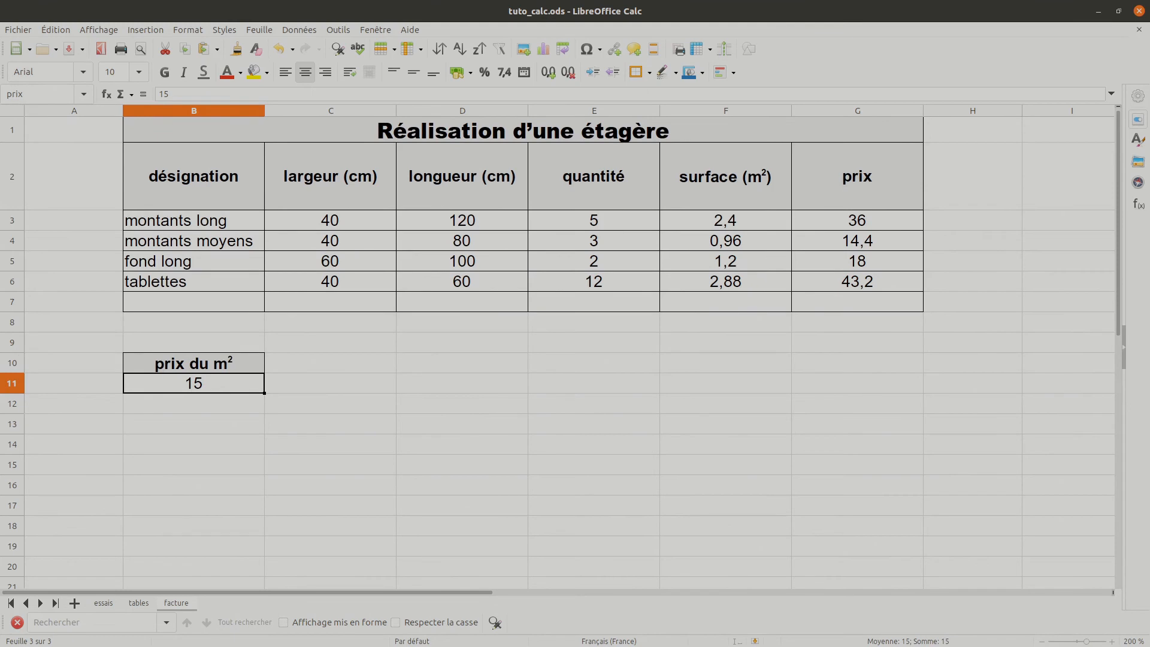
click(860, 224)
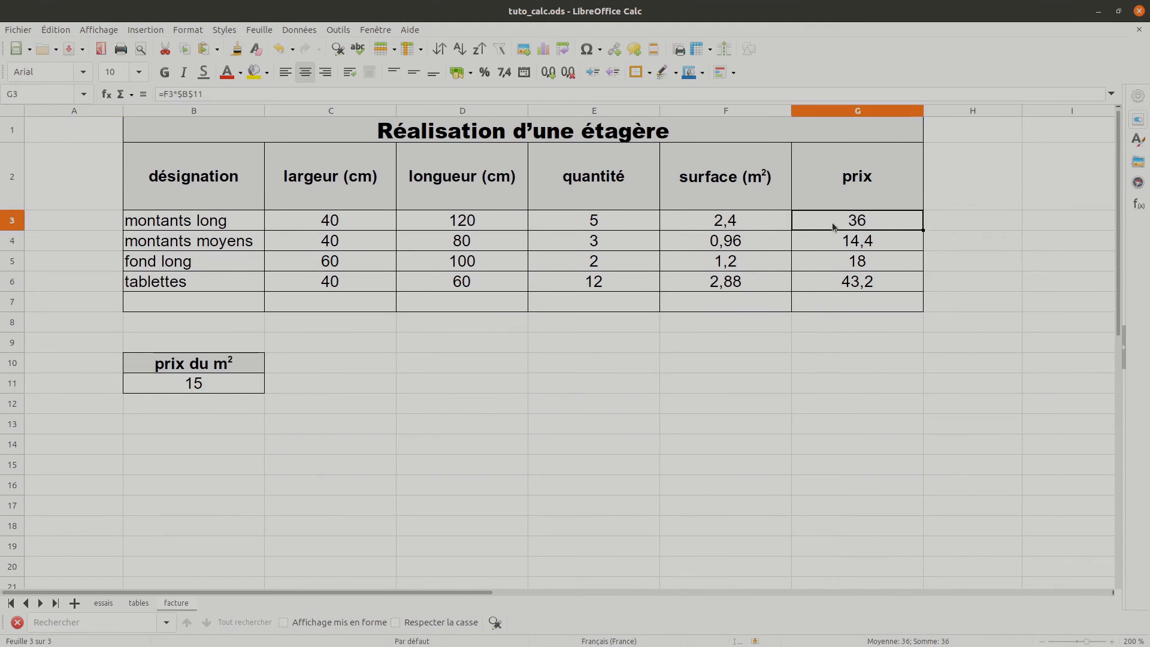
double_click(836, 227)
drag(858, 219, 907, 220)
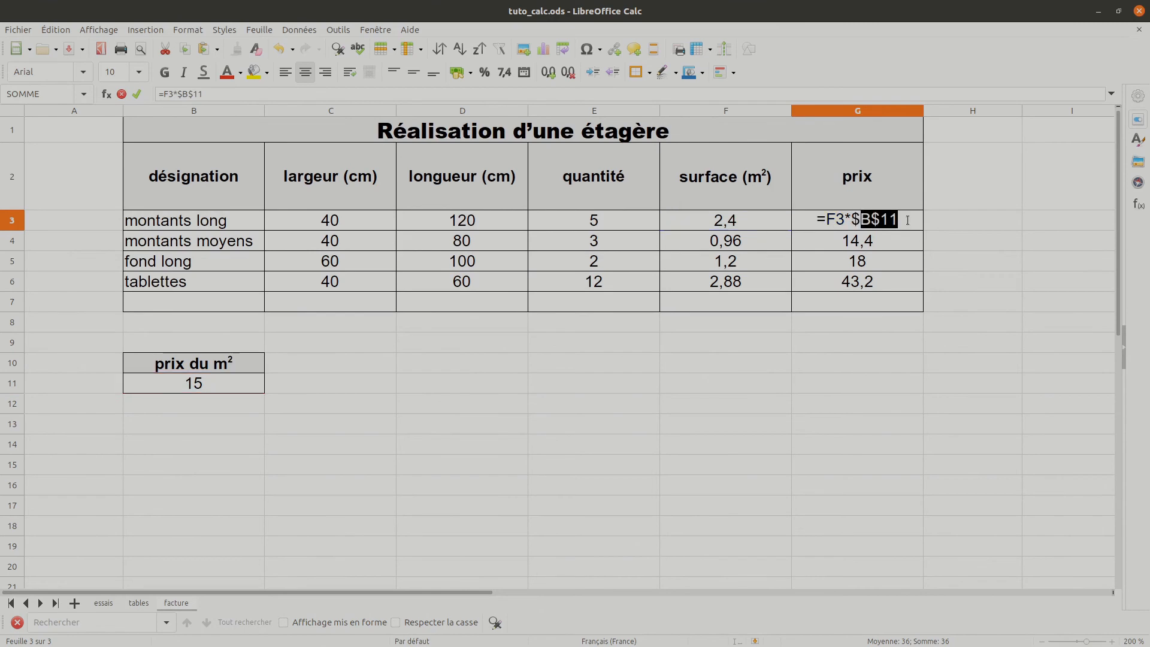
key(BackSpace)
key(BackSpace)
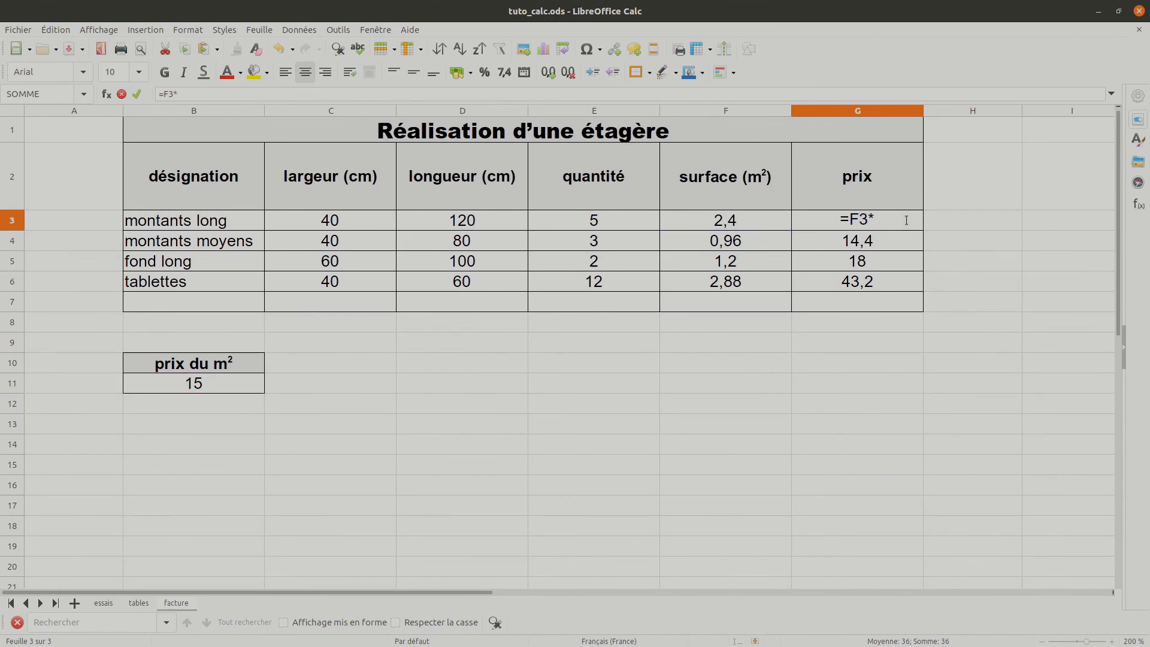
text(prix)
key(Return)
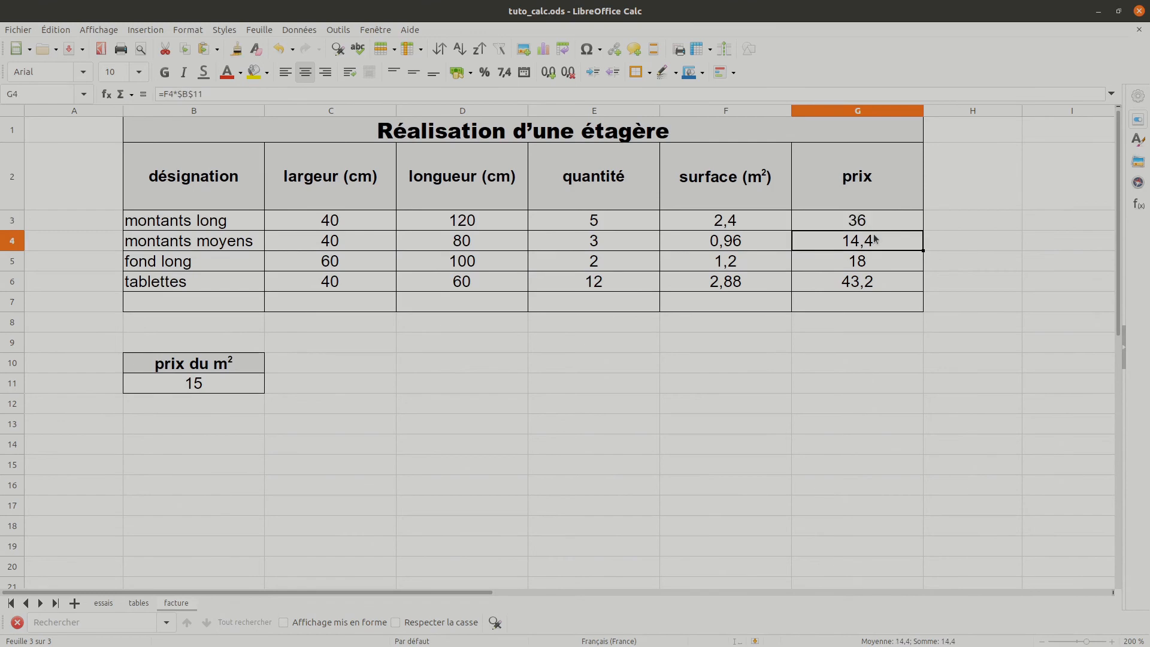
Rewrite the montants moyens price formula in G4 as =F4*prix, correcting the misspelled name
double_click(867, 242)
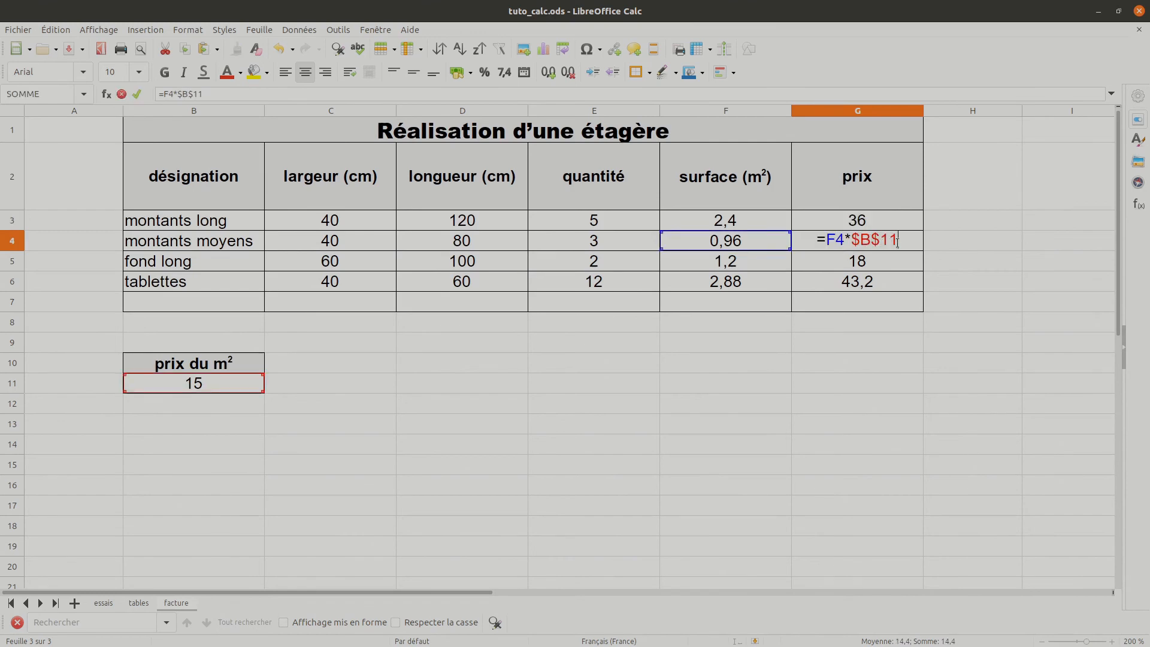
key(BackSpace)
key(BackSpace)
key(BackSpace)
key(BackSpace)
key(BackSpace)
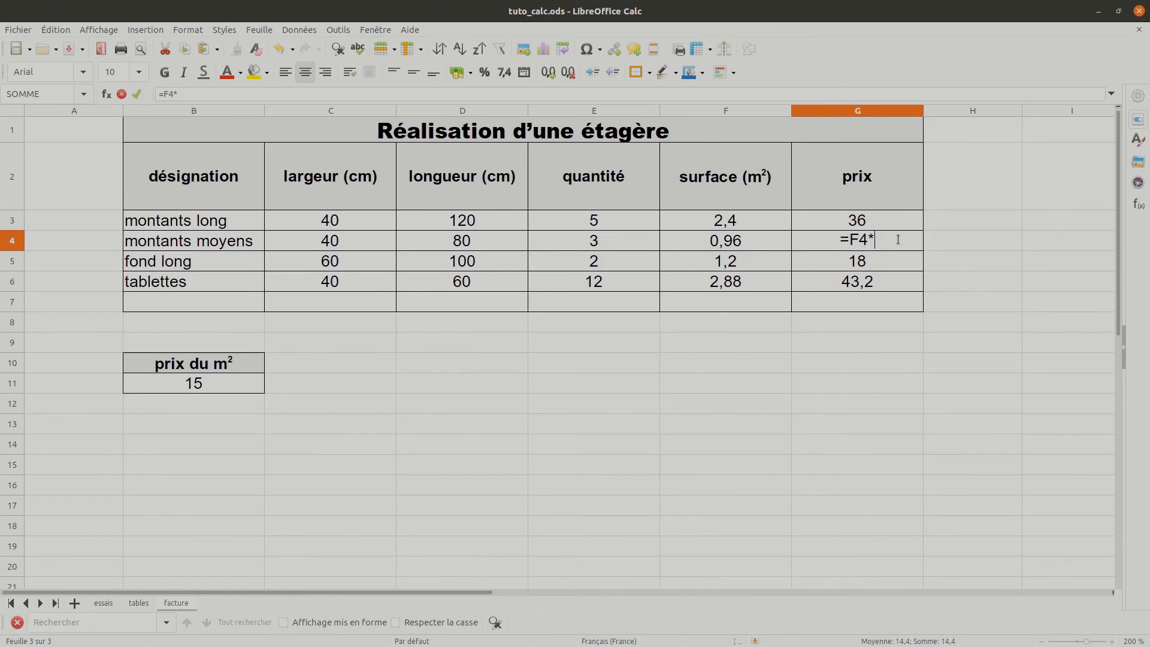
text(pri)
key(Return)
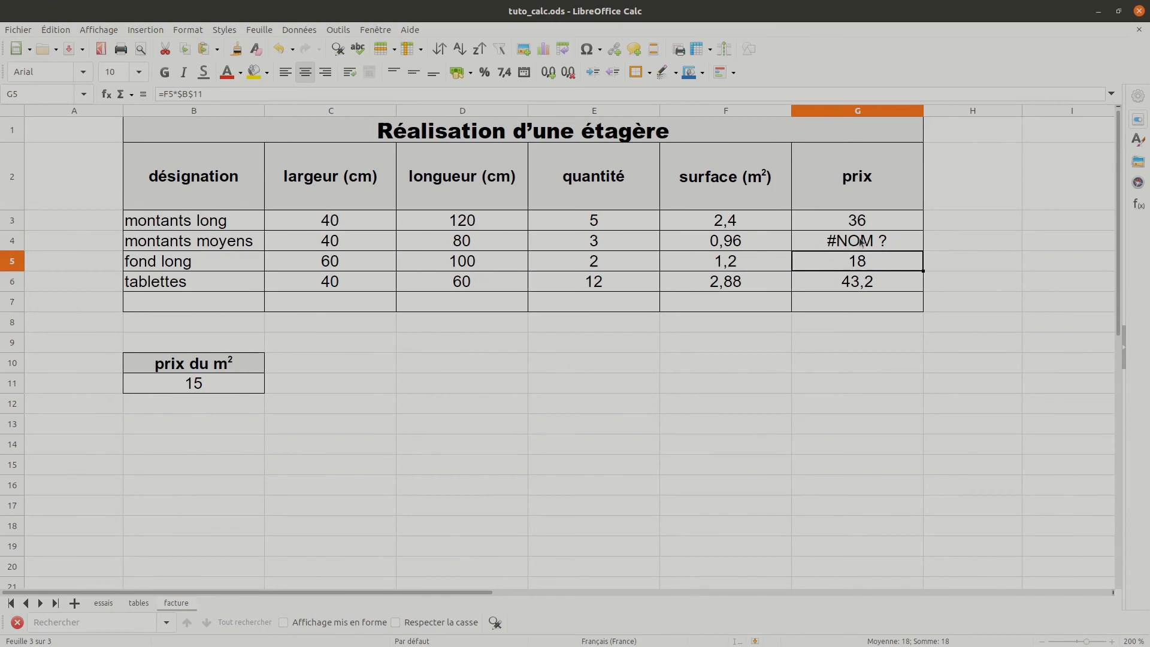
double_click(838, 244)
click(892, 244)
text(x)
key(Return)
Fill the =F3*prix formula from G3 down to G6 and check the copied formulas in G5 and G6
click(882, 226)
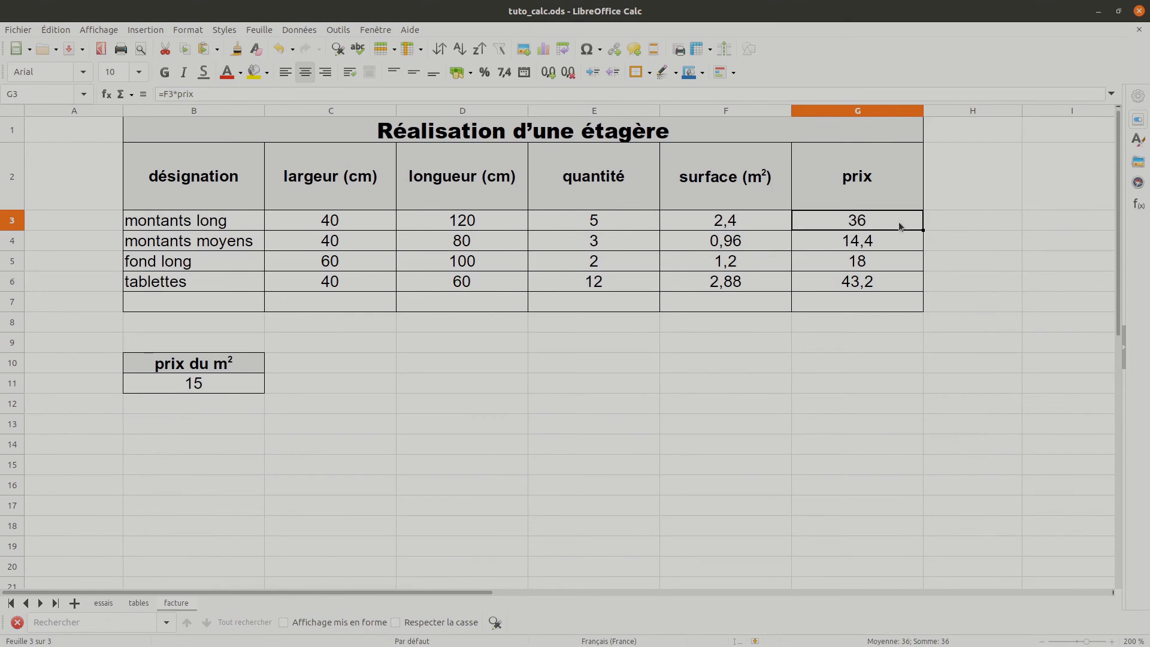
drag(922, 231, 922, 283)
click(893, 259)
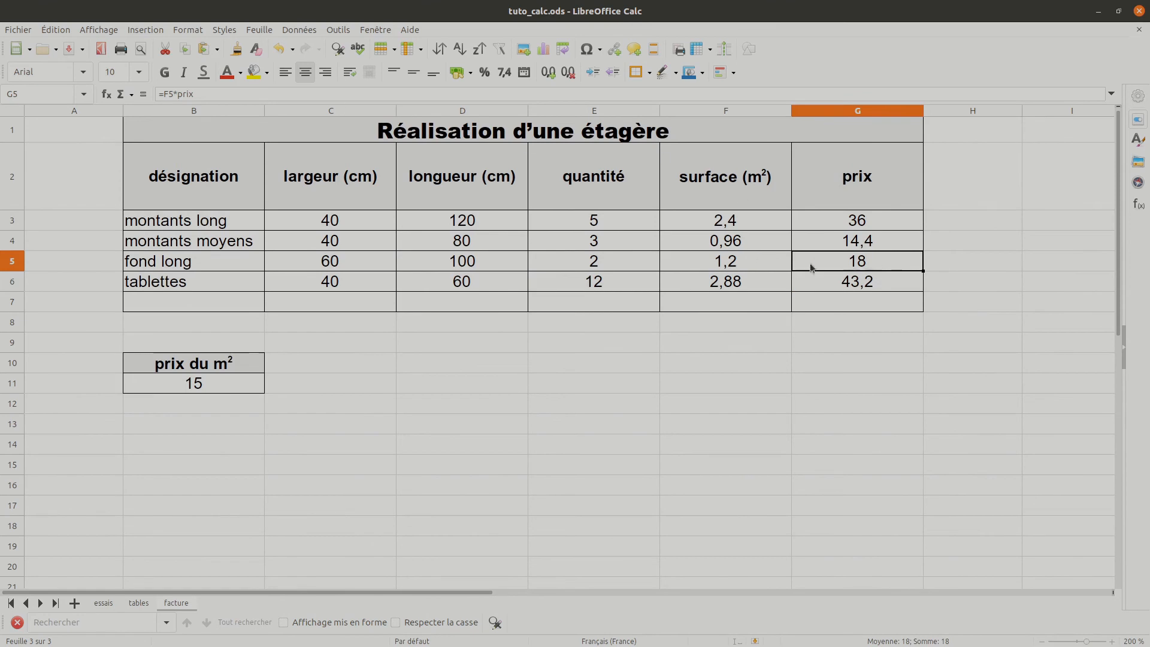
double_click(857, 283)
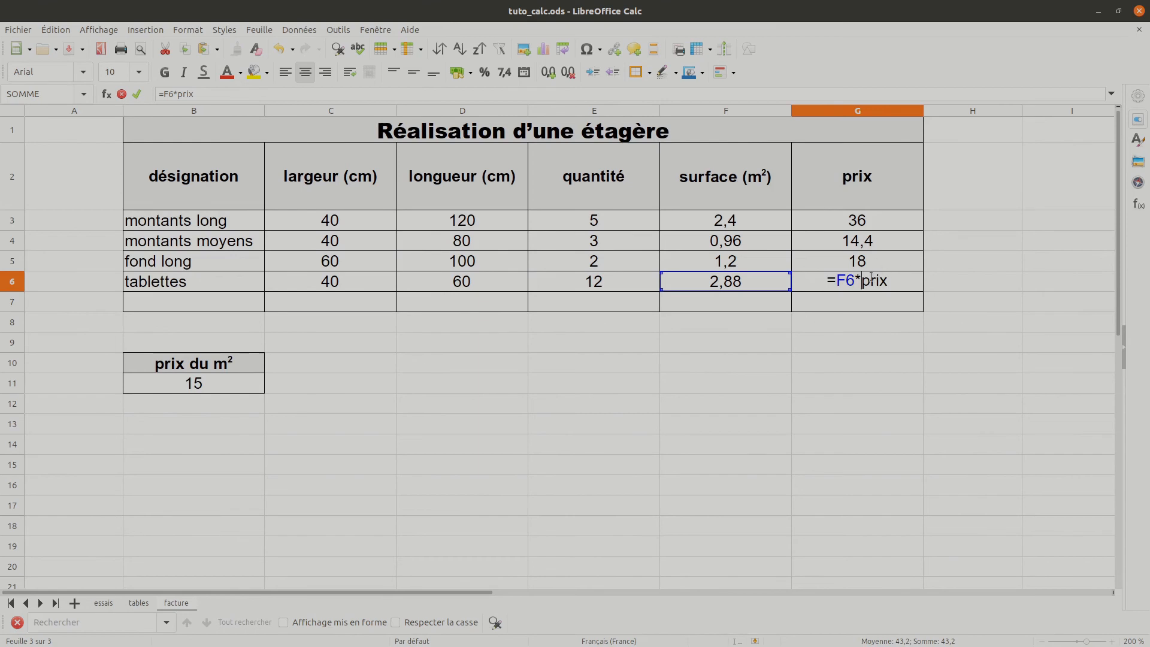
key(Return)
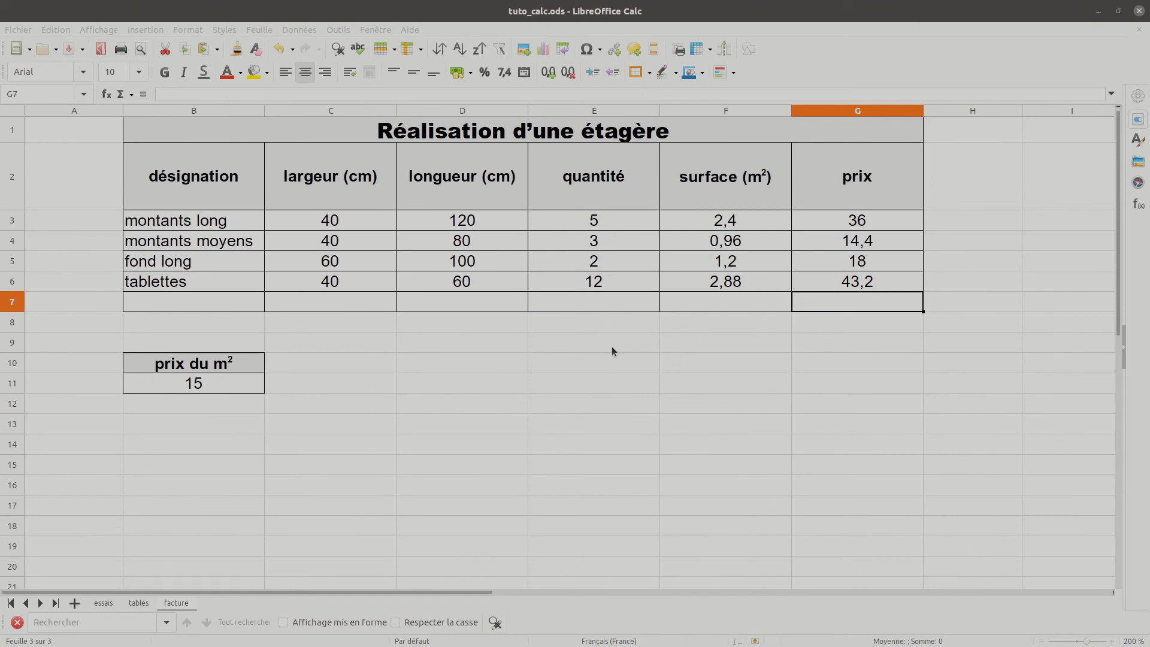
Enter the label total in D9, below the table's longueur column
click(485, 348)
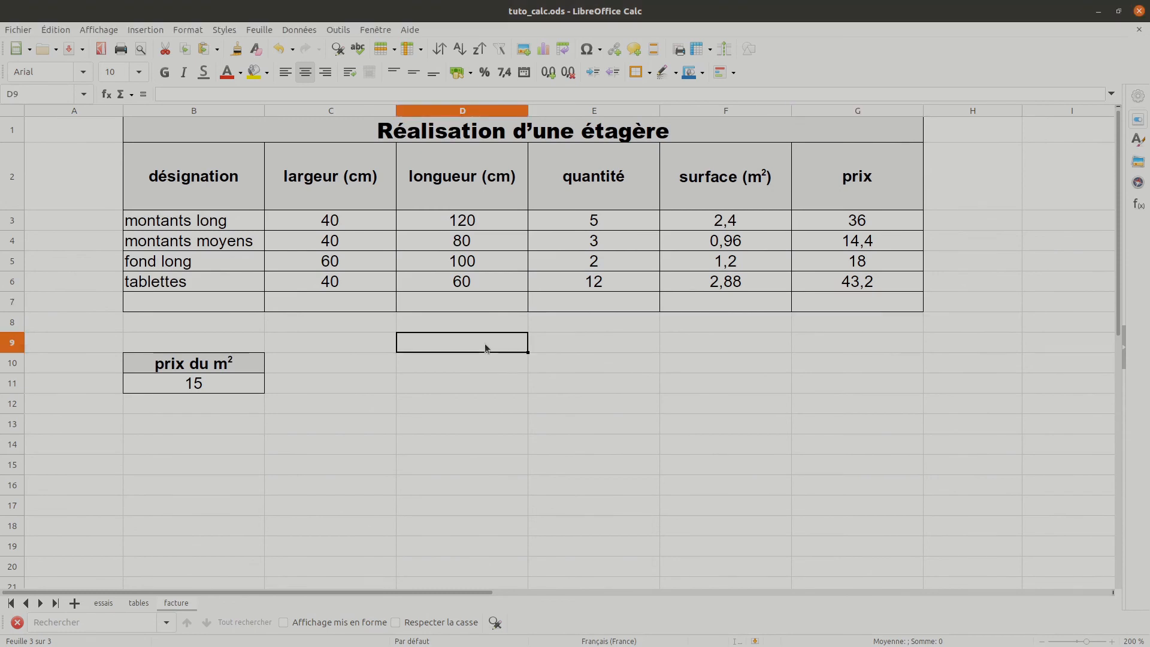
text(total)
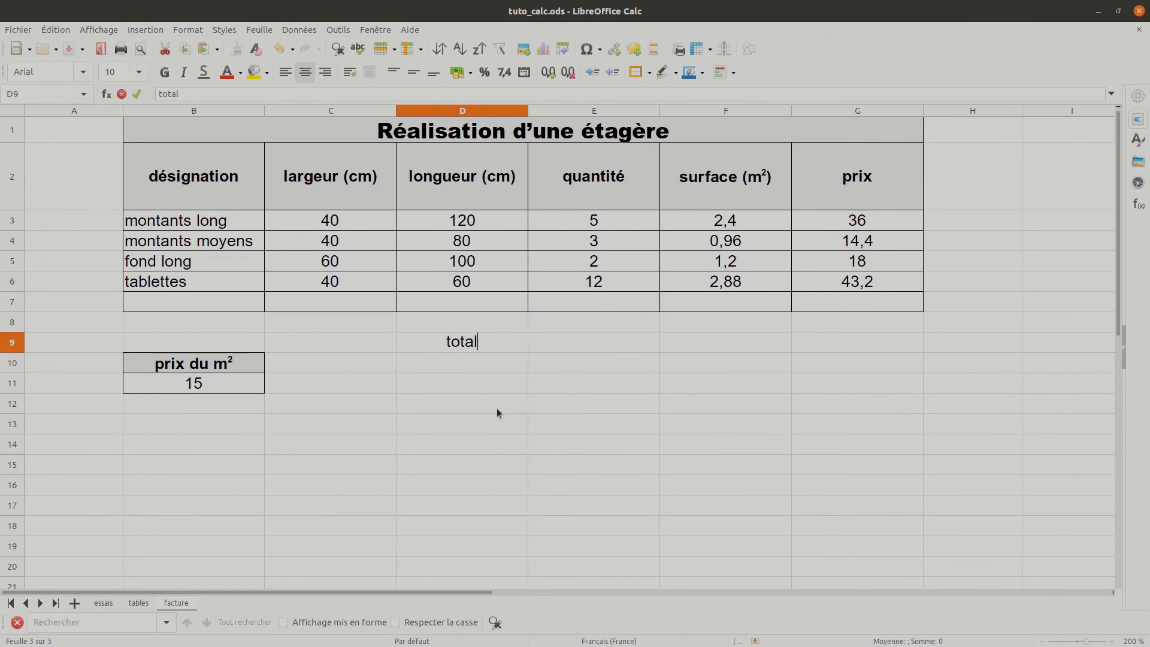
key(Return)
key(Down)
key(Down)
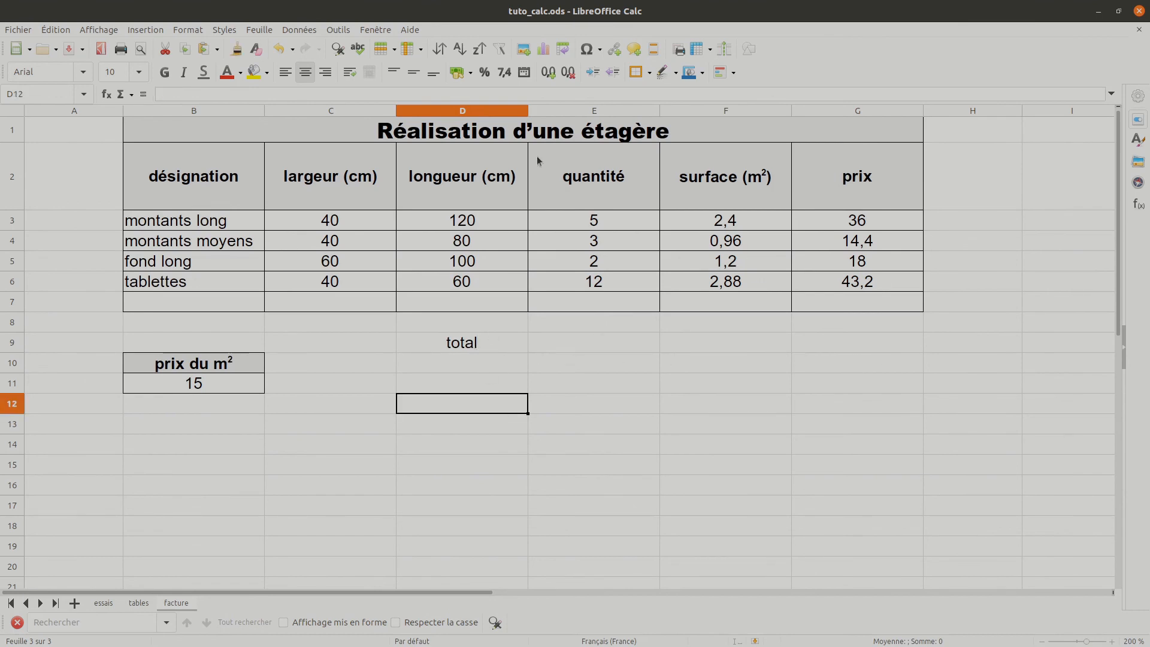
Clone the header formatting of D2:G2 onto the total row cells D9:G9
drag(466, 180, 865, 183)
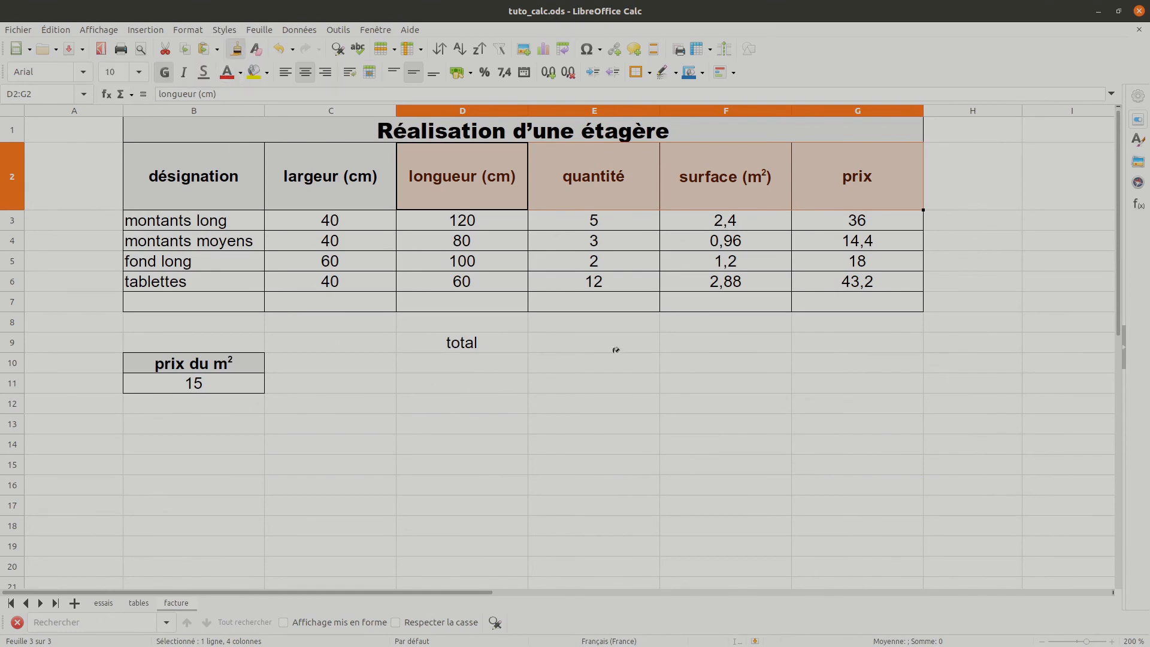
mouse_move(441, 342)
mouse_down()
mouse_move(874, 342)
mouse_move(863, 345)
mouse_up()
click(705, 390)
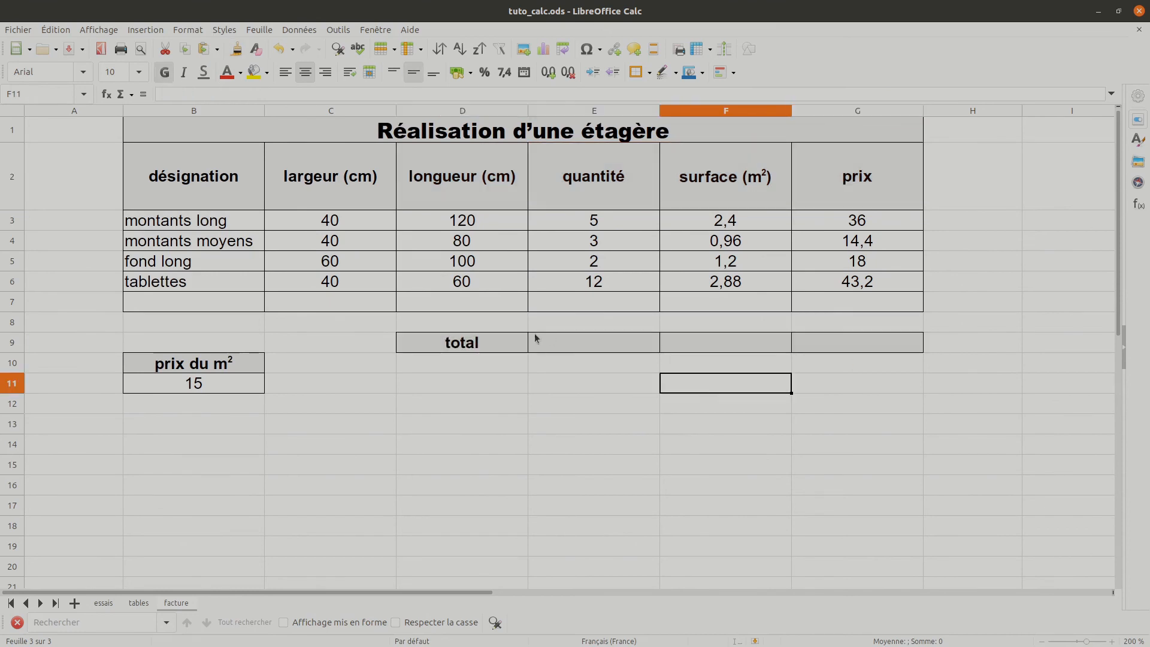
Look up the SOMME function's syntax and description in the function assistant for the quantity total cell E9
click(631, 338)
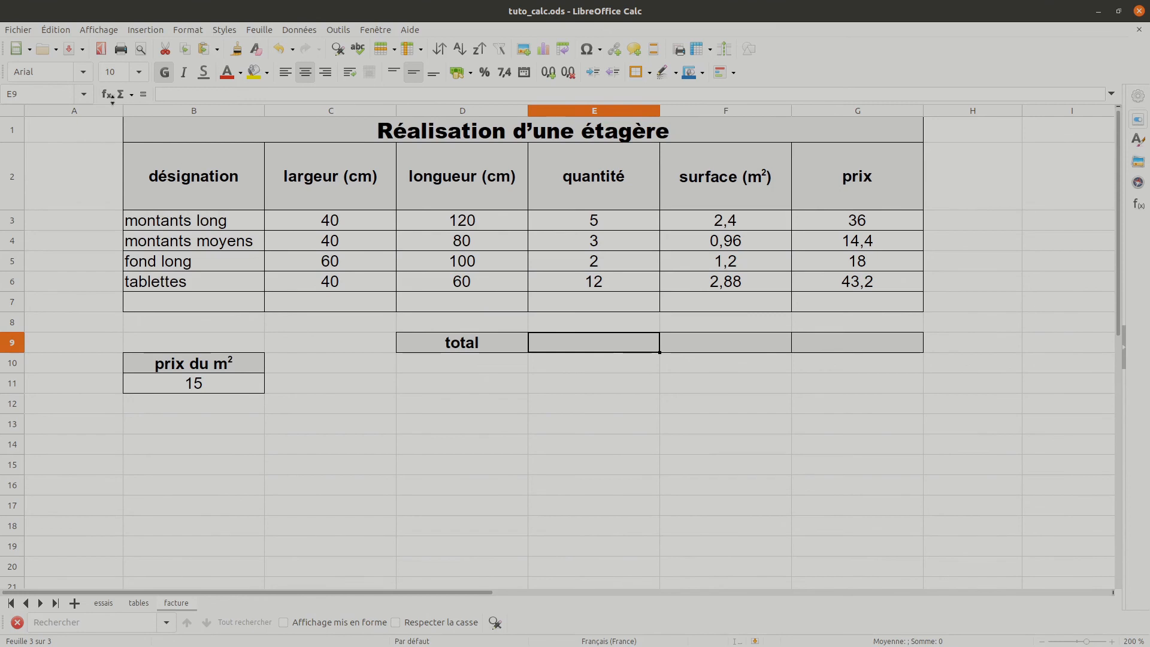
click(106, 95)
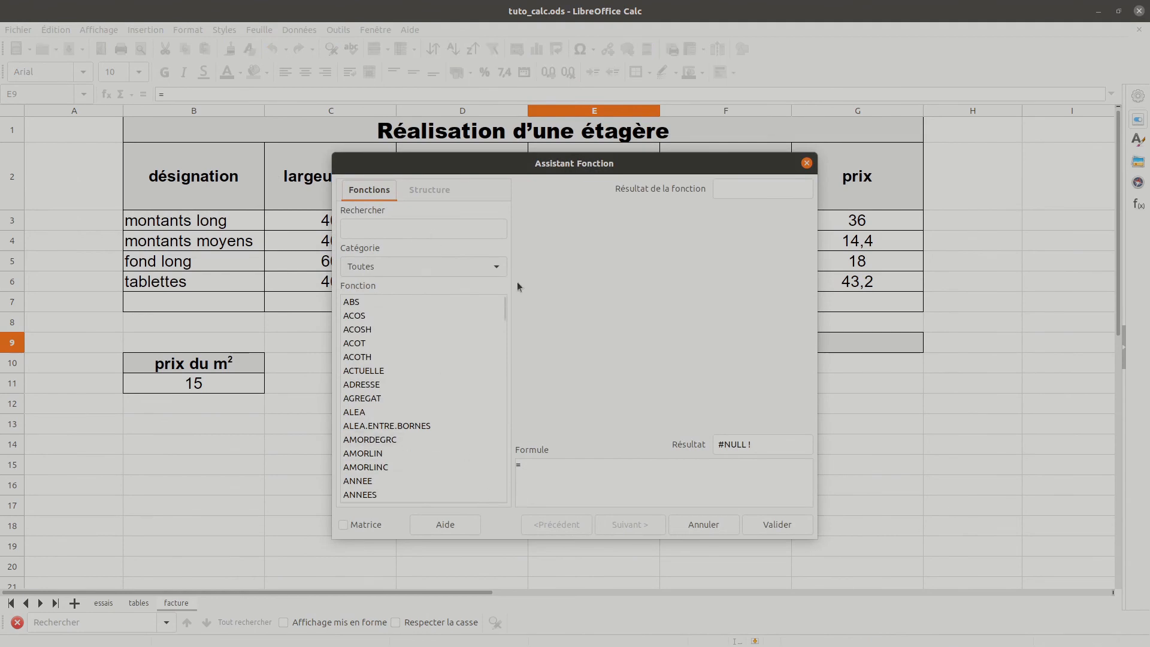
drag(504, 309, 513, 428)
scroll(464, 426, down, 20)
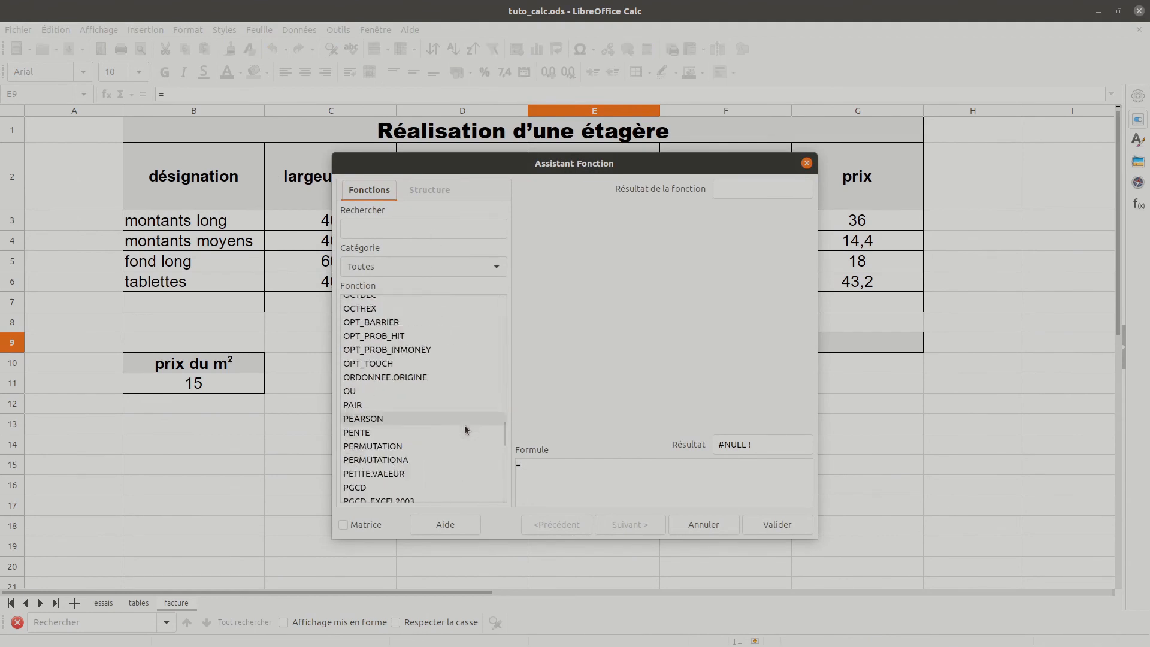
scroll(471, 394, down, 5)
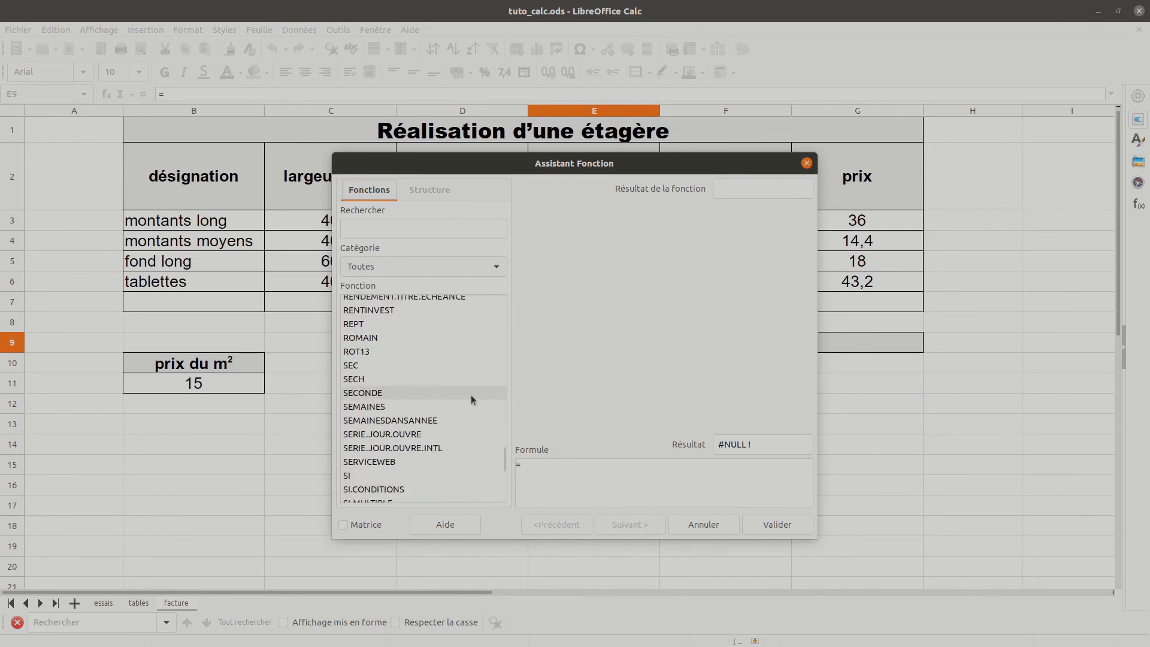
scroll(390, 443, down, 5)
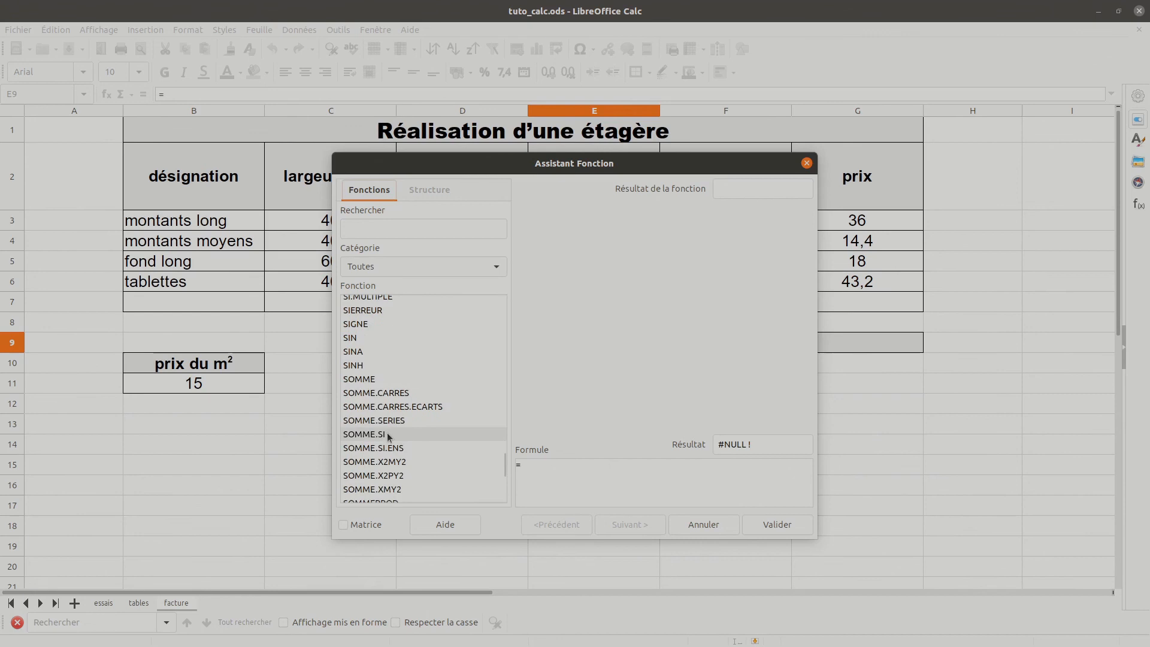
click(366, 379)
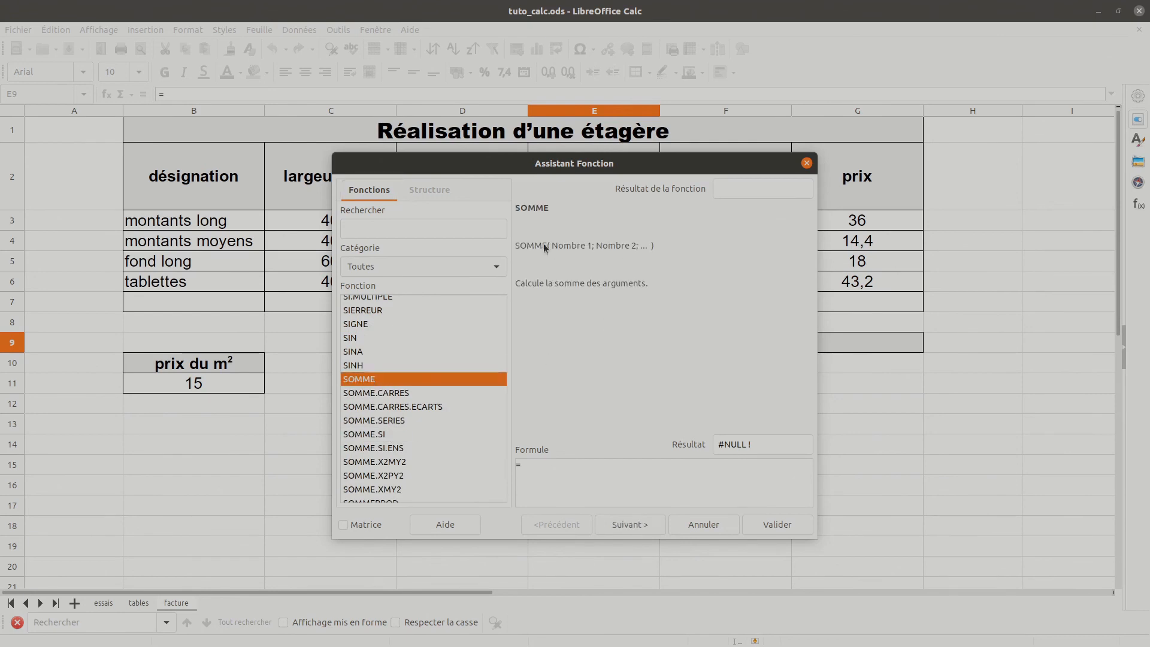
click(709, 529)
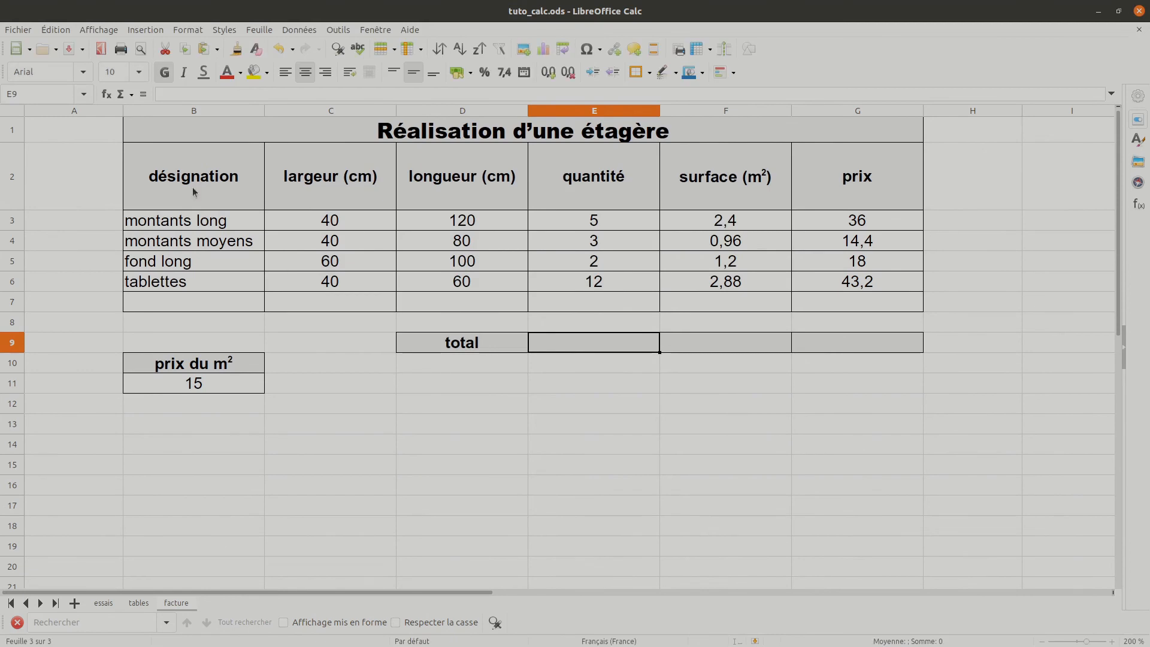
Insert a SOMME formula in E9 that totals the quantities in E3:E6
click(122, 95)
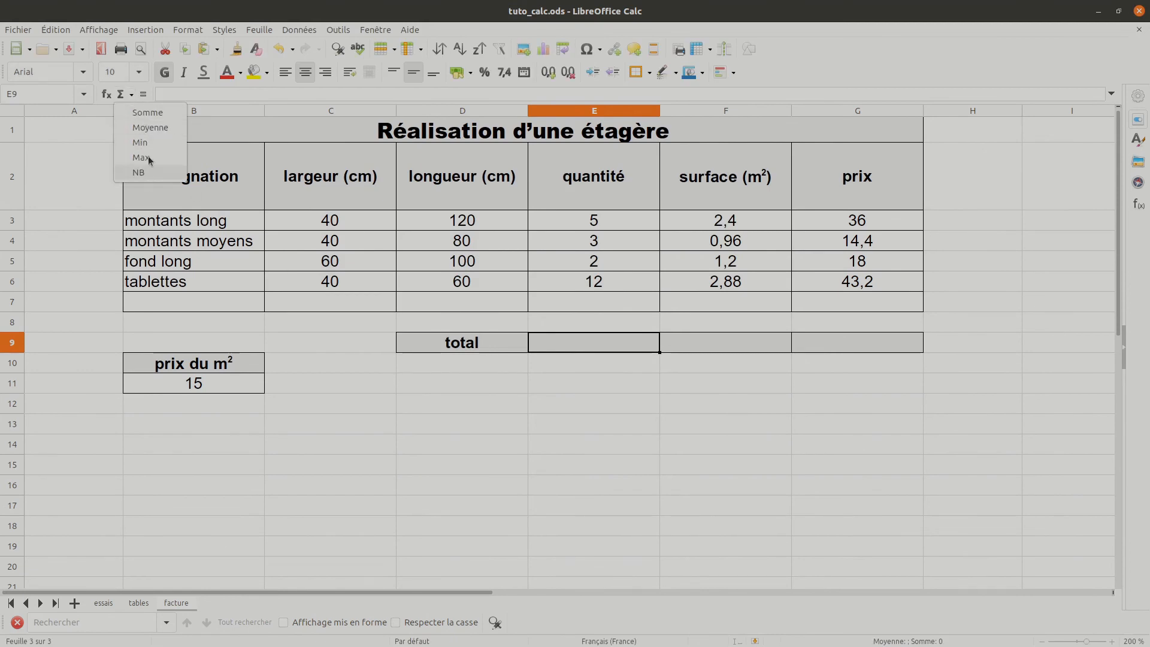
click(153, 113)
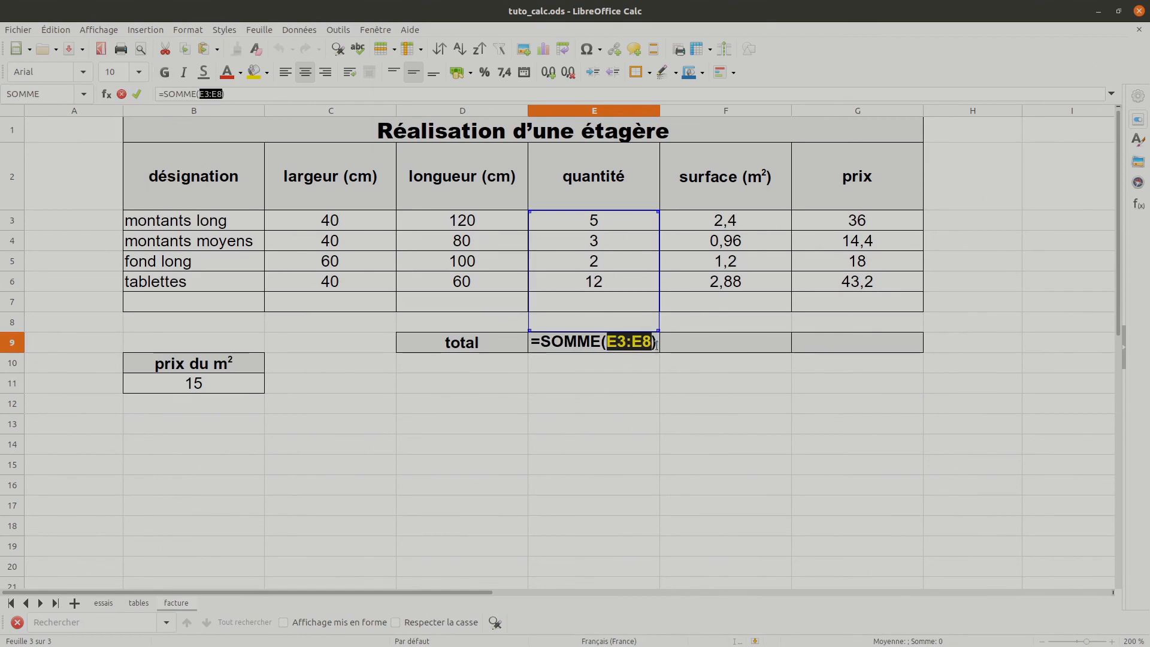
drag(659, 330, 652, 287)
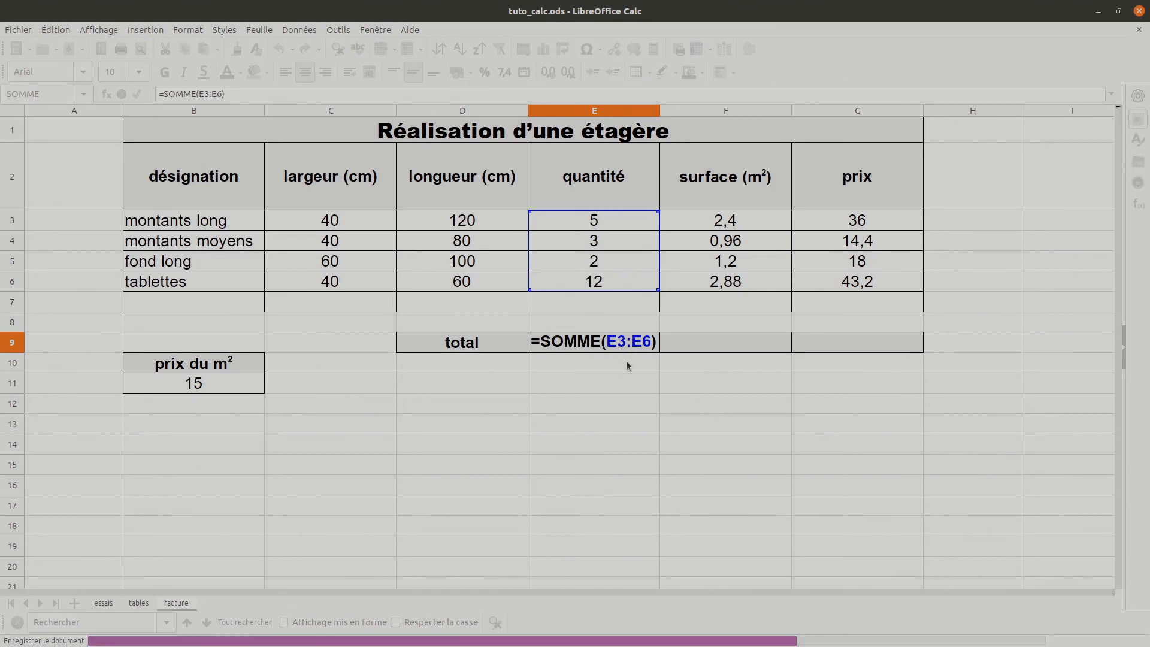
key(Return)
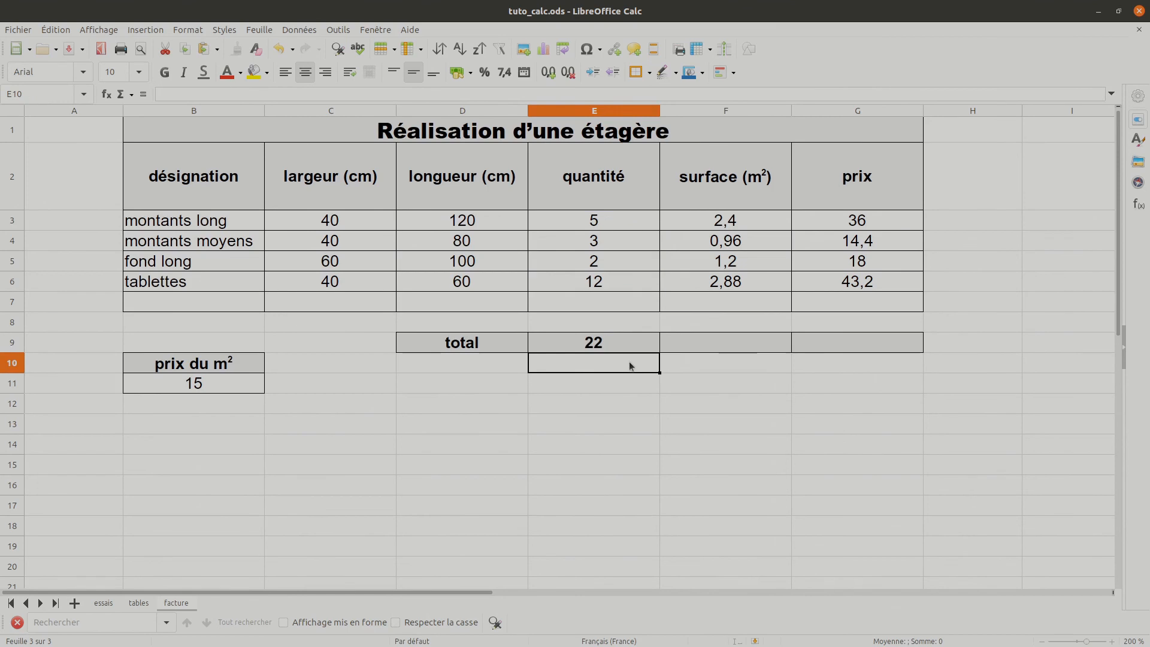
Fill the SOMME formula from E9 across to G9 and check the copied surface total formula in F9
click(617, 346)
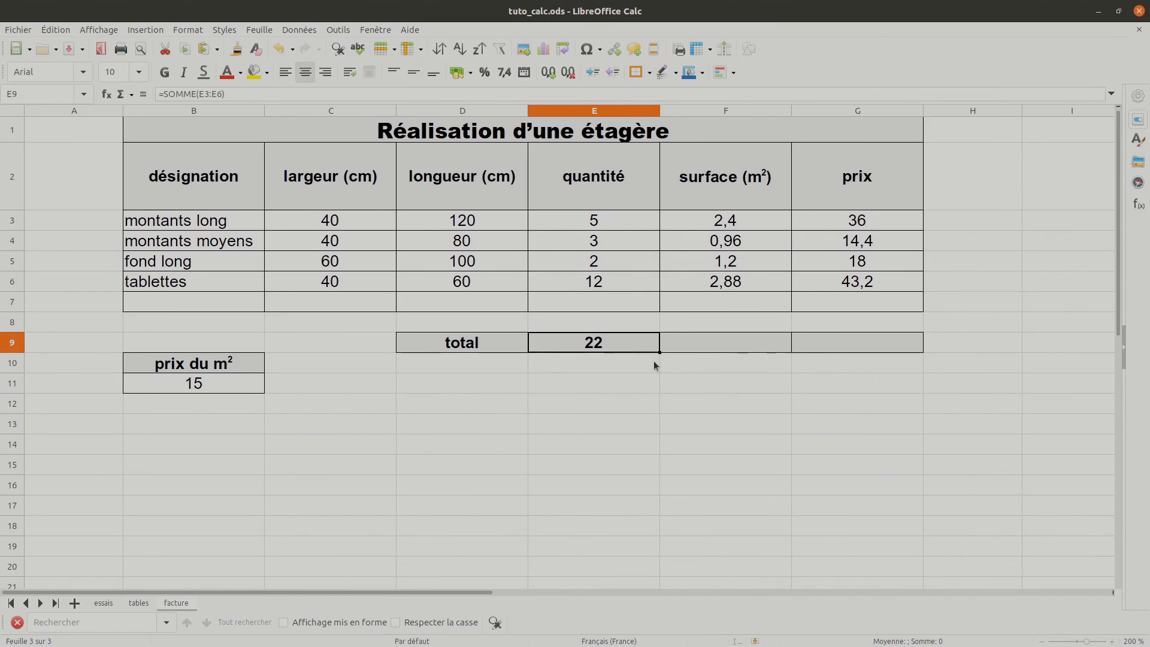
drag(660, 352, 879, 346)
click(846, 417)
click(746, 345)
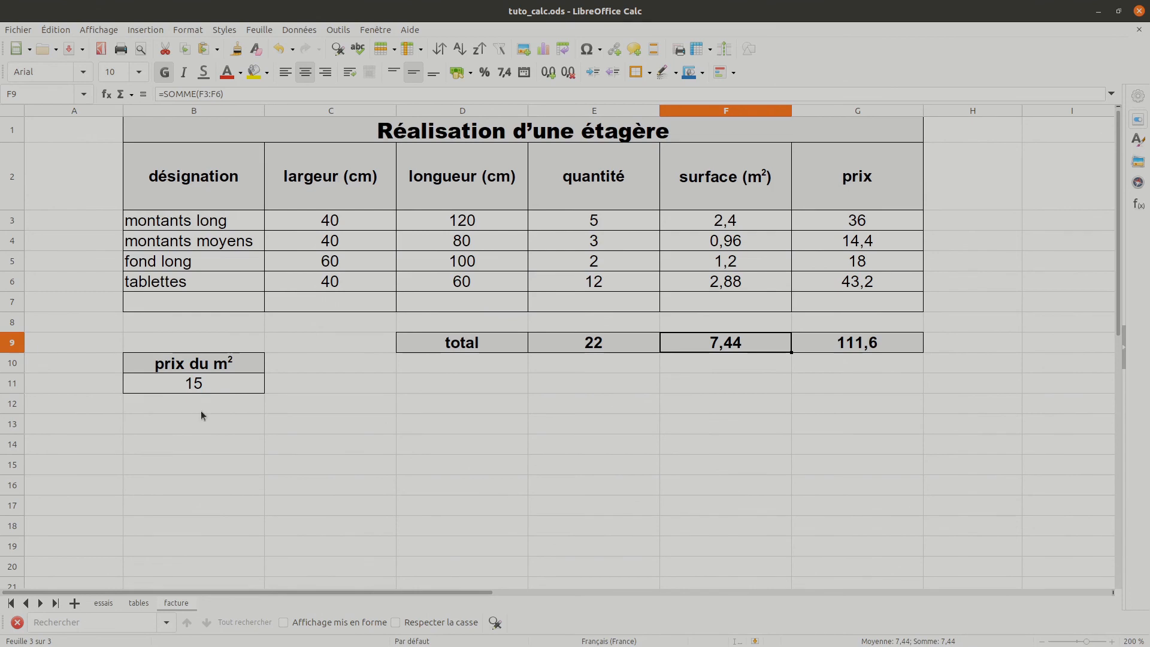
Apply the euro currency format to the price per m² in B11, the part prices in G3:G6 and the price total in G9
click(209, 388)
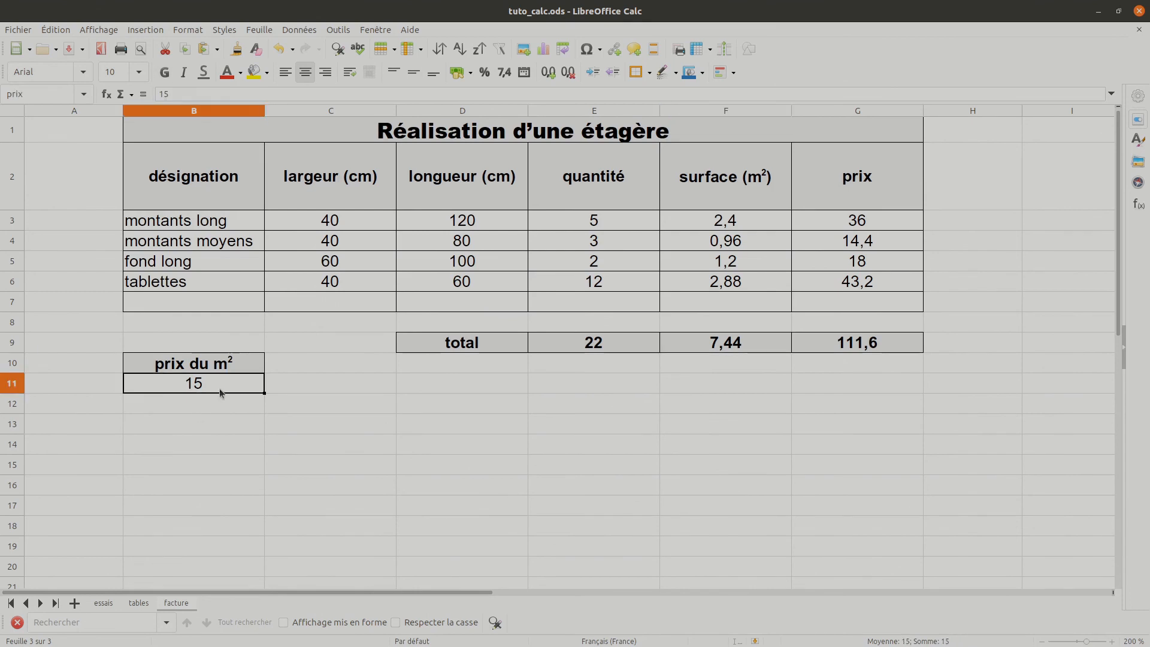
click(455, 74)
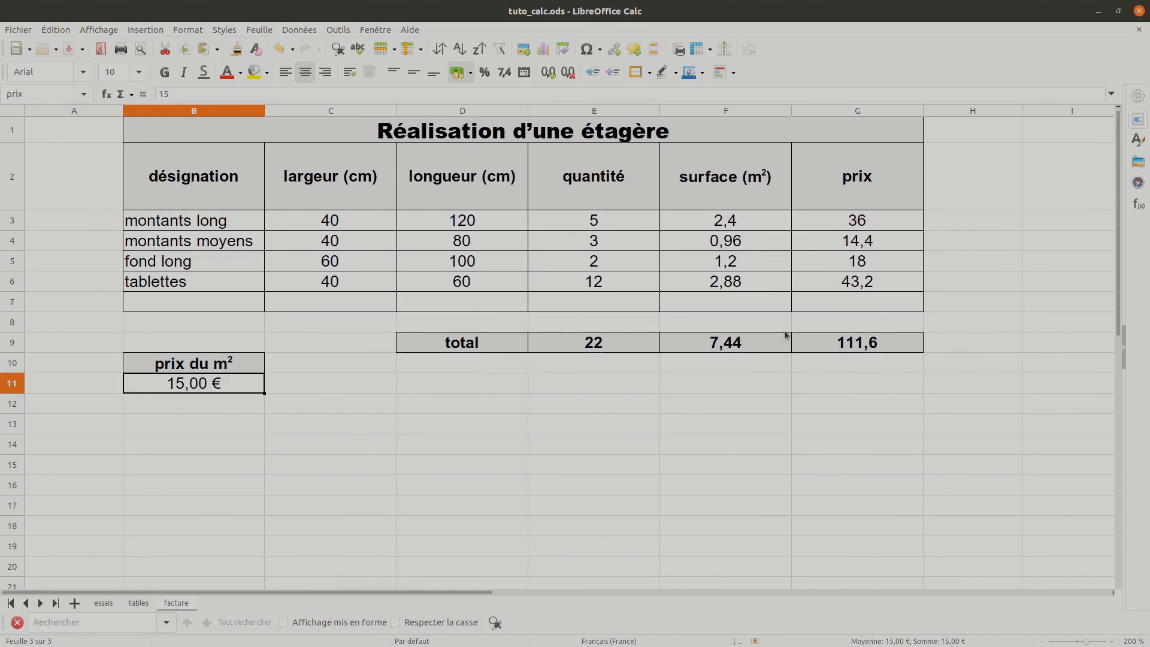
drag(854, 221, 855, 291)
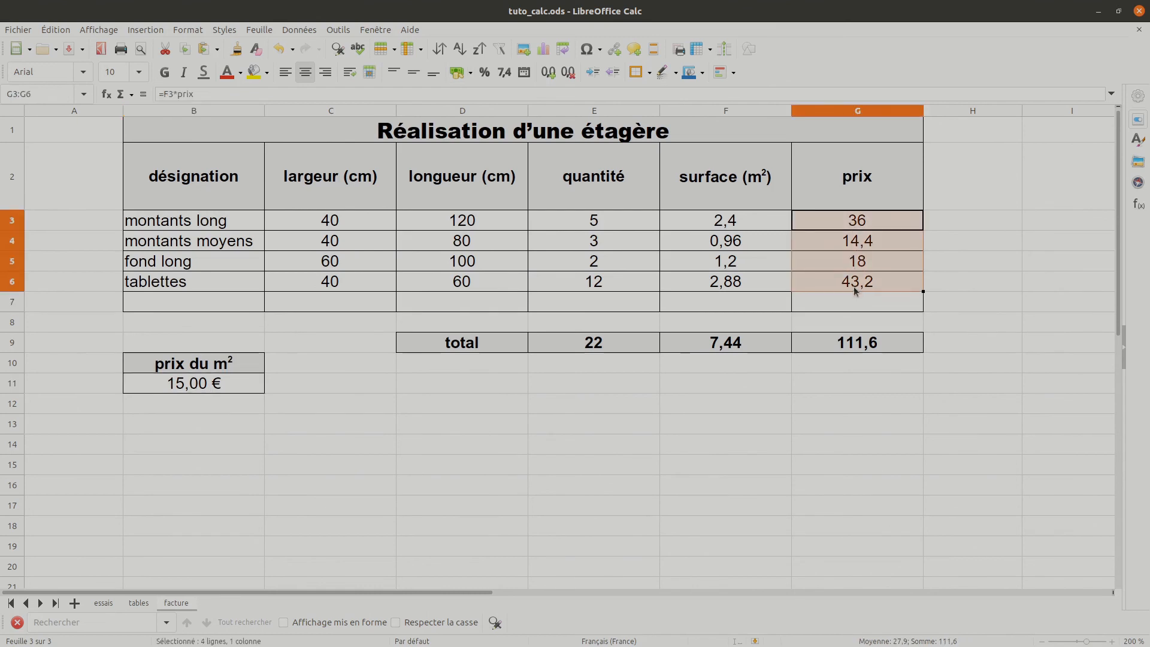
click(457, 76)
click(877, 338)
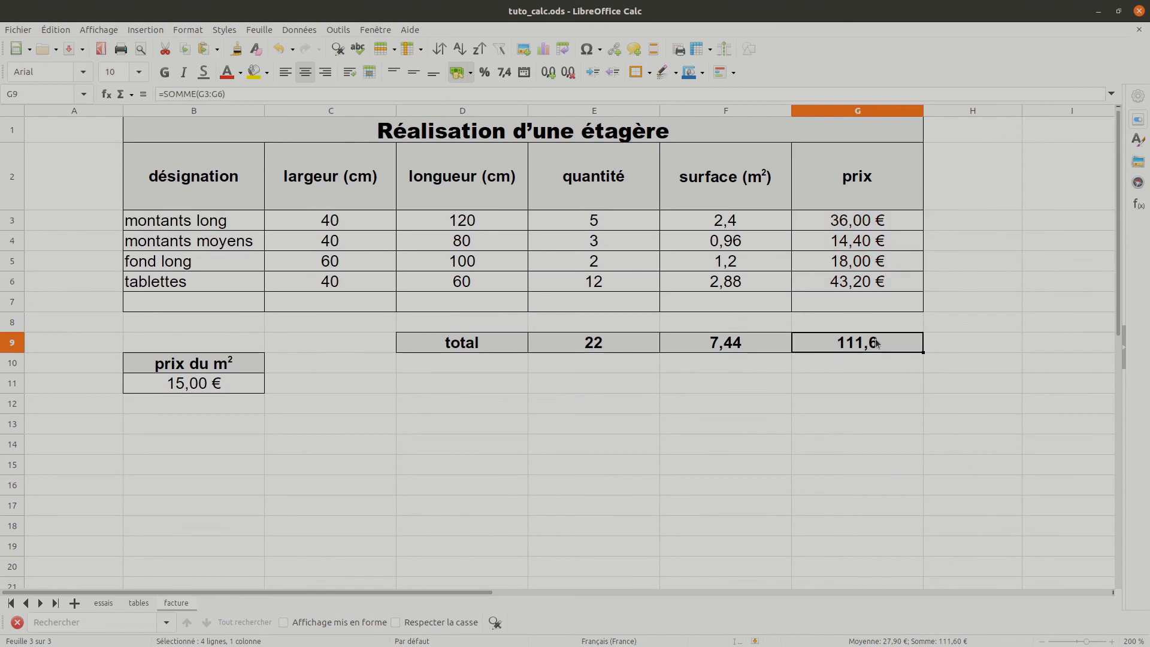
click(458, 72)
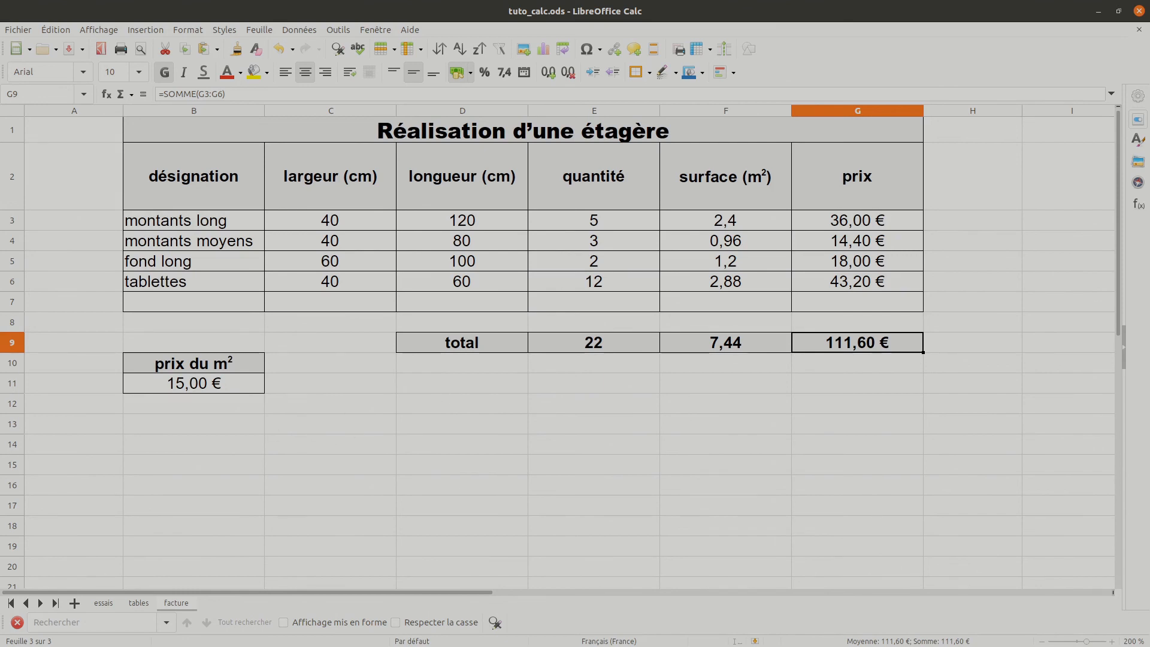
Set the price per m² in B11 to 12,5 to test the recalculation of the part prices and total
click(178, 386)
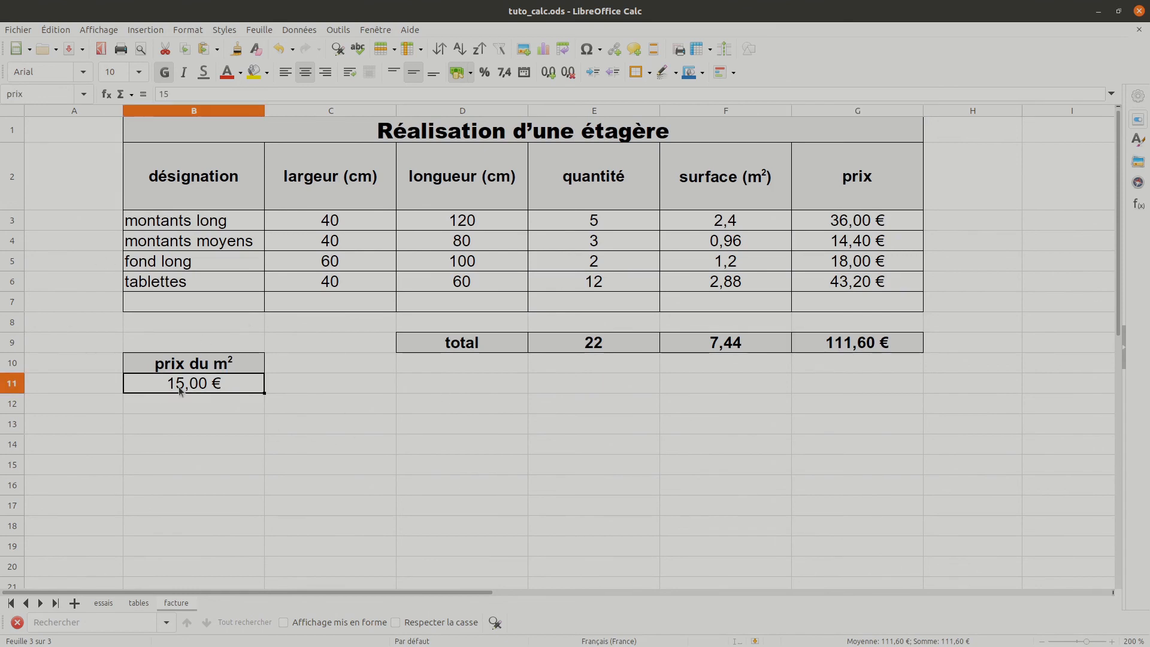
text(15)
double_click(187, 384)
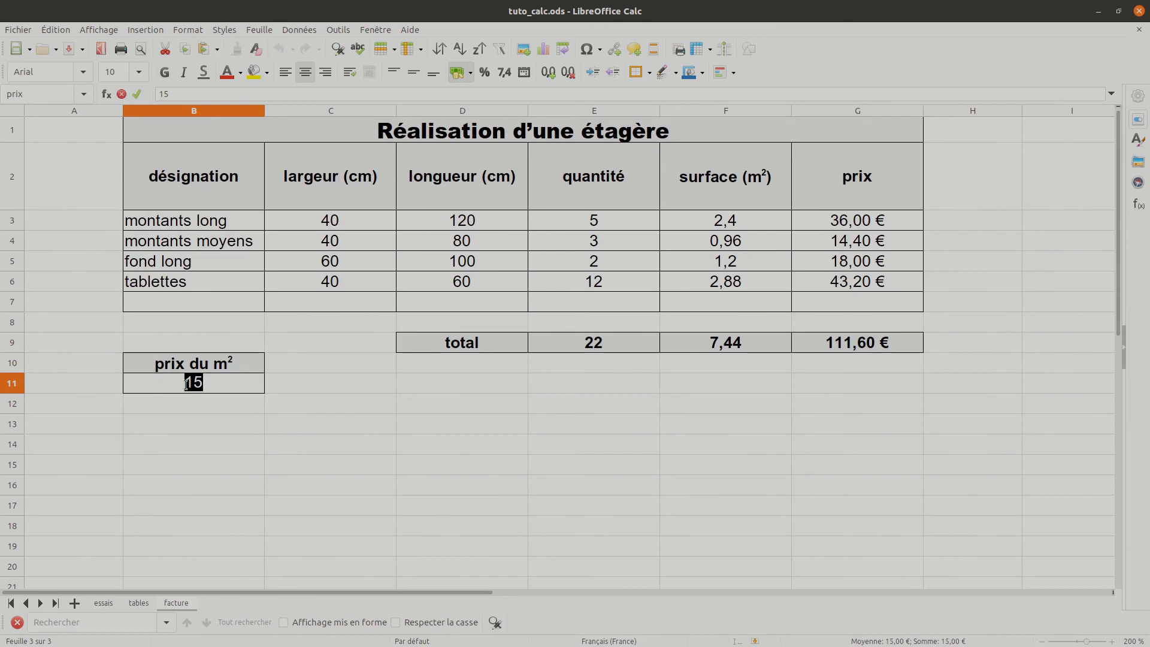
text(12,5)
key(Return)
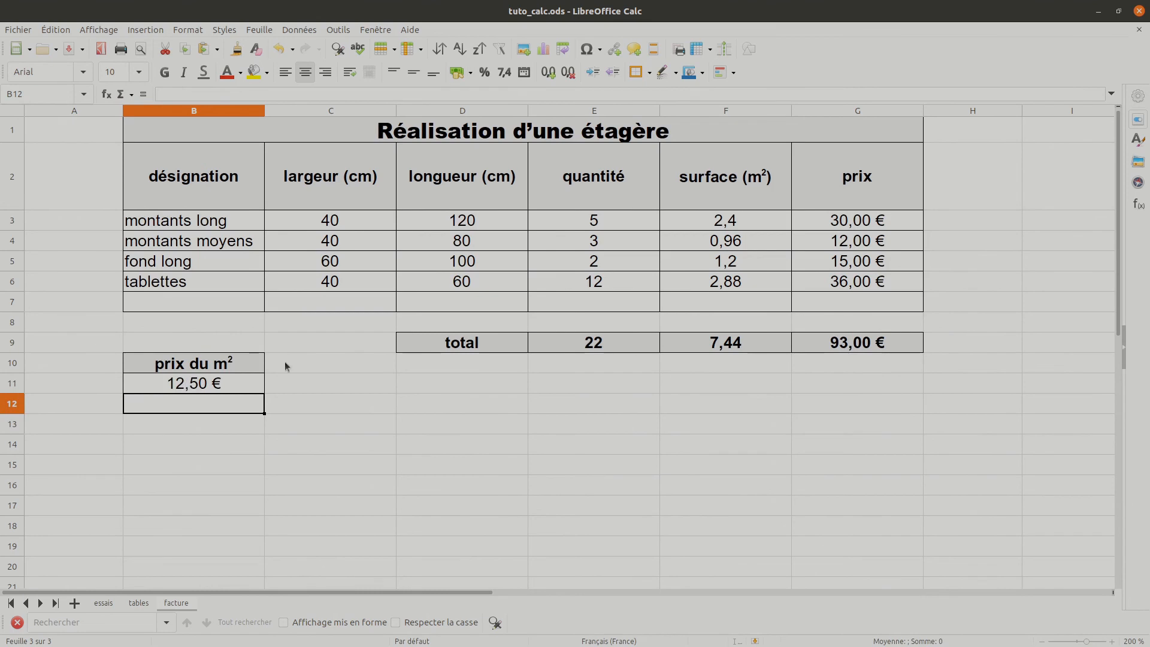
Restore the price per m² in B11 to 15
click(177, 387)
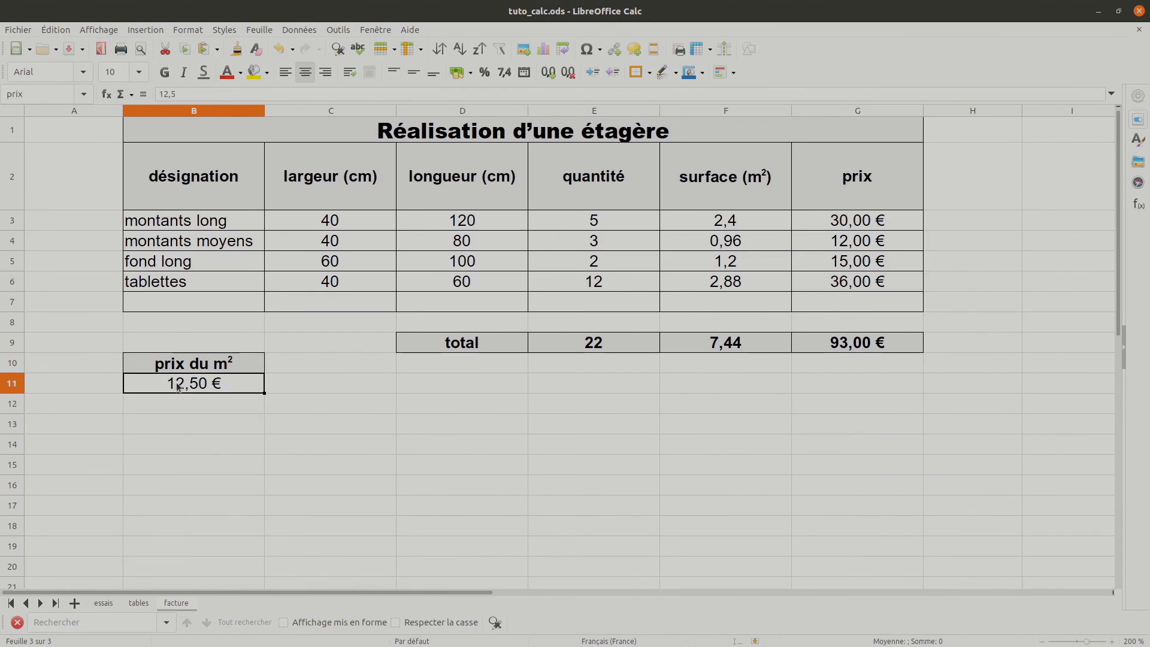
text(15)
key(Return)
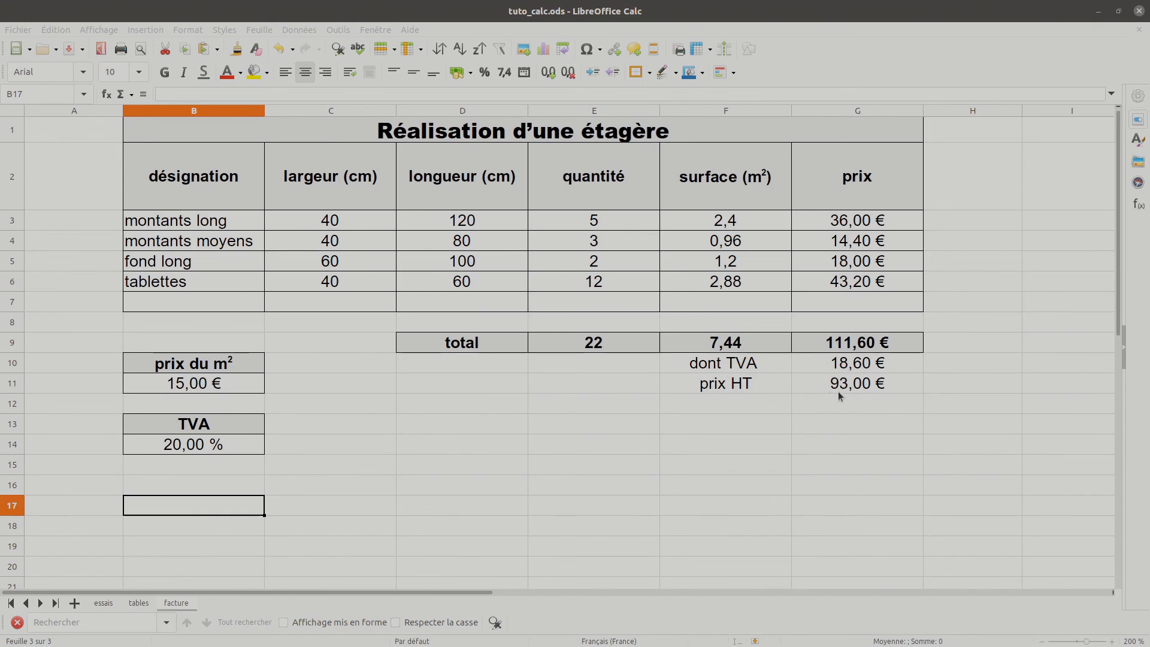
Set the price per m² in B11 to 12 to test the dependent prices, TVA amount and prix HT
click(189, 386)
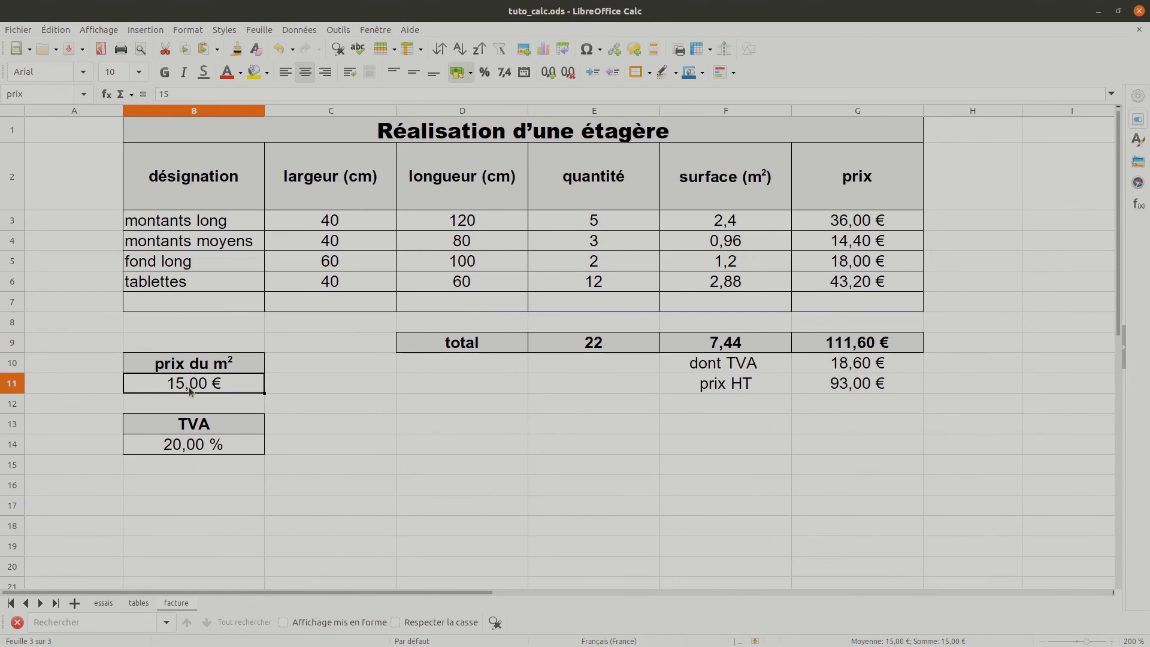
text(12)
key(Return)
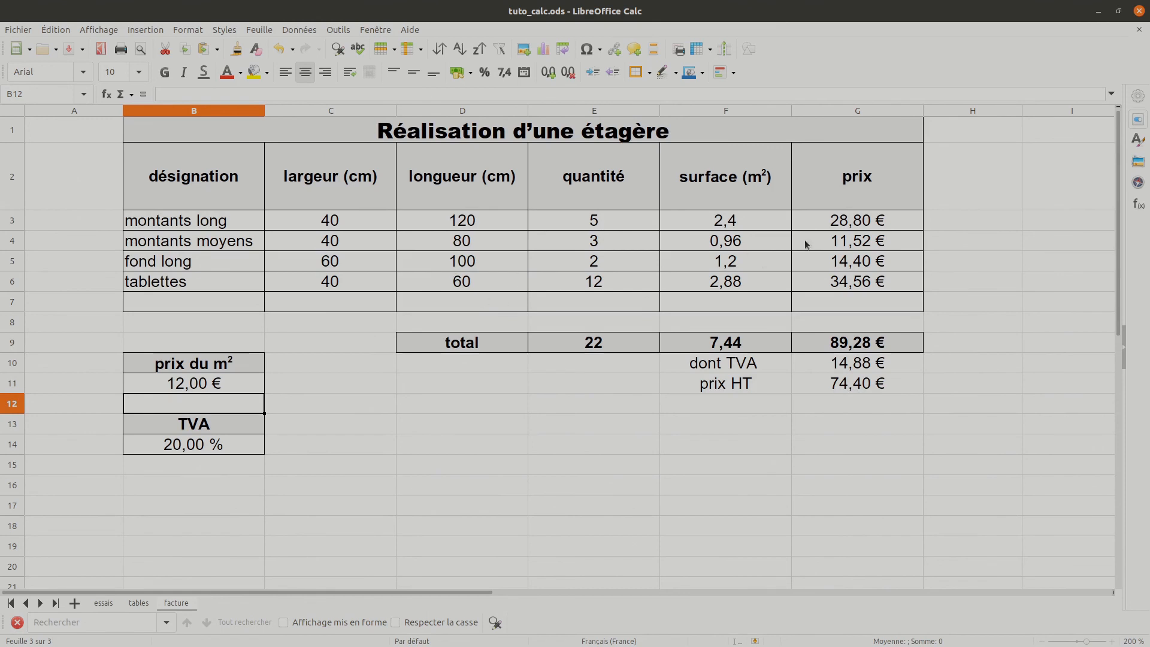
Return the price per m² in B11 to 15
click(176, 388)
text(15)
key(Return)
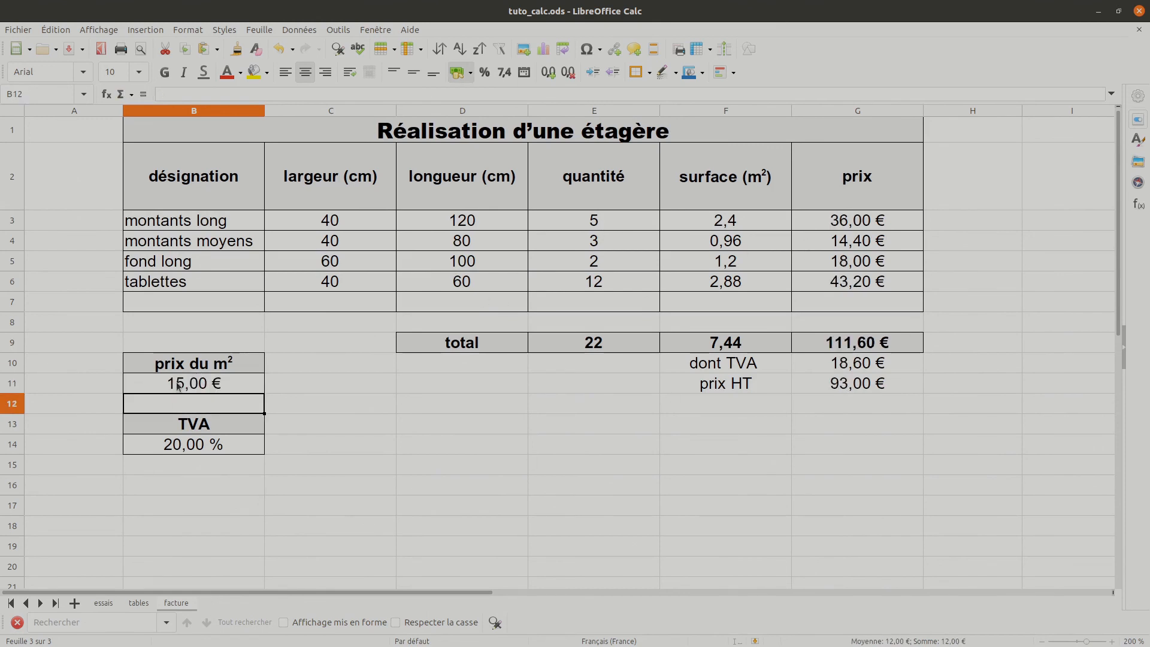
Enter 20 as a test value in the empty cell C16 below the TVA table
click(330, 488)
text(0,2)
key(BackSpace)
key(BackSpace)
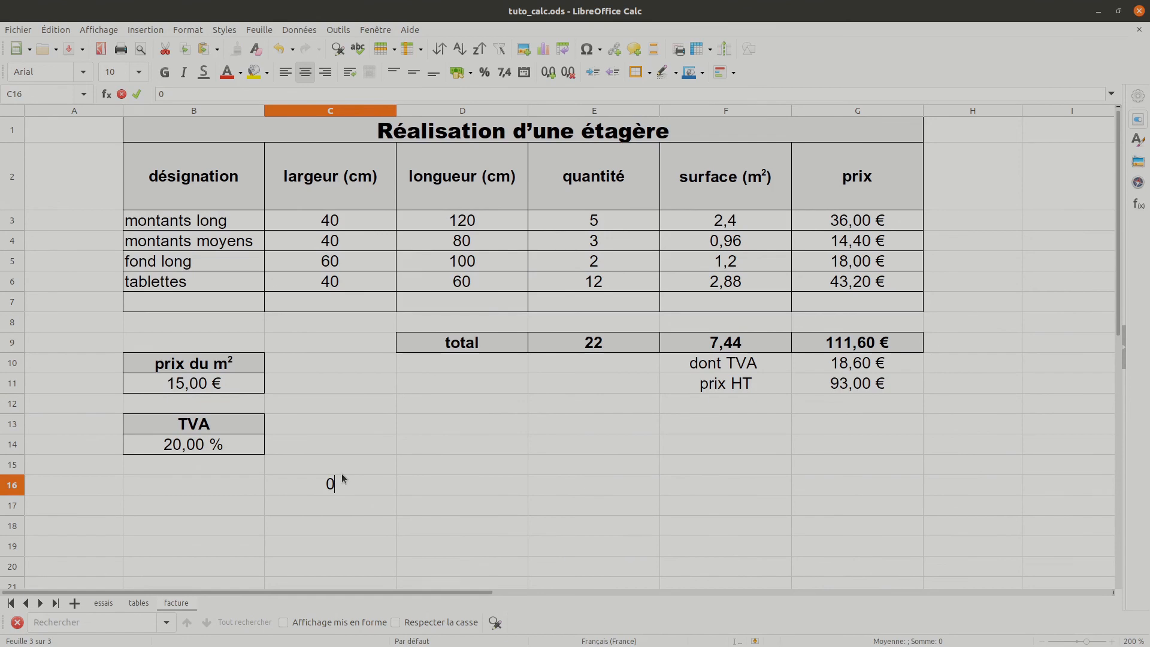
text(20)
key(Return)
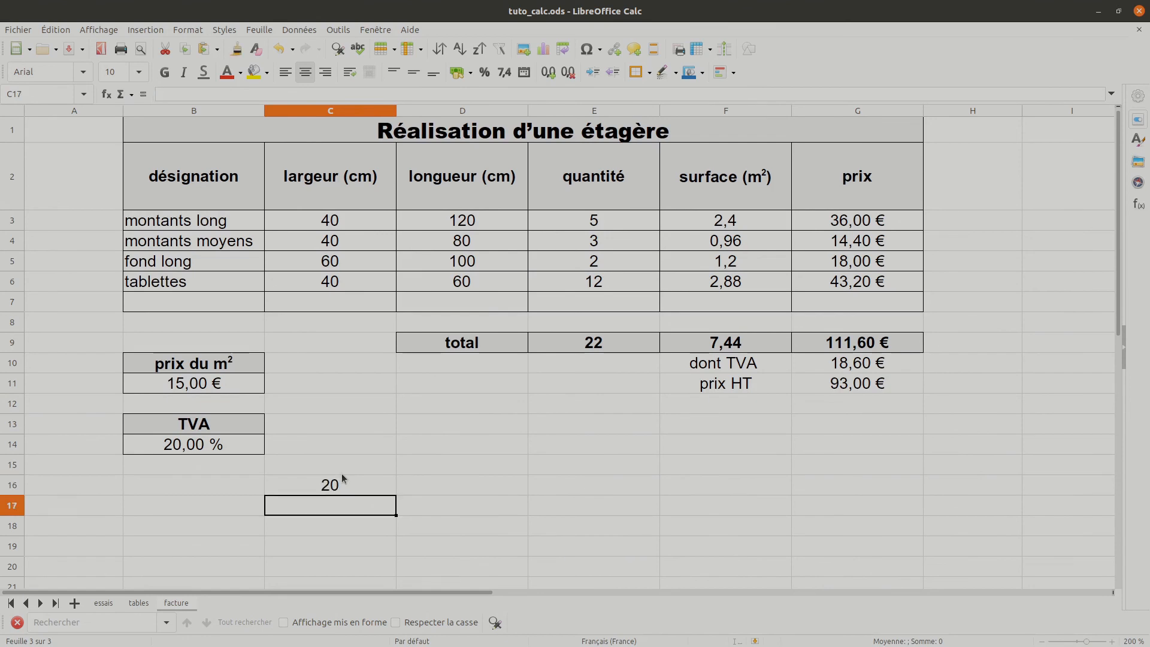
Enter the formula =C16 in D16 to repeat the test value in the neighbouring cell
click(335, 488)
click(496, 489)
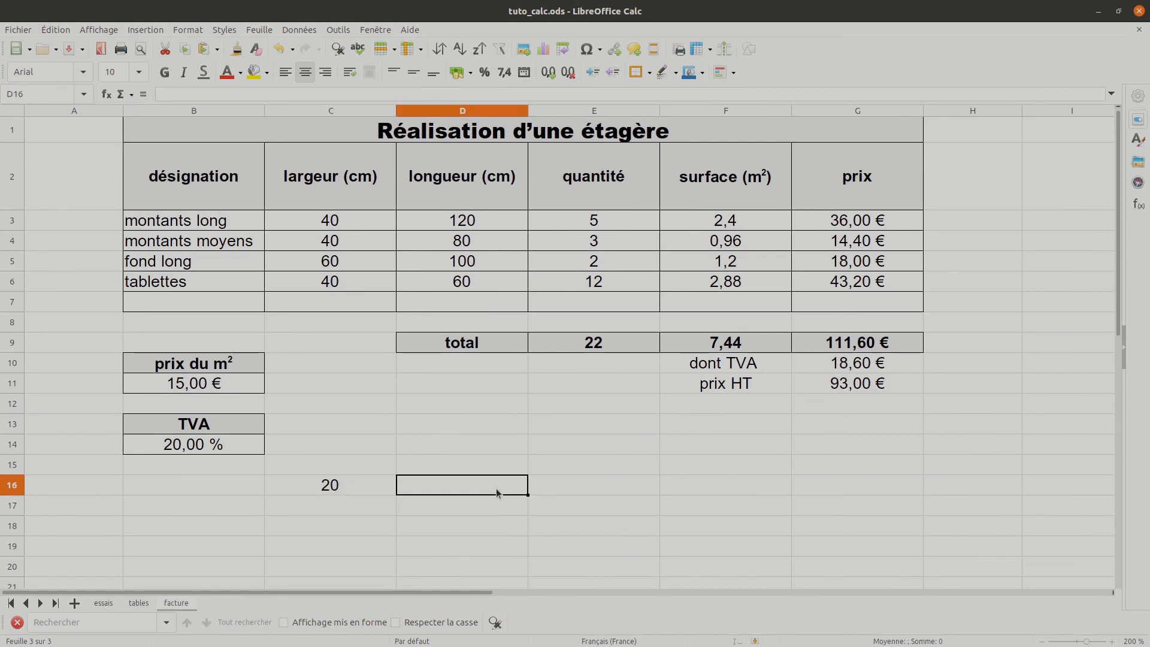
text(=)
click(307, 487)
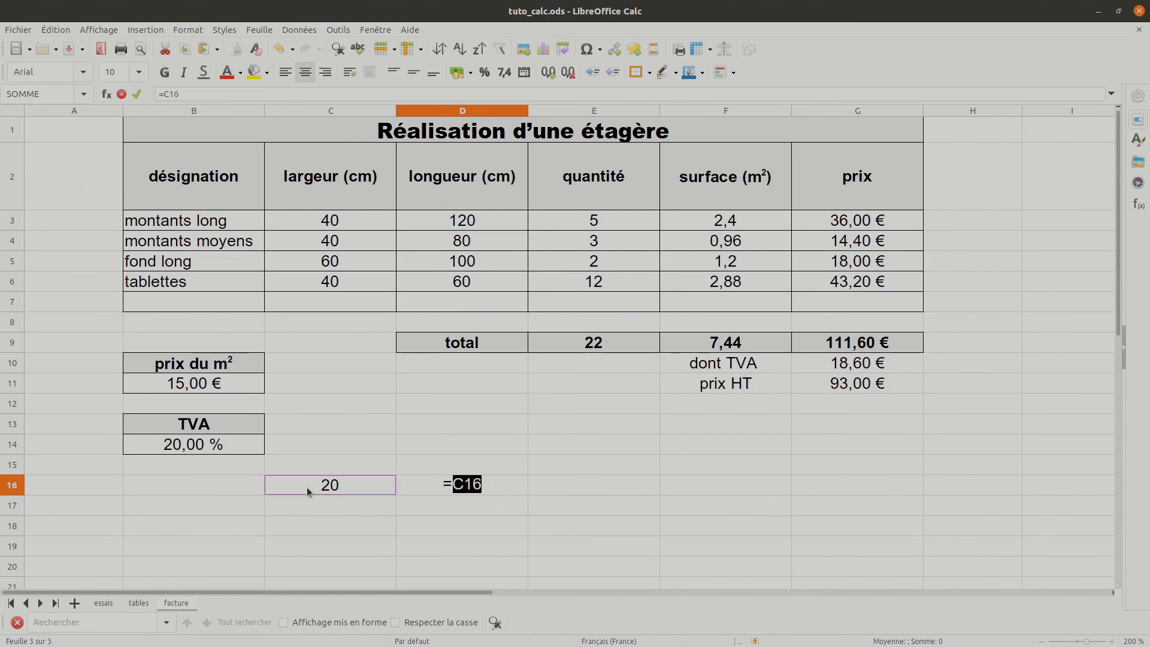
key(Return)
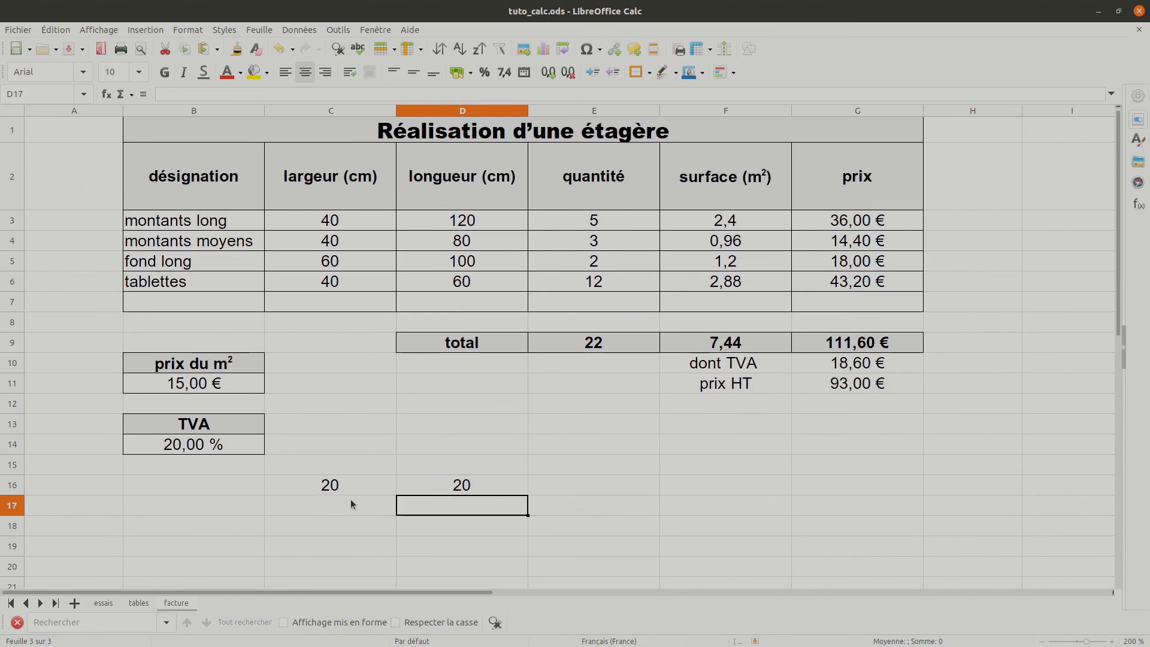
Apply the percent format to C16 and re-enter its value as 20%
click(347, 487)
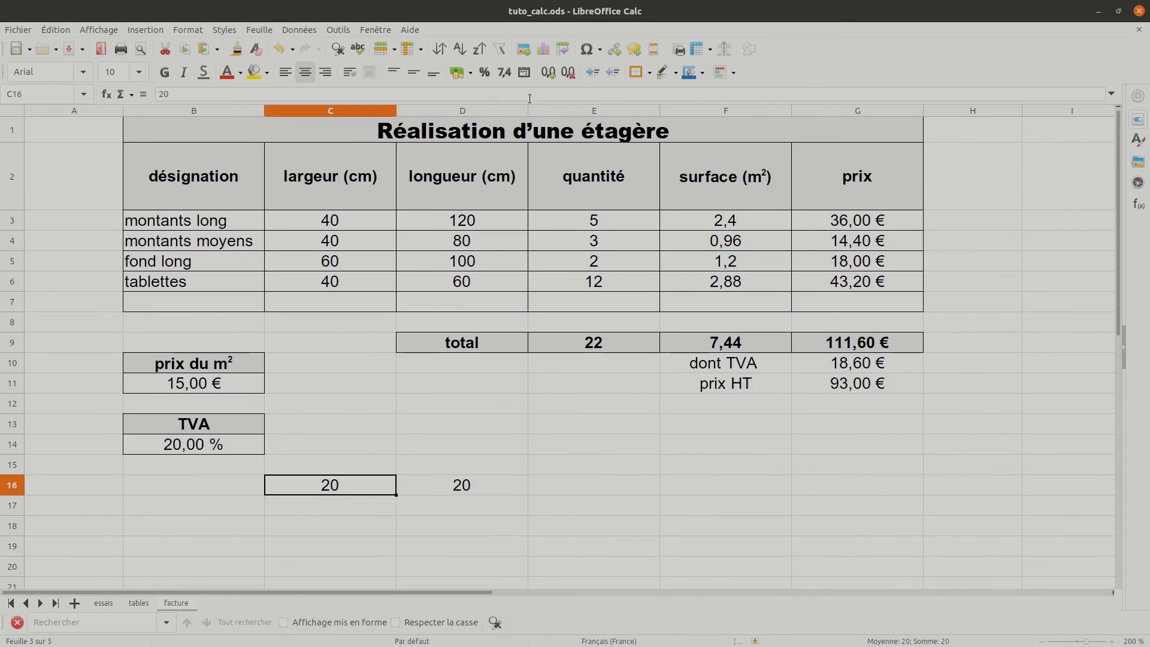
click(484, 73)
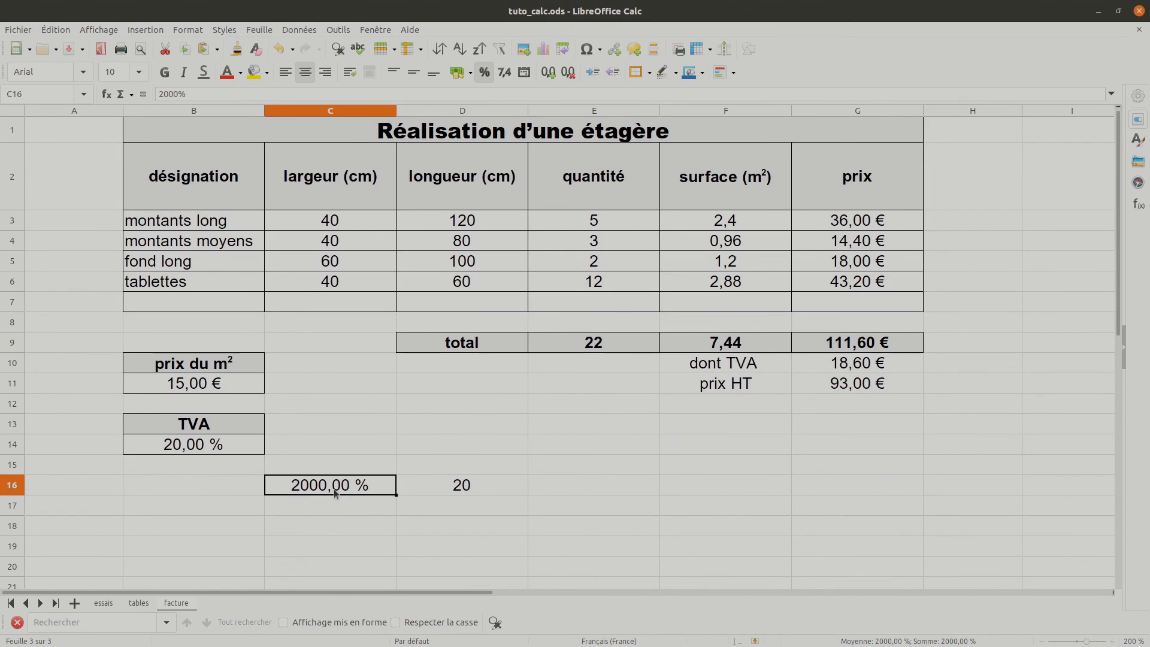
text(20%)
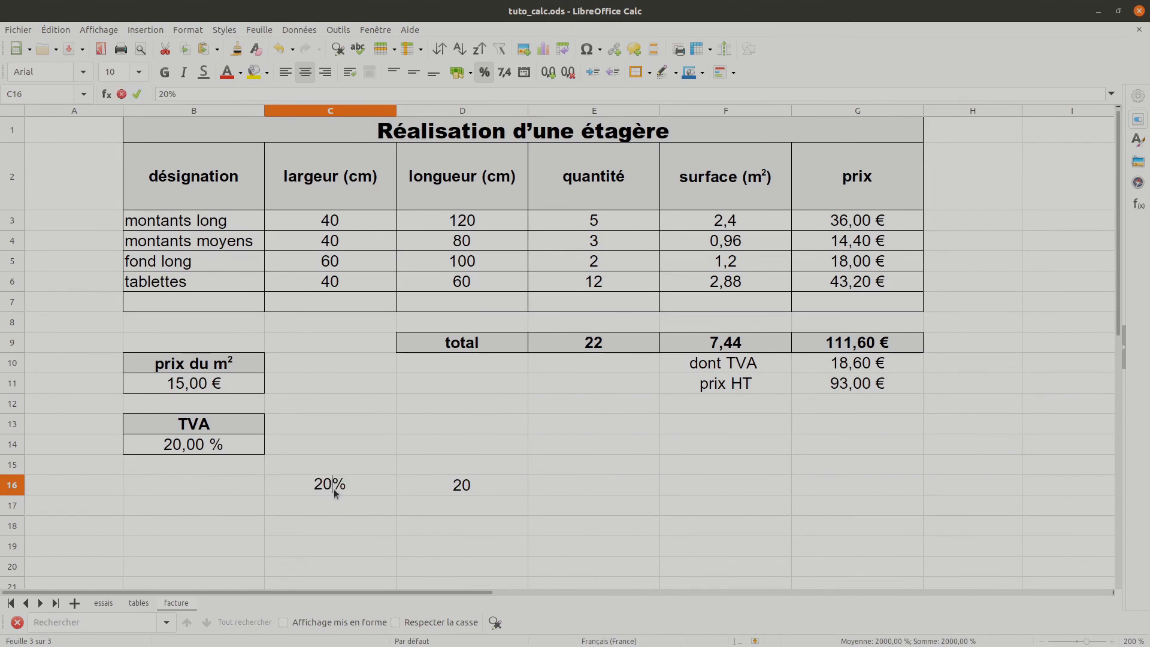
key(Return)
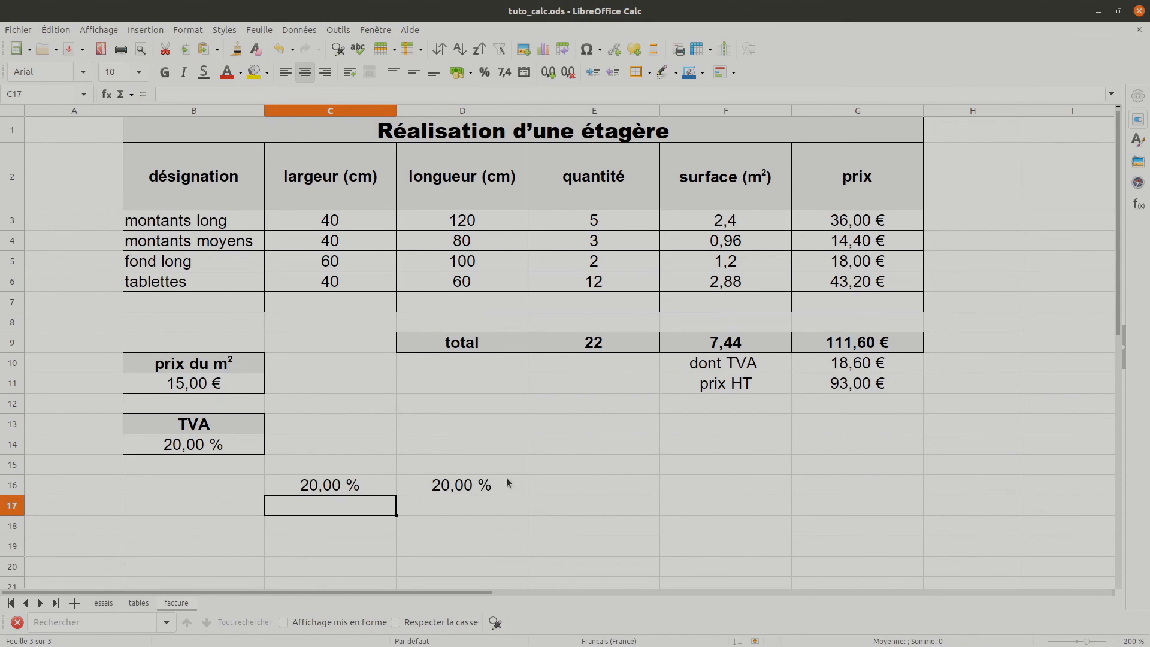
Show D16 as a plain number instead of a percentage and set the test rate in C16 to 5%
click(470, 487)
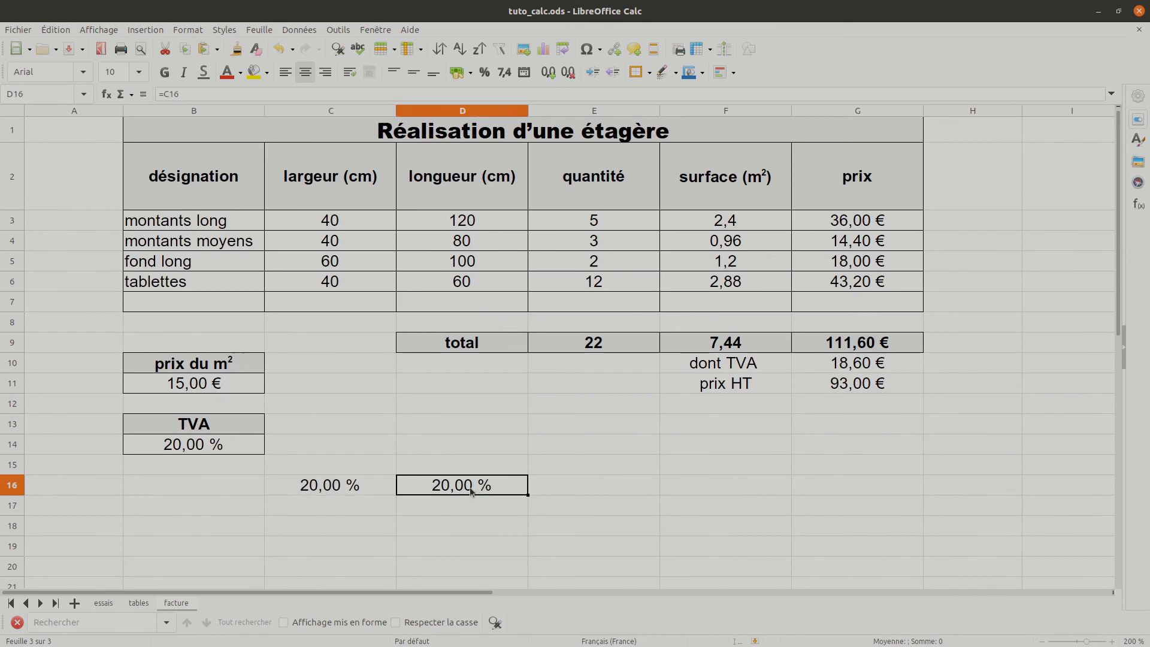
click(484, 75)
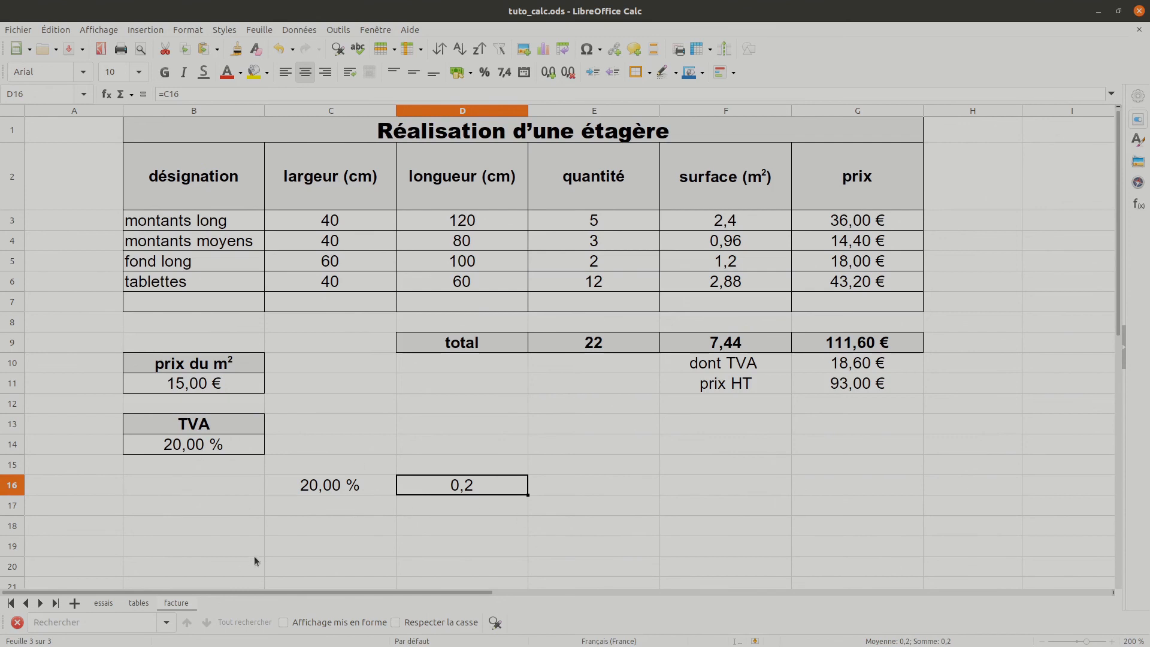
click(335, 488)
text(5)
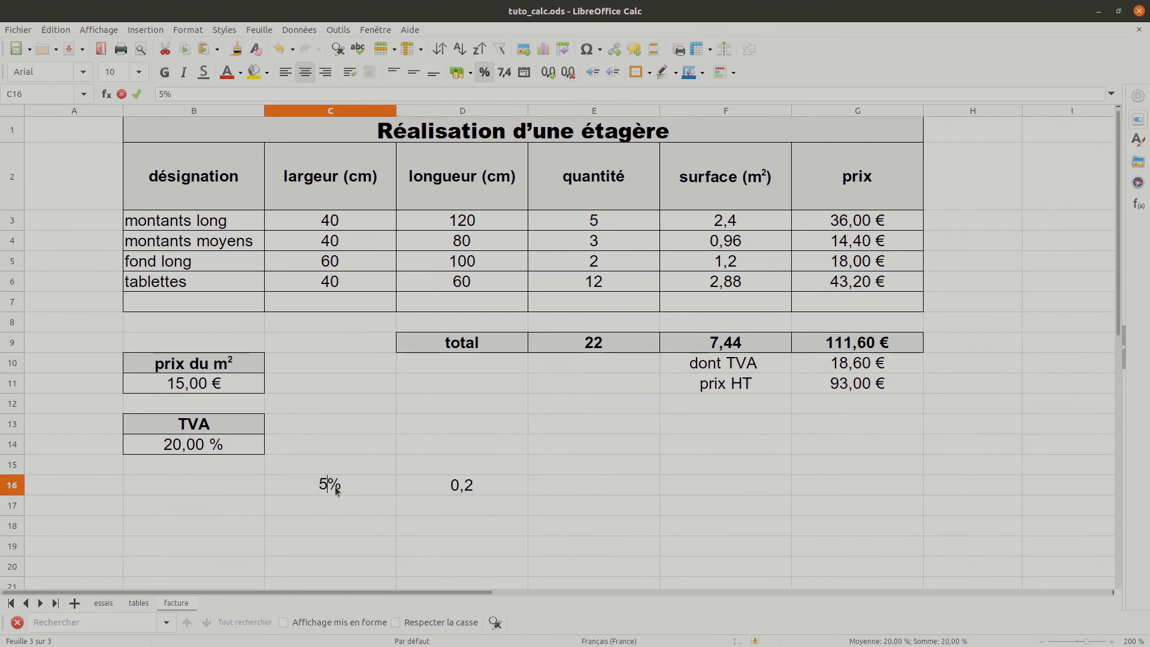
key(Return)
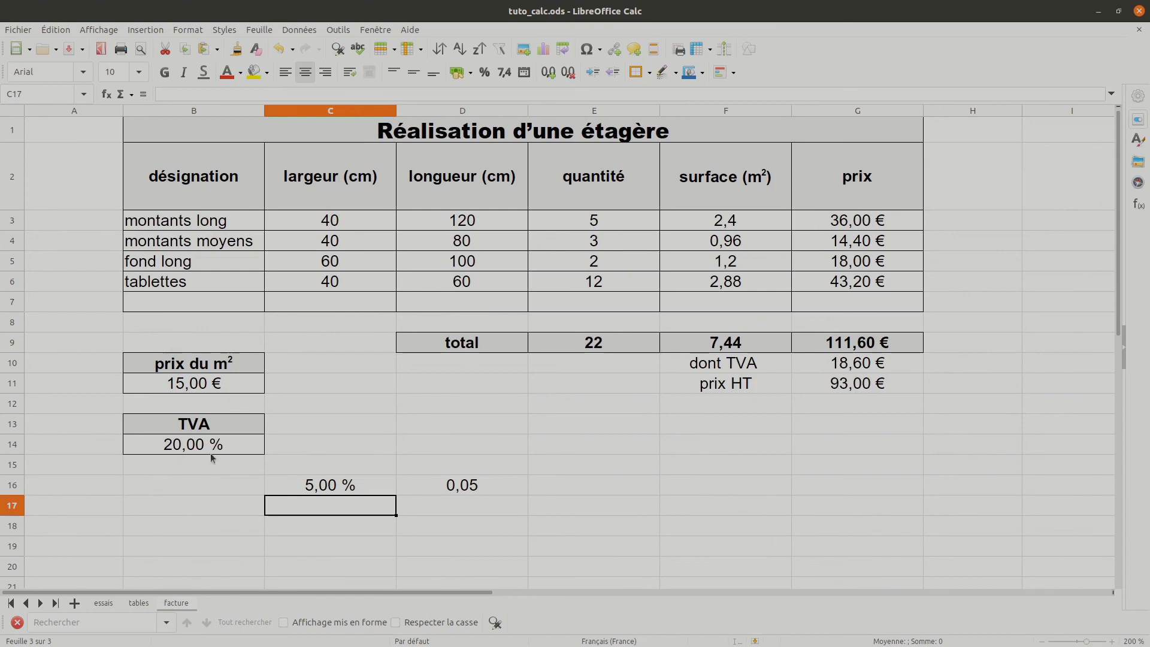
Check the TVA rate cell B14 and clear the test contents of C16:D16
click(189, 449)
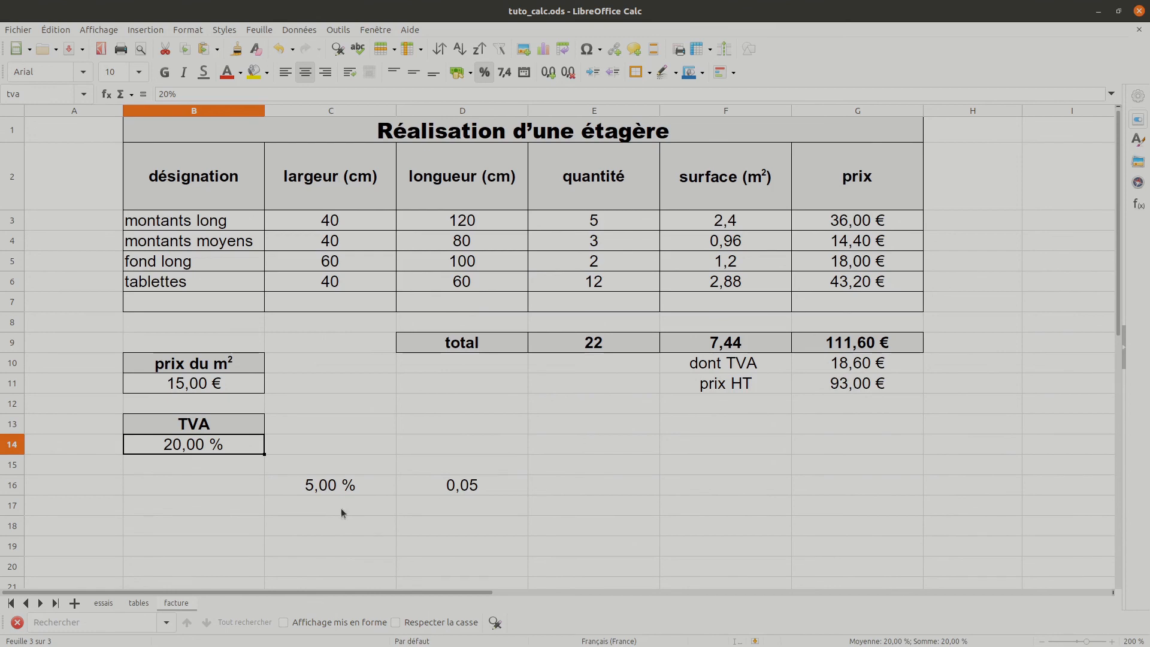
drag(317, 485, 444, 489)
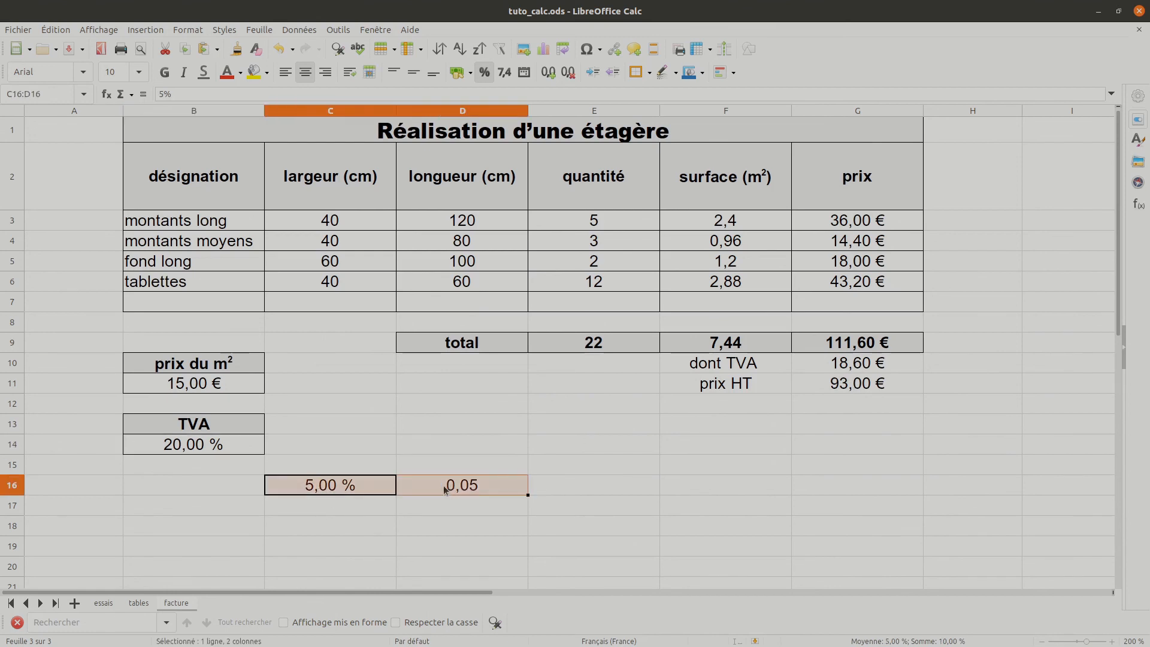
key(Delete)
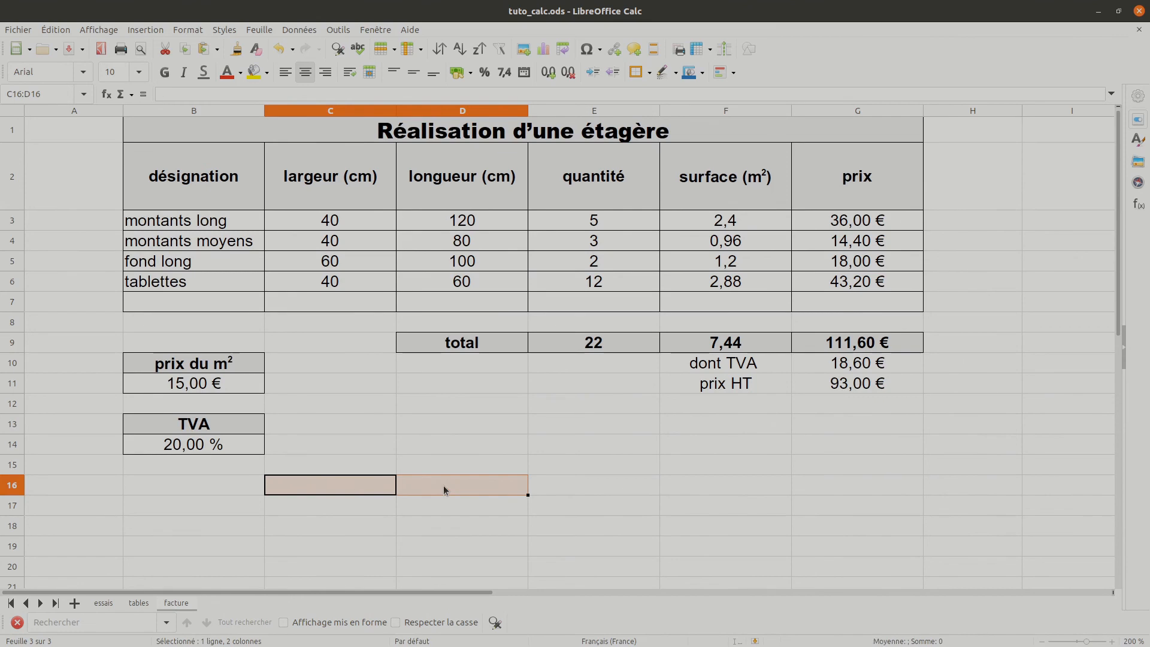
click(481, 425)
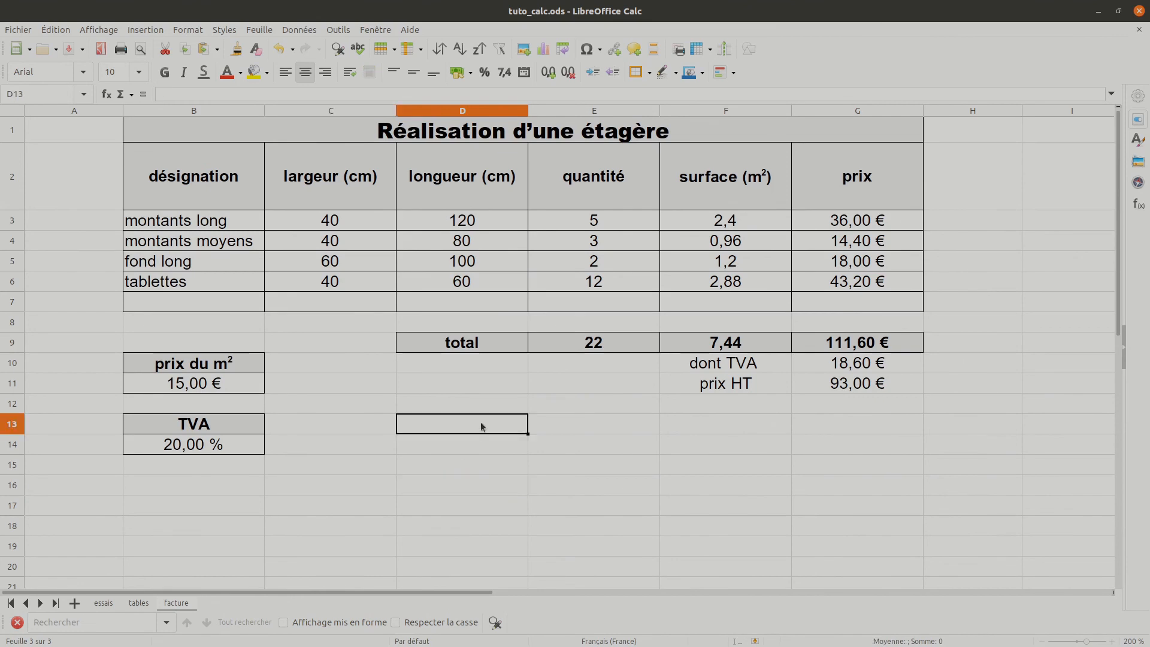